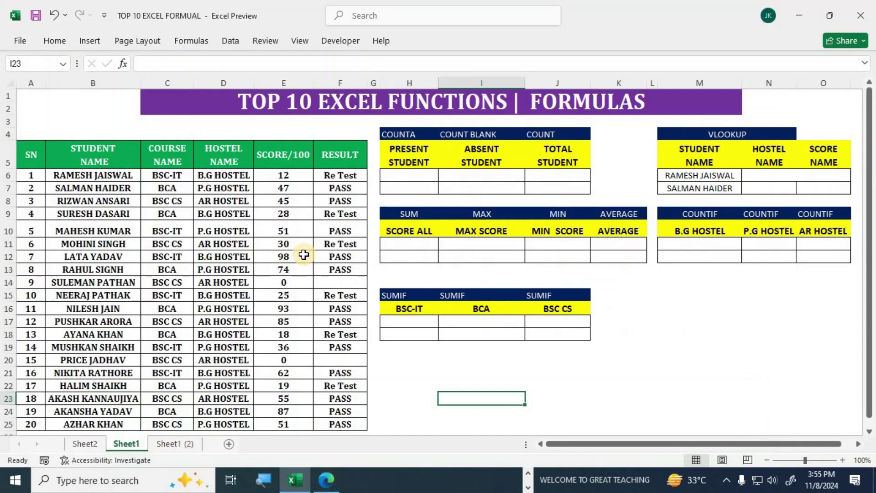
# - Examine the student table's columns from SN to RESULT, including the formulas in the RESULT column and the score in E20
pyautogui.click(168, 214)
pyautogui.moveTo(31, 153); pyautogui.dragTo(30, 424)
pyautogui.moveTo(94, 153); pyautogui.dragTo(76, 425)
pyautogui.moveTo(167, 155); pyautogui.dragTo(185, 425)
pyautogui.click(215, 160)
pyautogui.moveTo(222, 328); pyautogui.dragTo(221, 398)
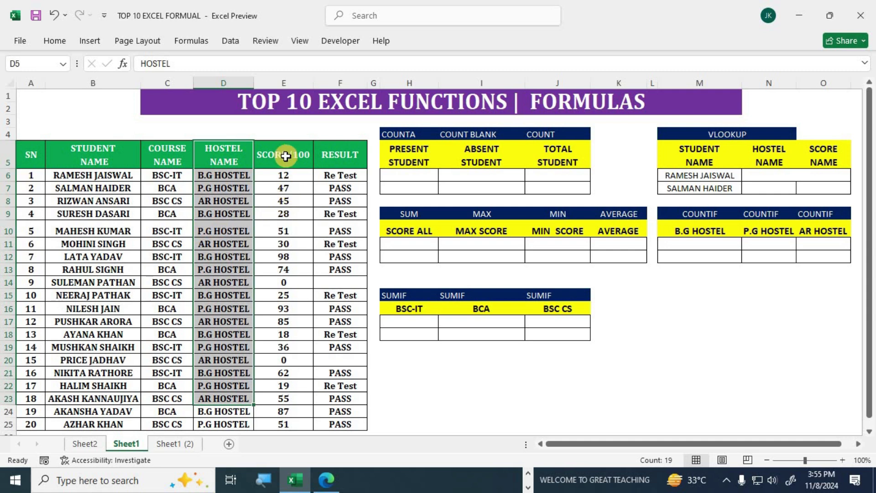
pyautogui.moveTo(286, 153); pyautogui.dragTo(283, 422)
pyautogui.moveTo(341, 158); pyautogui.dragTo(337, 423)
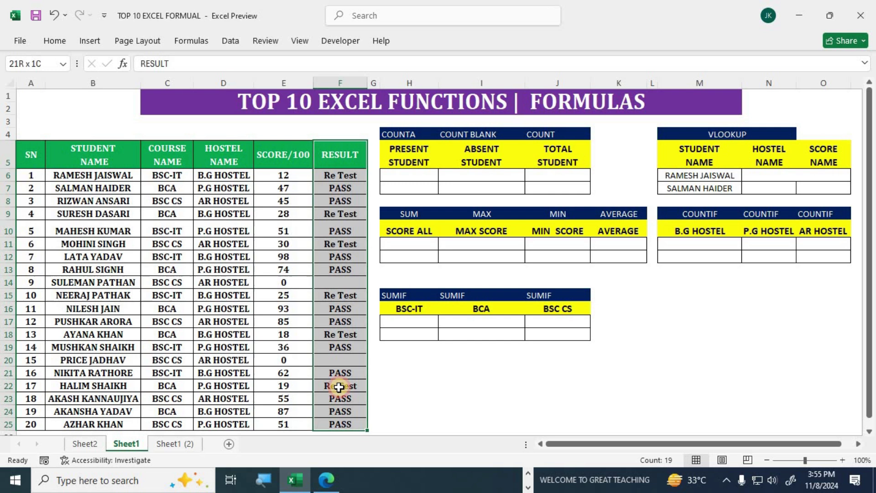
pyautogui.click(338, 176)
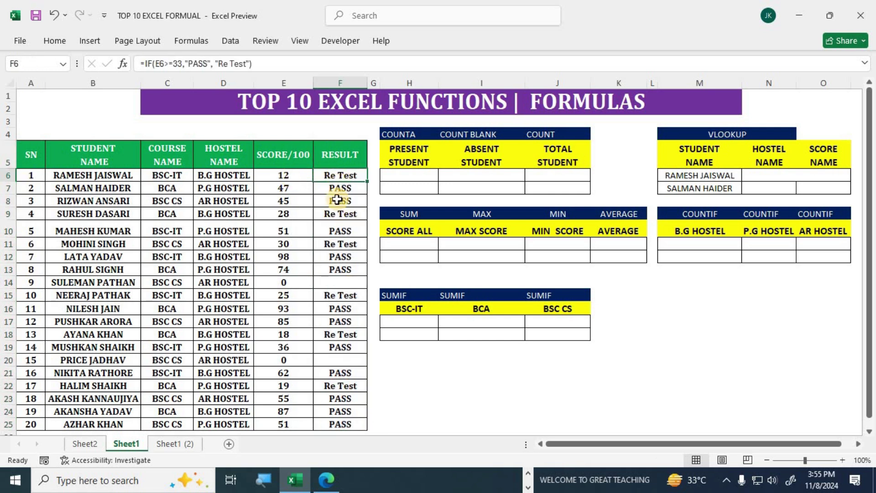
pyautogui.click(337, 191)
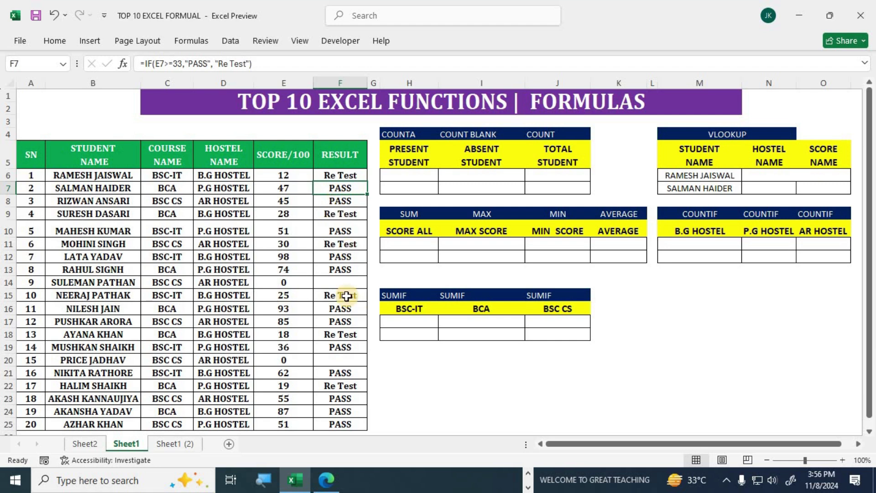
pyautogui.click(340, 284)
pyautogui.click(342, 358)
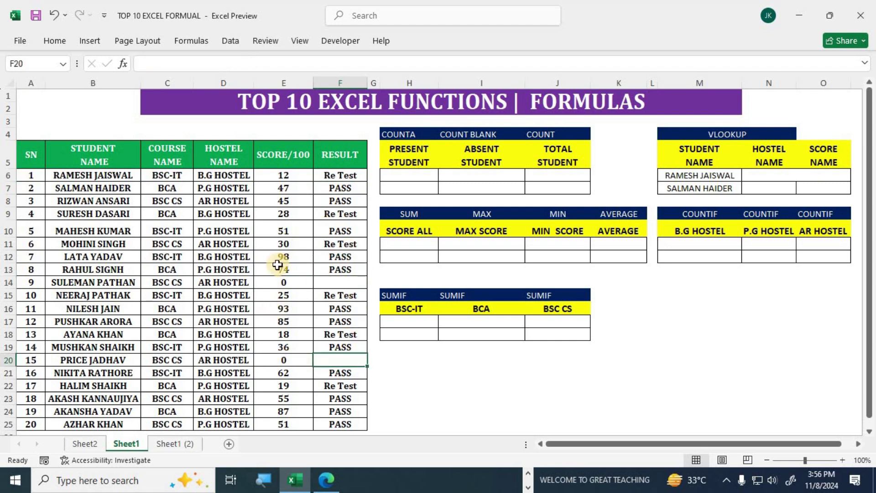
pyautogui.click(282, 357)
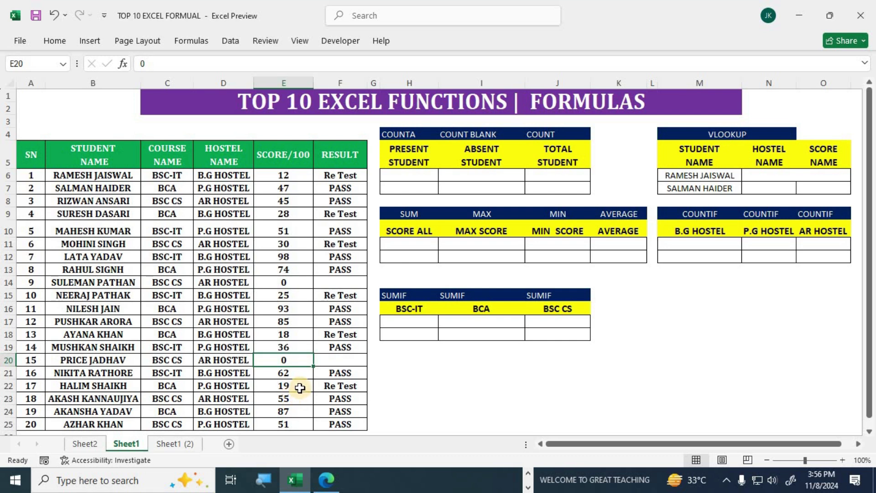
# - Read Question 1 about total present students in the interview-question PDF in Edge, and check the student table and its RESULT column in Excel
pyautogui.hotkey('alt', 'Tab')
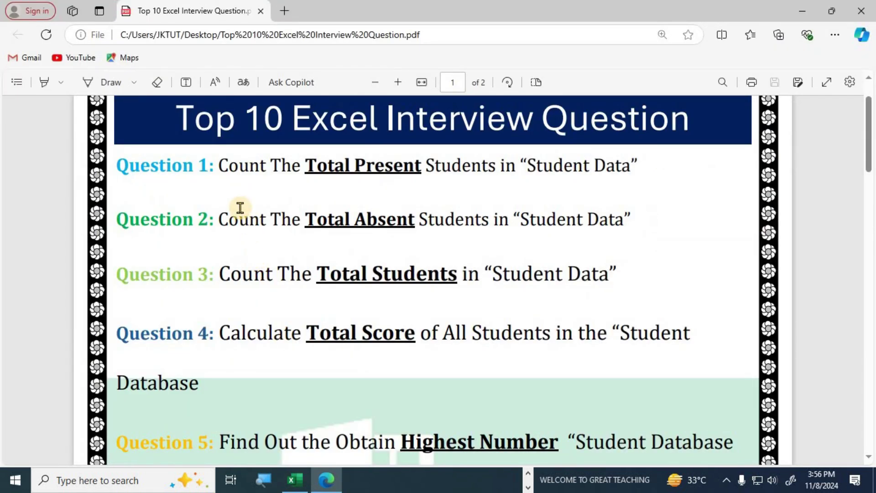
pyautogui.moveTo(220, 166); pyautogui.dragTo(421, 167)
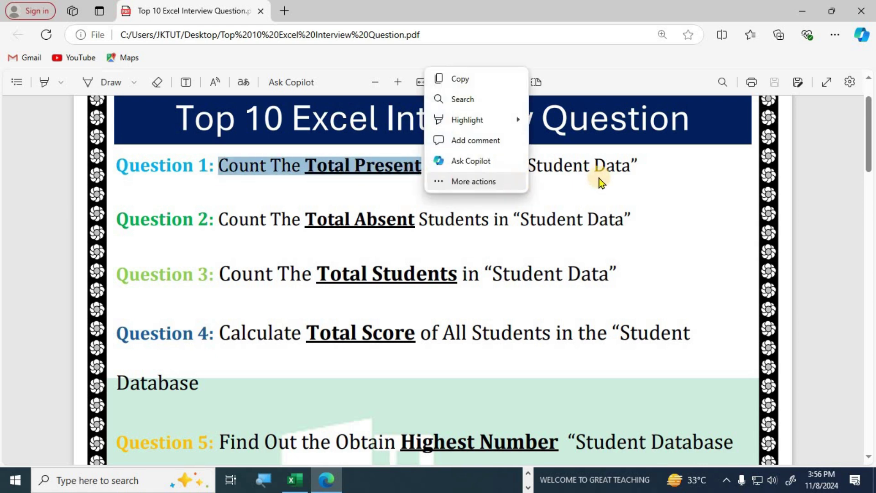
pyautogui.hotkey('alt', 'Tab')
pyautogui.moveTo(30, 168); pyautogui.dragTo(337, 427)
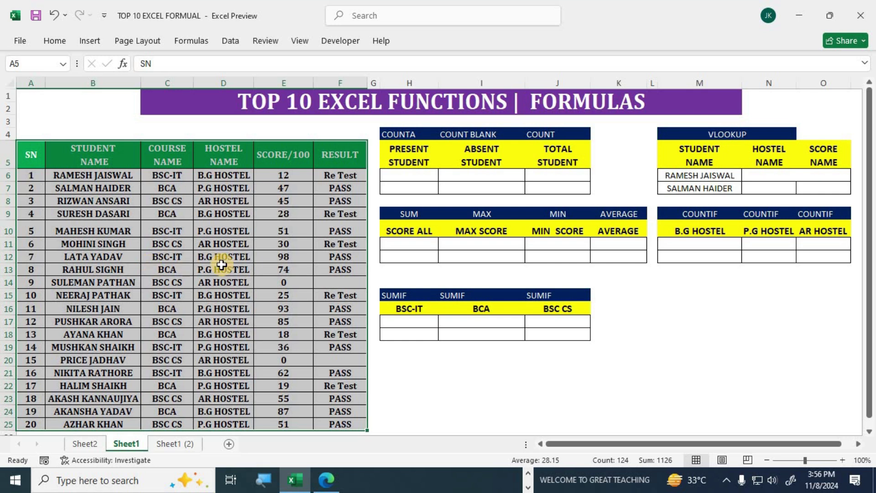
pyautogui.click(395, 176)
pyautogui.moveTo(338, 153); pyautogui.dragTo(341, 387)
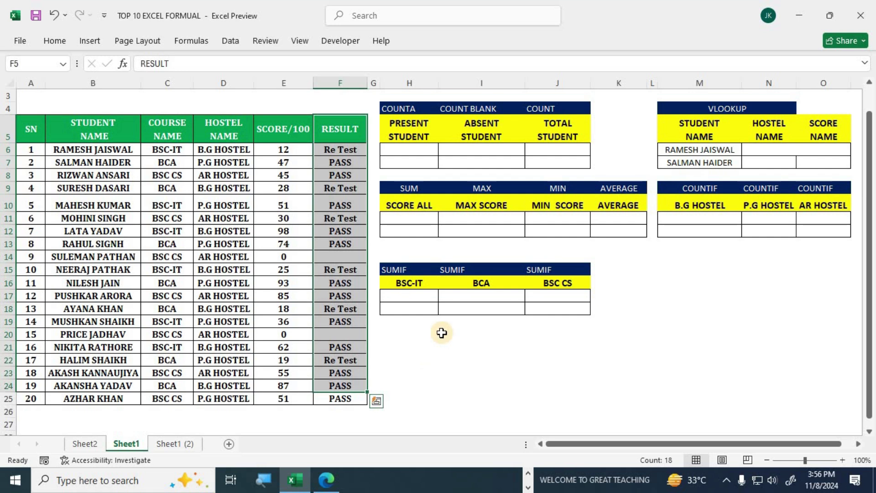
# - Count the present students in H6 with the formula =COUNTA(F6:F25)
pyautogui.click(411, 151)
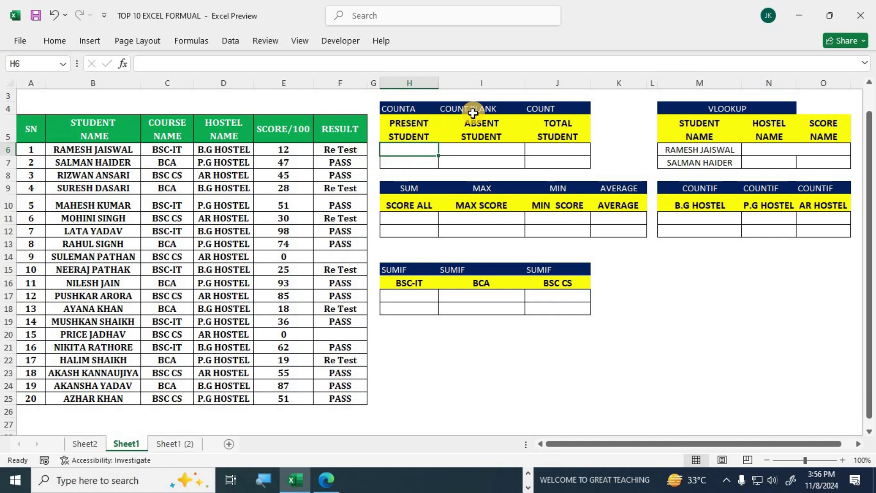
pyautogui.scroll(1, 428, 201)
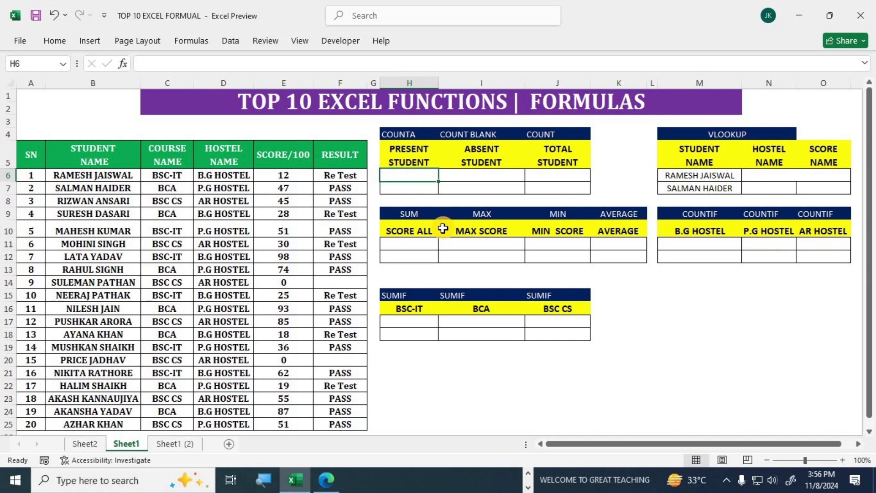
pyautogui.write('=count')
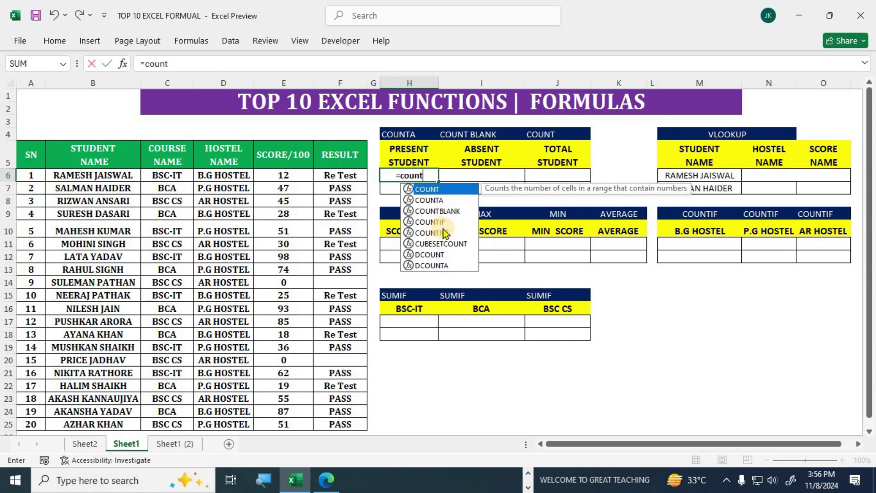
pyautogui.press('Down')
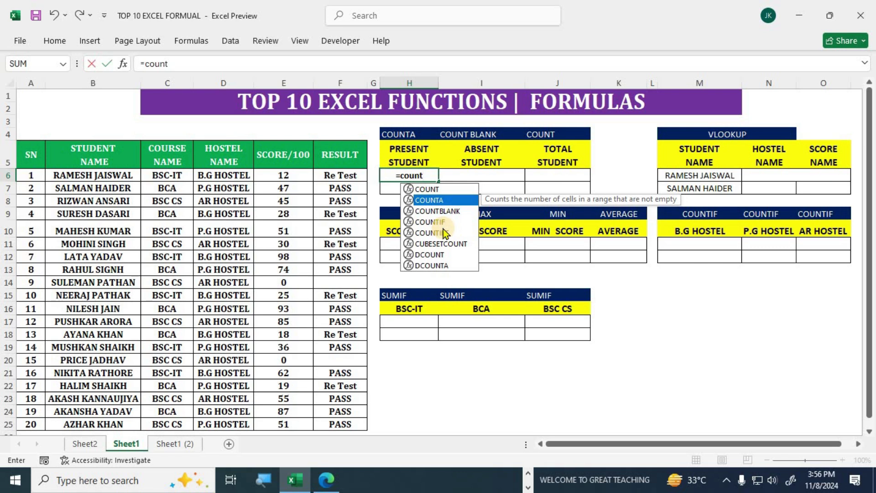
pyautogui.press('Tab')
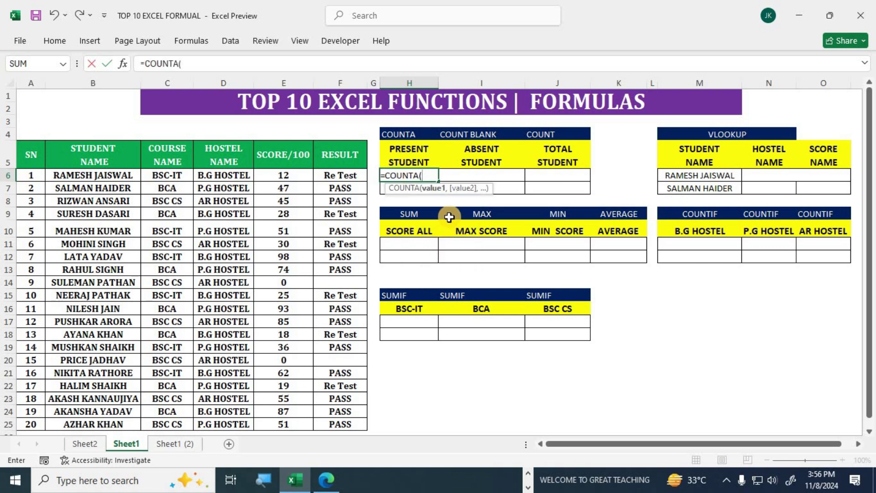
pyautogui.moveTo(350, 174); pyautogui.dragTo(340, 425)
pyautogui.write(')')
pyautogui.press('Return')
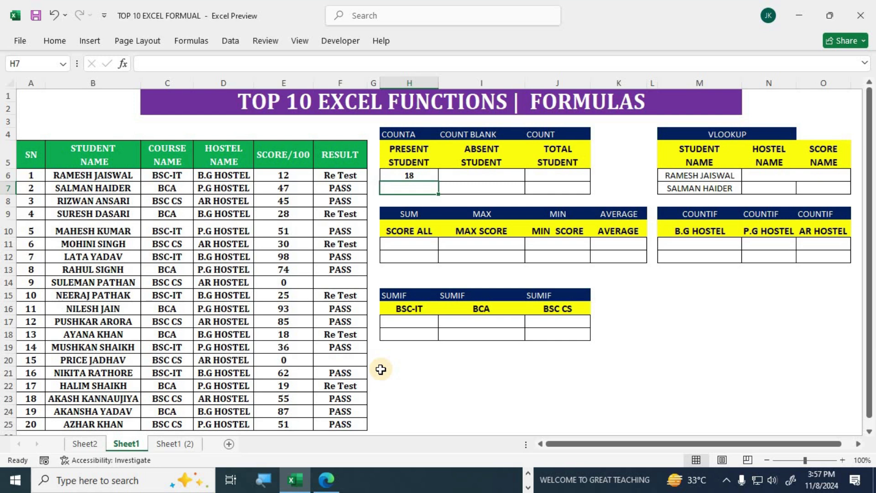
# - Read Question 2 about total absent students in the PDF in Edge, and check the RESULT column for blank cells in Excel
pyautogui.click(467, 174)
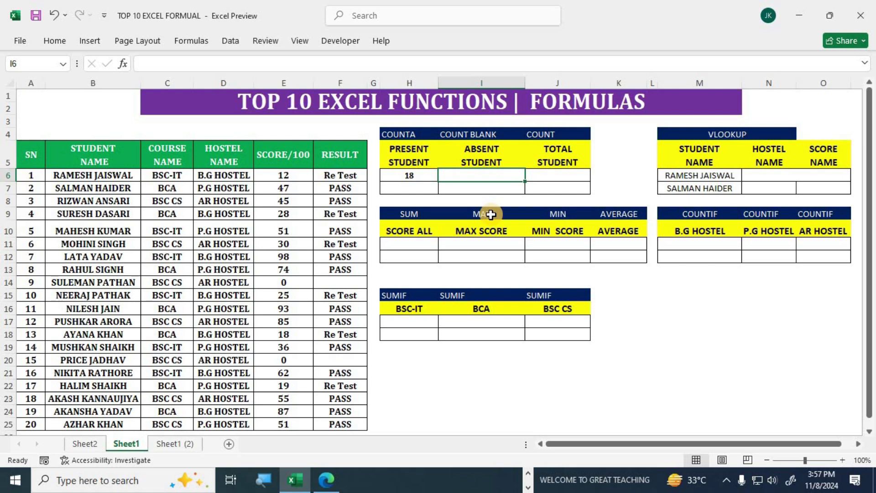
pyautogui.hotkey('alt', 'Tab')
pyautogui.moveTo(223, 215); pyautogui.dragTo(416, 225)
pyautogui.moveTo(509, 223); pyautogui.dragTo(631, 224)
pyautogui.hotkey('alt', 'Tab')
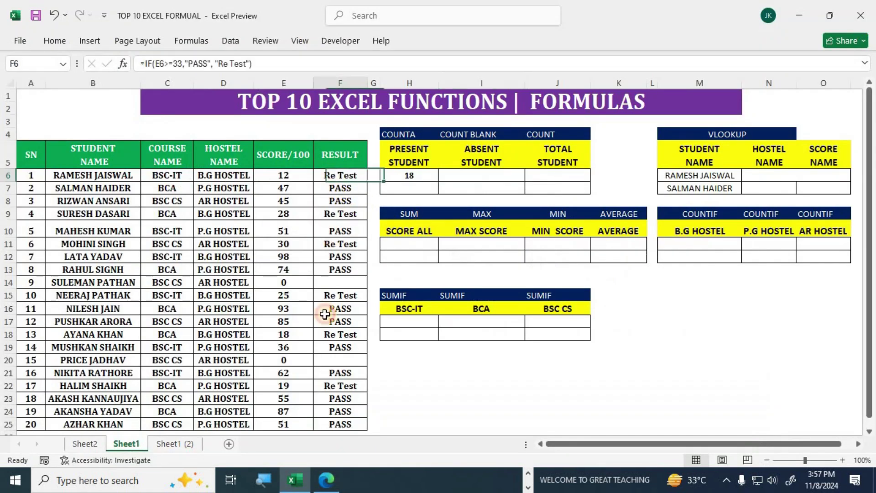
pyautogui.moveTo(325, 314); pyautogui.dragTo(323, 417)
pyautogui.click(333, 359)
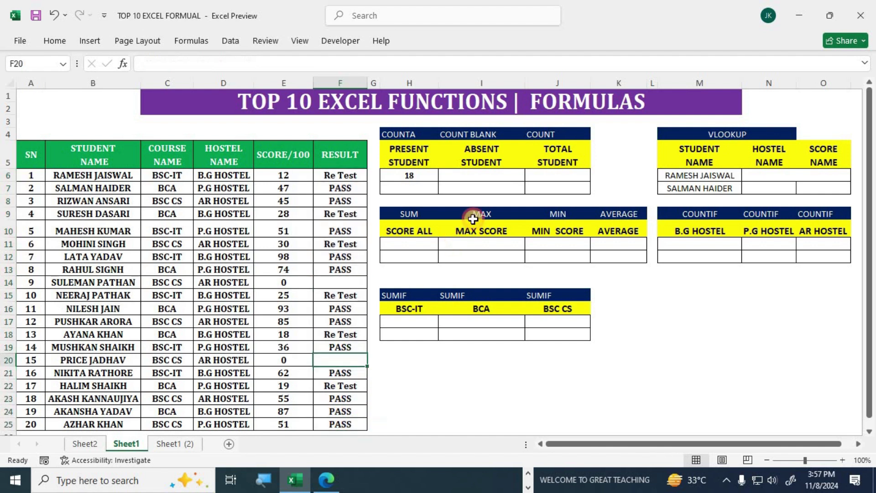
# - Count the absent students in I6 with the formula =COUNTBLANK(F6:F25)
pyautogui.click(478, 175)
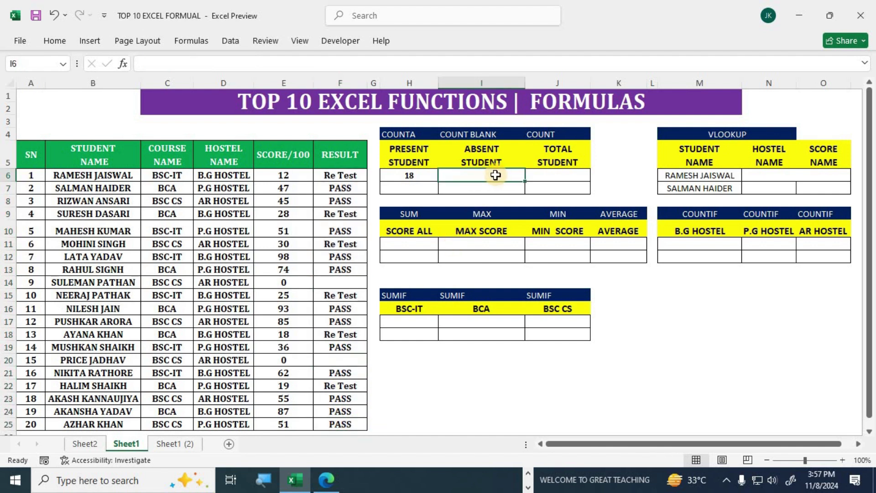
pyautogui.write('=')
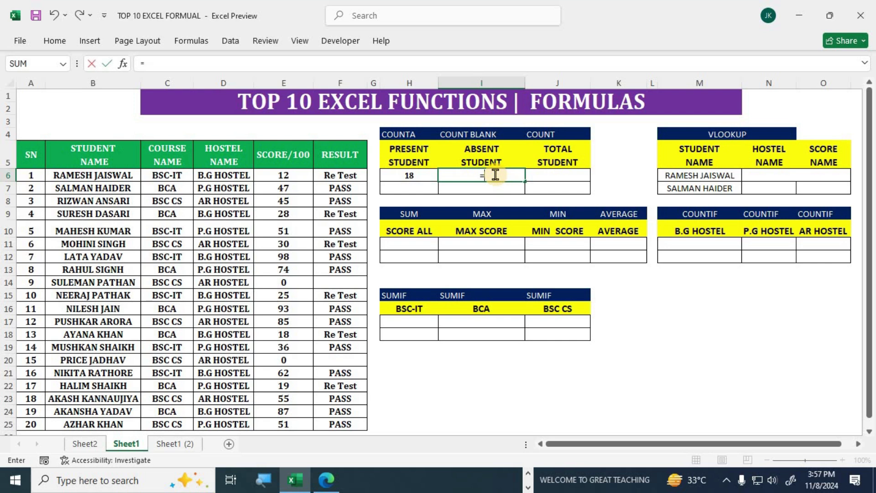
pyautogui.write('count')
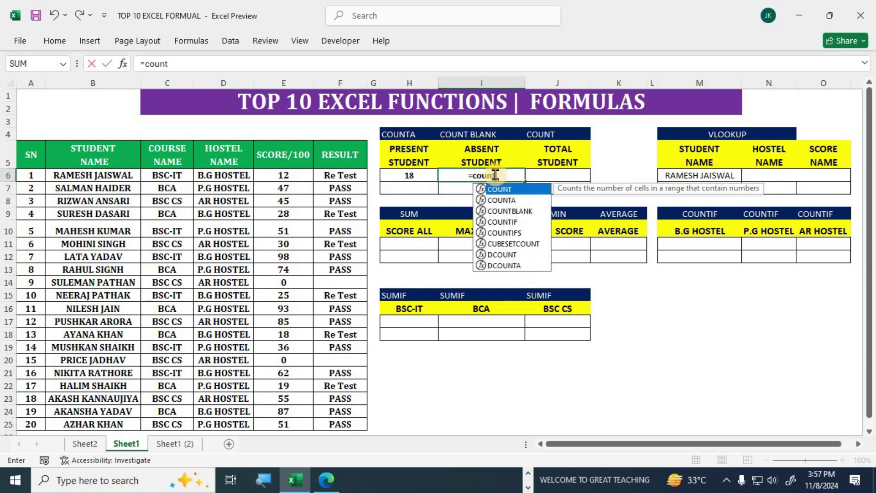
pyautogui.press('Down')
pyautogui.press('Down')
pyautogui.press('Tab')
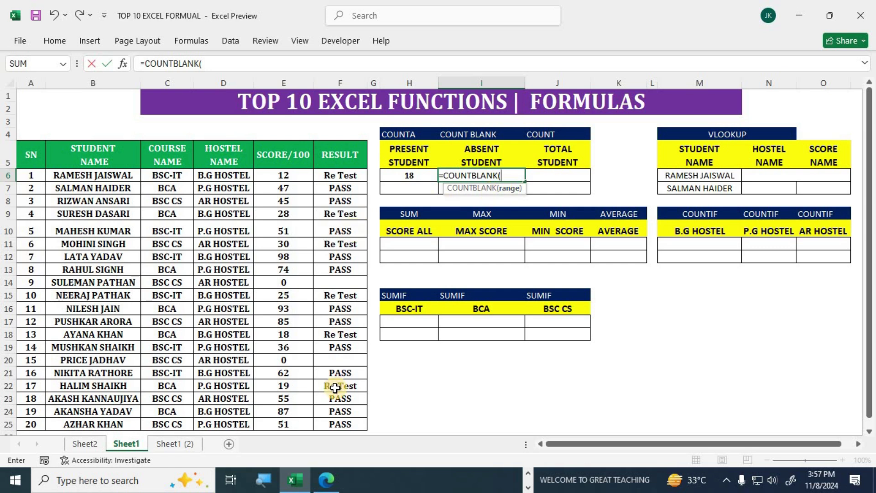
pyautogui.moveTo(339, 172); pyautogui.dragTo(344, 420)
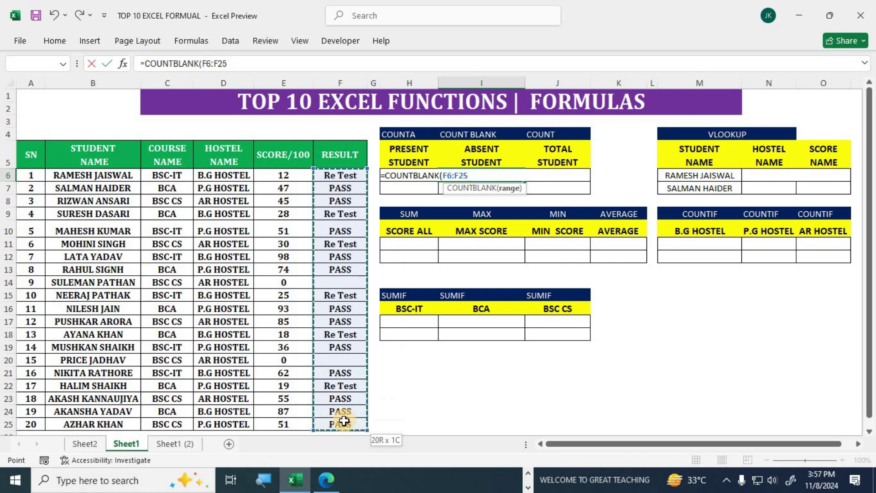
pyautogui.write(')')
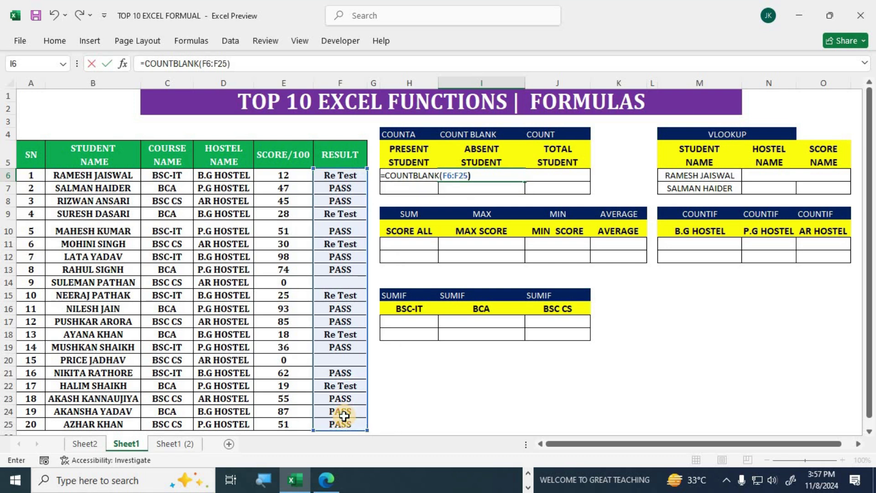
pyautogui.press('Return')
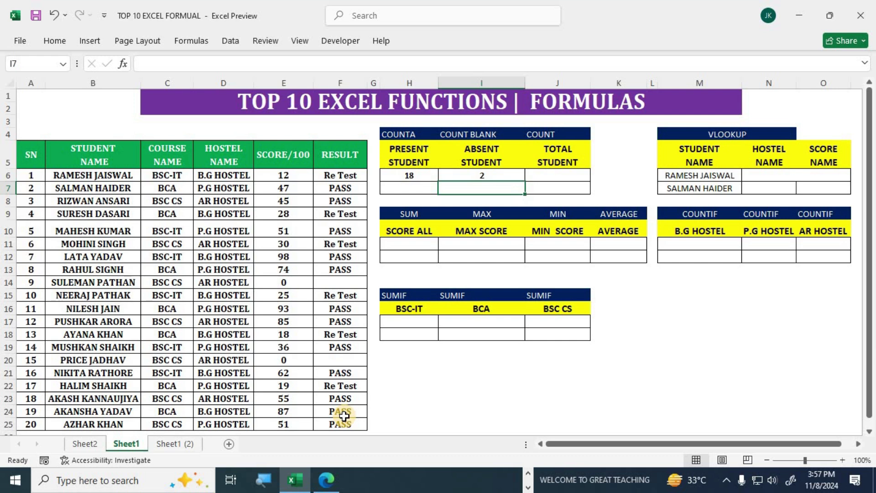
# - Read Question 3 in the PDF in Edge, and count the total students in Excel cell J6 with =COUNT(E6:E25)
pyautogui.click(559, 176)
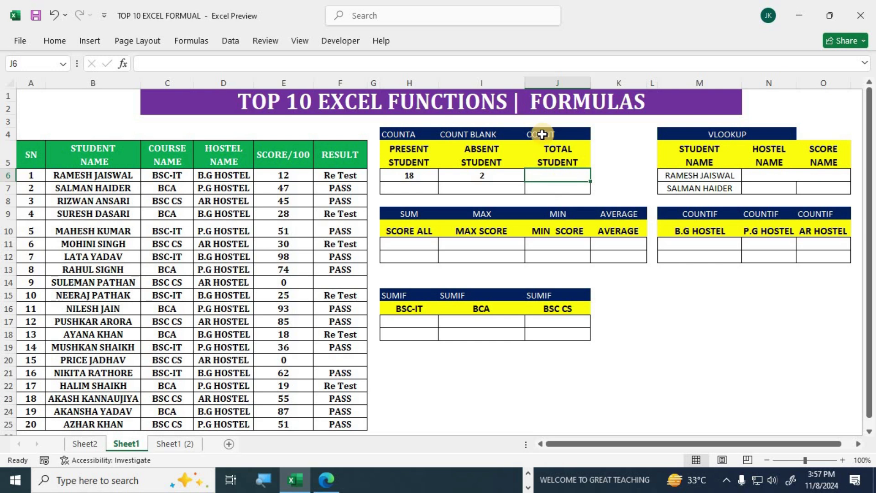
pyautogui.hotkey('alt', 'Tab')
pyautogui.moveTo(316, 274); pyautogui.dragTo(614, 276)
pyautogui.hotkey('alt', 'Tab')
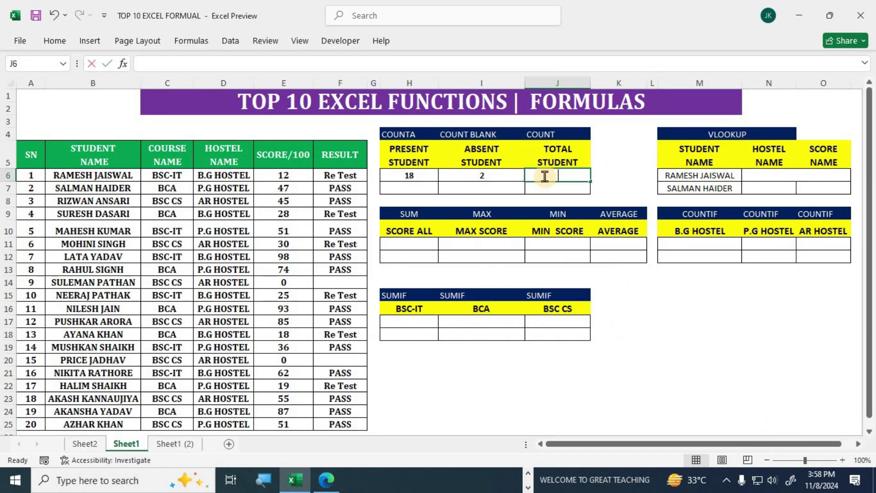
pyautogui.write('=count')
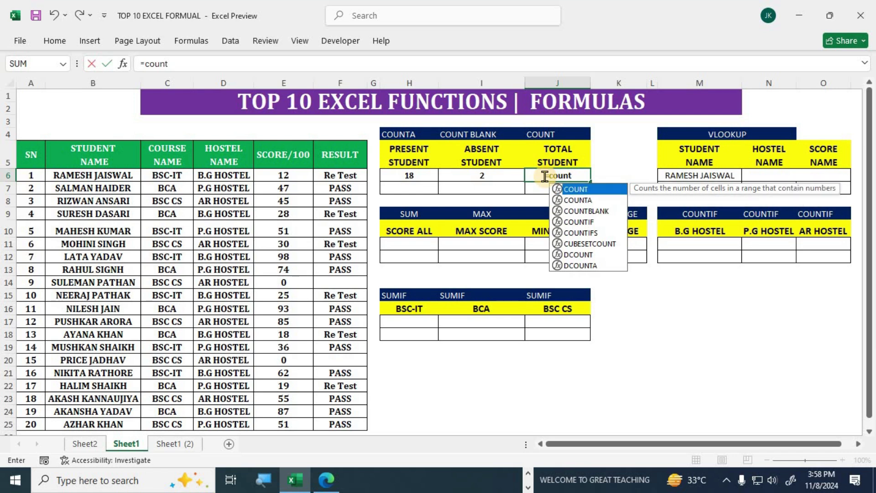
pyautogui.press('Tab')
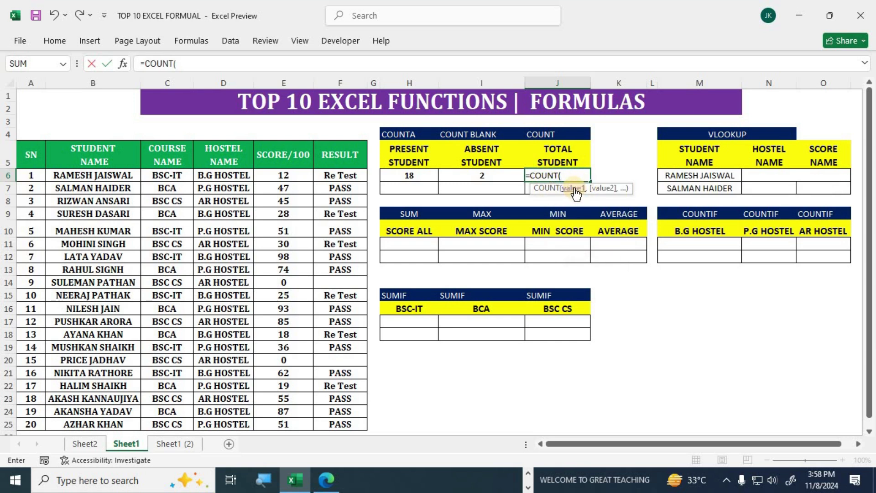
pyautogui.moveTo(276, 176); pyautogui.dragTo(275, 423)
pyautogui.write(')')
pyautogui.press('Return')
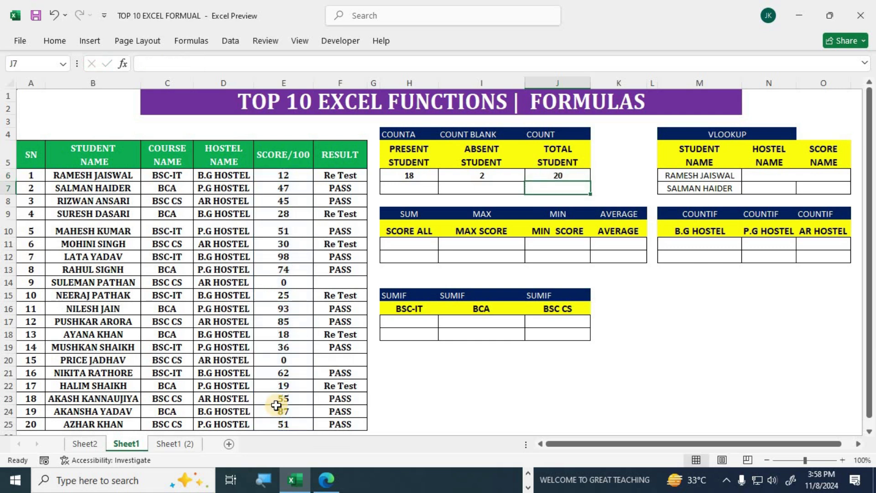
# - Review the count formulas in J6, I6 and H6, and switch to the PDF in Edge to reread Question 1
pyautogui.click(557, 175)
pyautogui.click(483, 176)
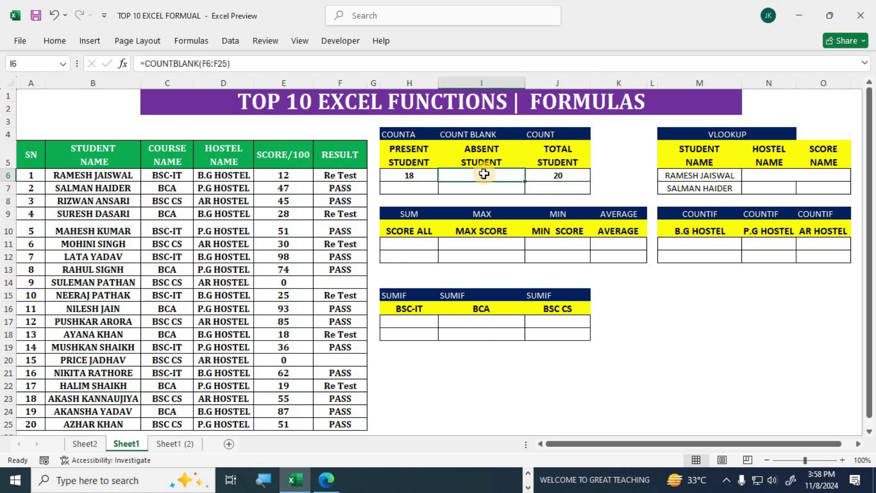
pyautogui.click(419, 177)
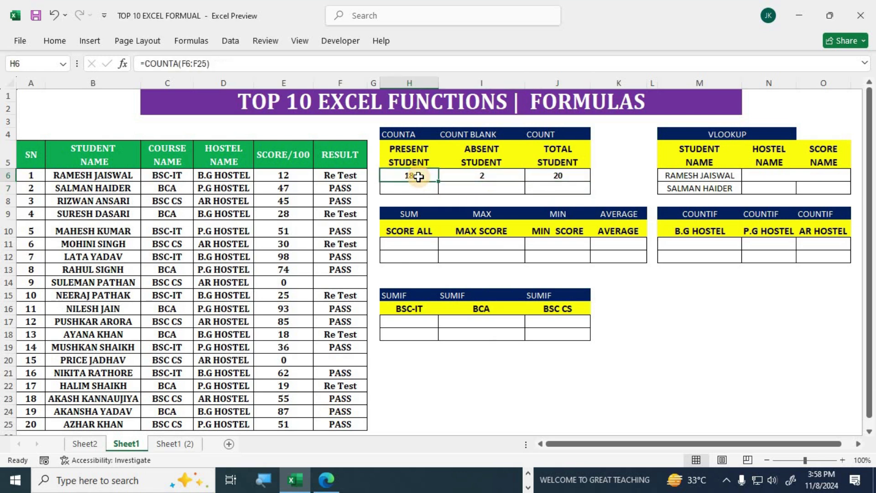
pyautogui.hotkey('alt', 'Tab')
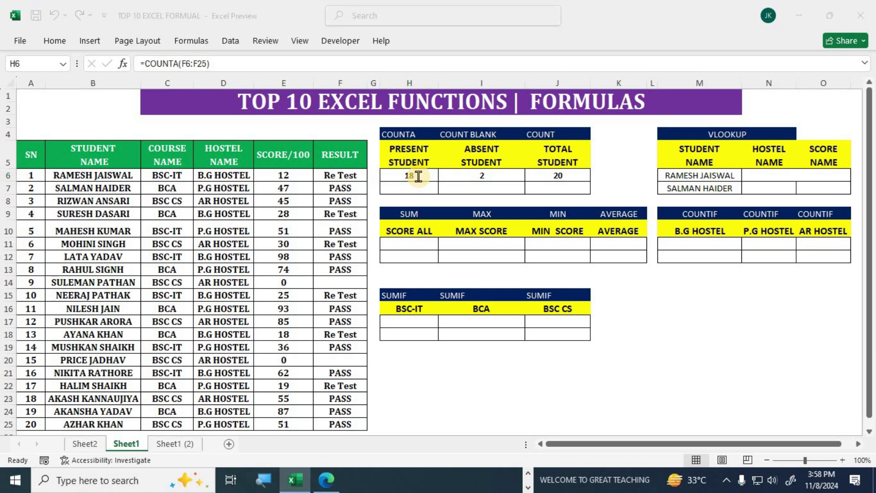
pyautogui.click(373, 242)
pyautogui.moveTo(301, 168); pyautogui.dragTo(434, 170)
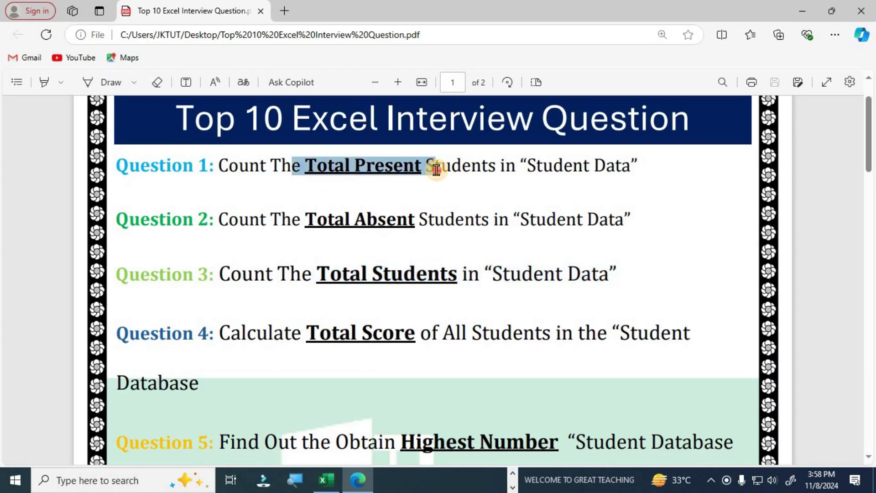
# - Reread Questions 2 and 3 and read Question 4 about total score in the PDF, and check the SCORE/100 column in Excel
pyautogui.moveTo(318, 223); pyautogui.dragTo(434, 221)
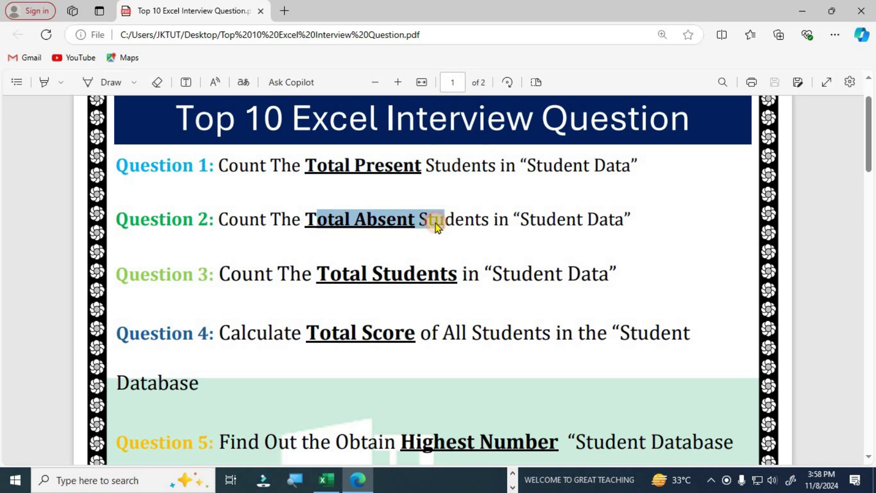
pyautogui.moveTo(329, 275); pyautogui.dragTo(446, 278)
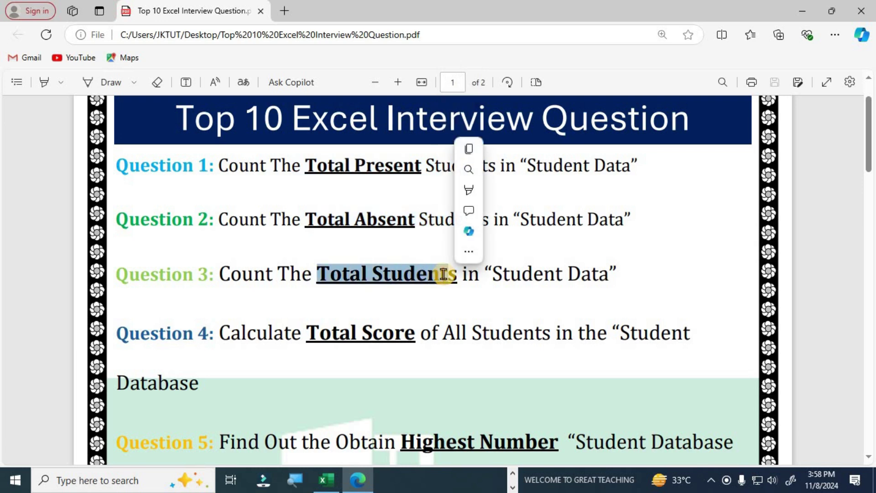
pyautogui.scroll(-1, 444, 278)
pyautogui.moveTo(224, 270); pyautogui.dragTo(292, 270)
pyautogui.moveTo(487, 269); pyautogui.dragTo(568, 270)
pyautogui.hotkey('alt', 'Tab')
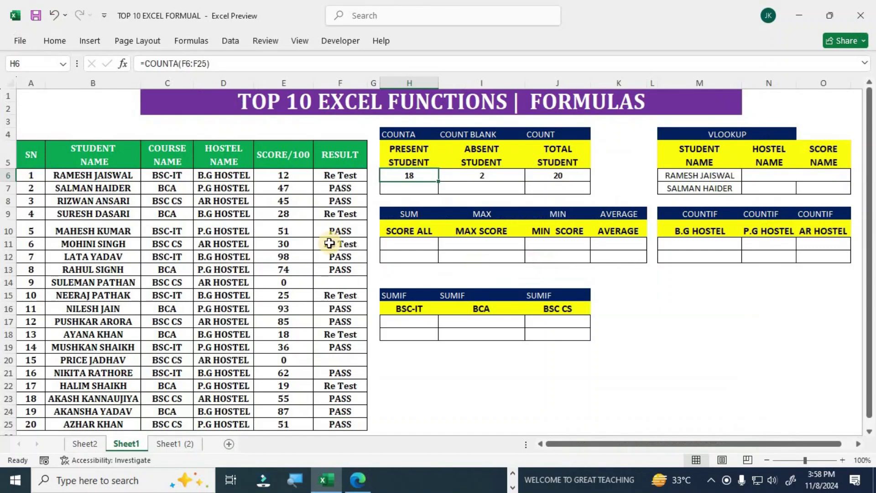
pyautogui.moveTo(68, 156); pyautogui.dragTo(323, 398)
pyautogui.moveTo(284, 175); pyautogui.dragTo(283, 424)
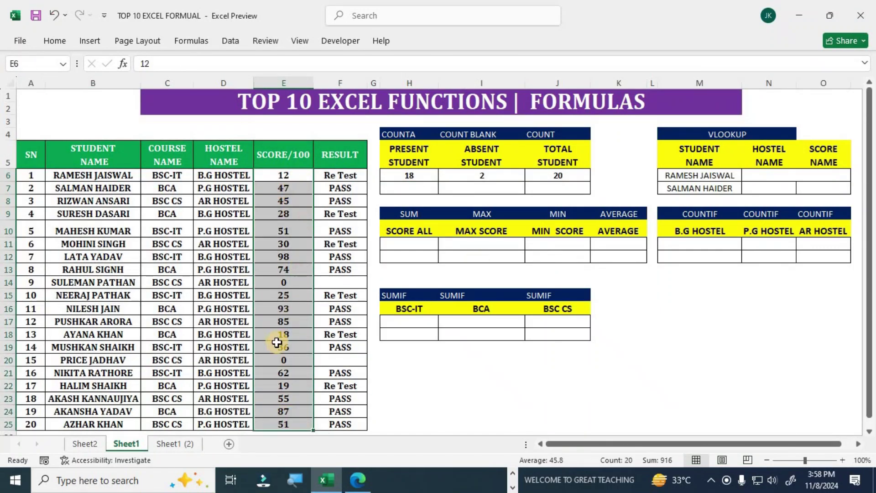
# - Calculate the total score of all students in H11 with the formula =SUM(E6:E25)
pyautogui.click(408, 244)
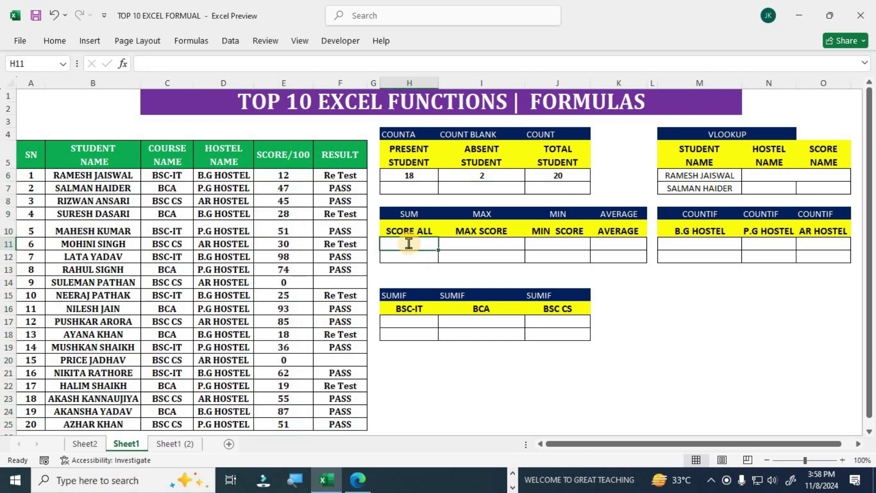
pyautogui.write('=sum')
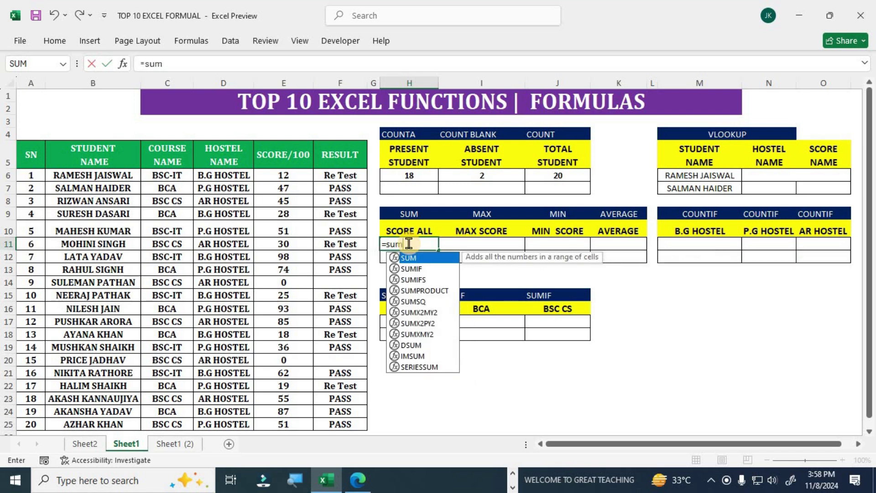
pyautogui.press('Tab')
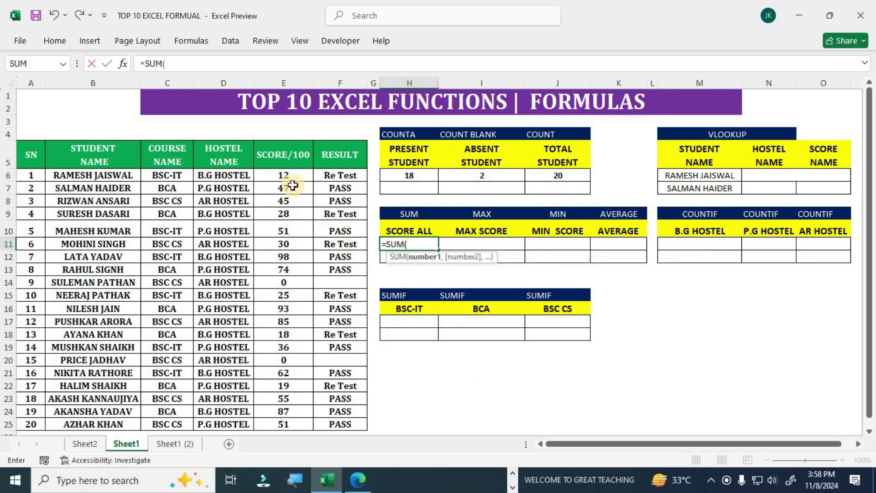
pyautogui.moveTo(284, 175); pyautogui.dragTo(272, 419)
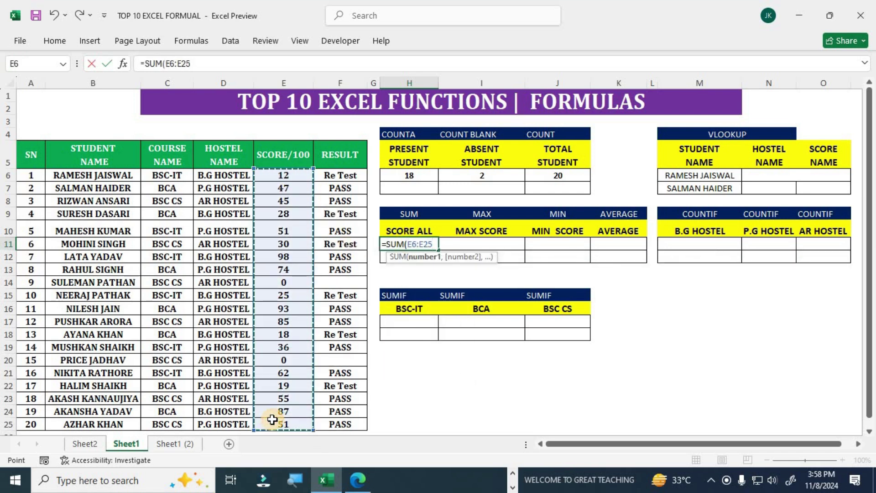
pyautogui.write(')')
pyautogui.press('Return')
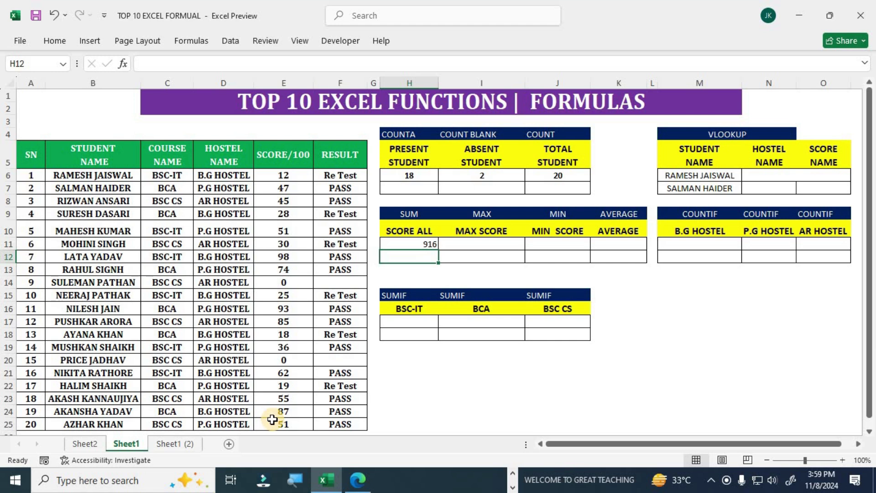
# - Read Question 5 about the highest number in the PDF in Edge, and check the scores in E6:E25 in Excel
pyautogui.hotkey('alt', 'Tab')
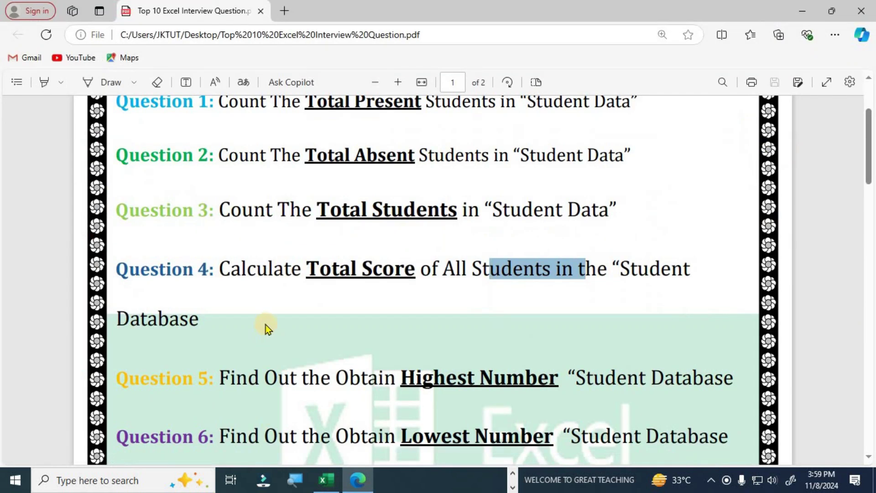
pyautogui.scroll(-3, 265, 324)
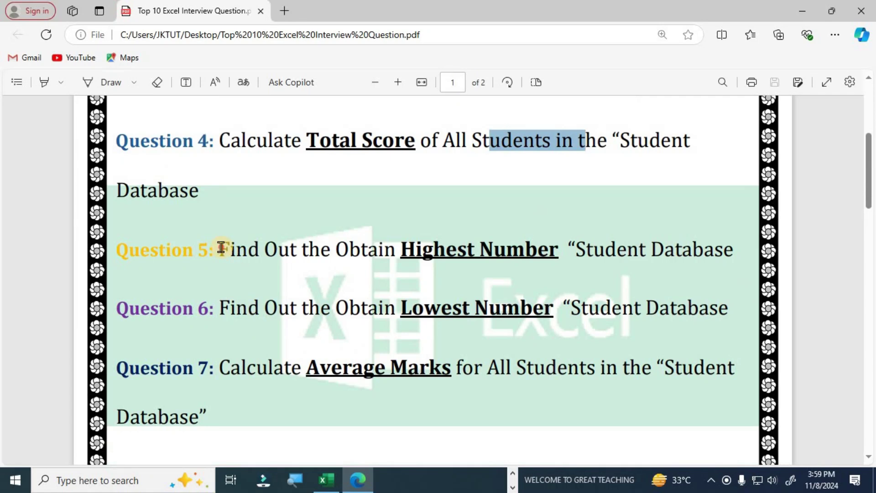
pyautogui.moveTo(221, 248); pyautogui.dragTo(330, 250)
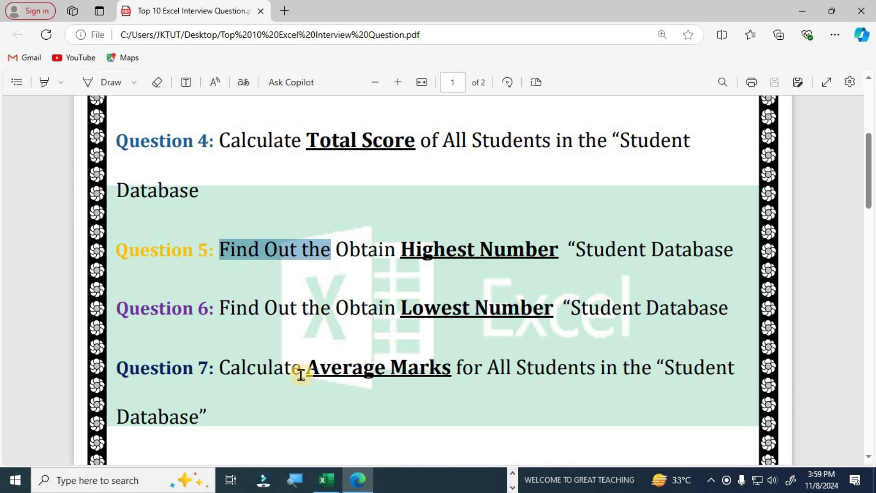
pyautogui.hotkey('alt', 'Tab')
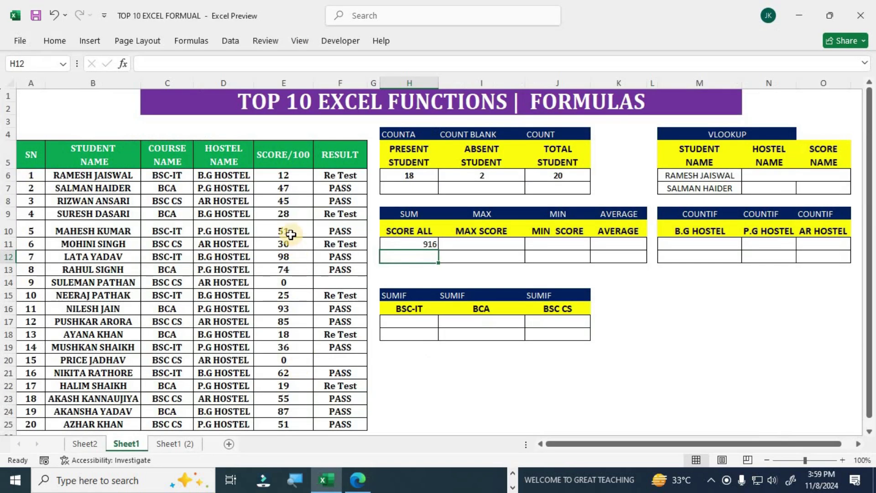
pyautogui.moveTo(281, 175); pyautogui.dragTo(279, 423)
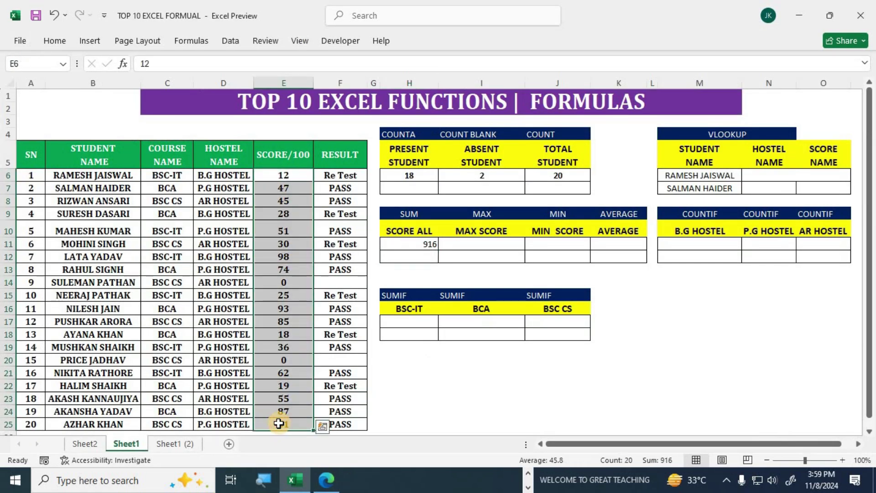
# - Find the highest score in I11 with the formula =MAX(E6:E25)
pyautogui.click(502, 244)
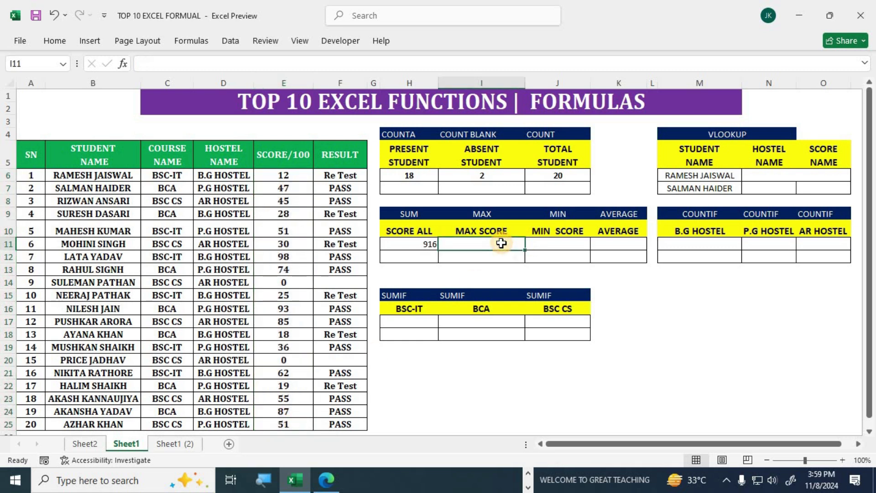
pyautogui.write('=')
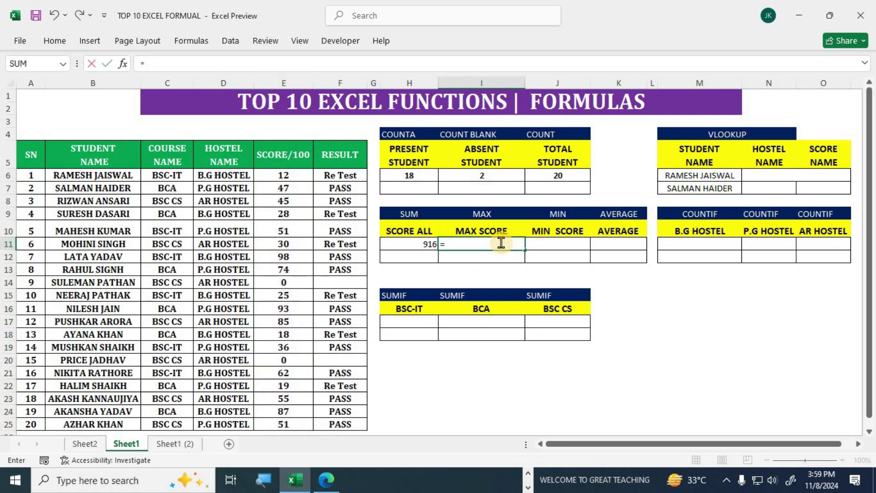
pyautogui.write('max')
pyautogui.press('Tab')
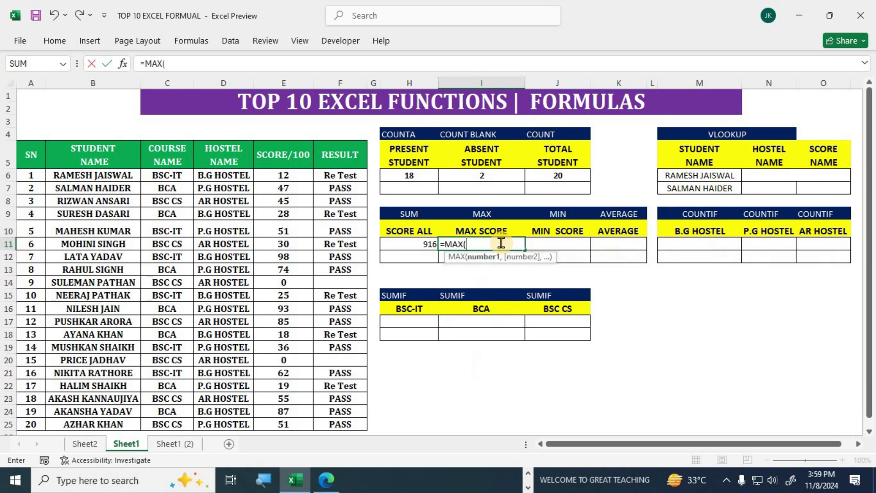
pyautogui.moveTo(284, 173); pyautogui.dragTo(276, 413)
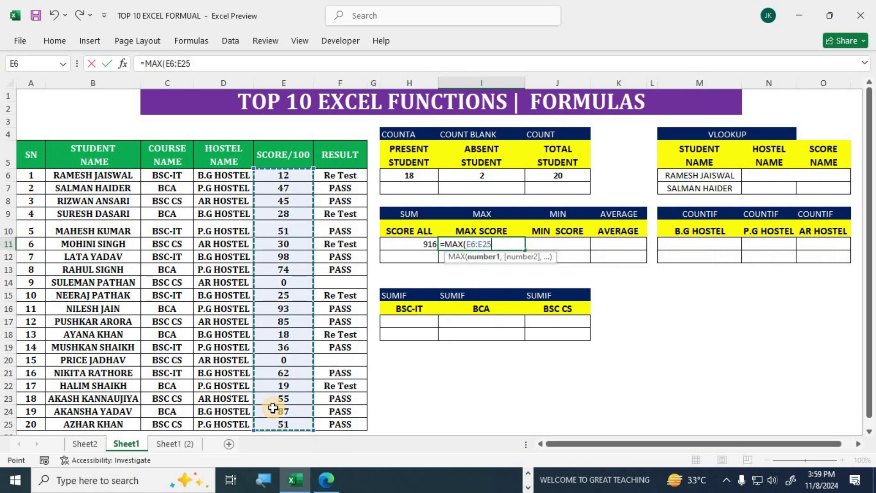
pyautogui.write(')')
pyautogui.press('Return')
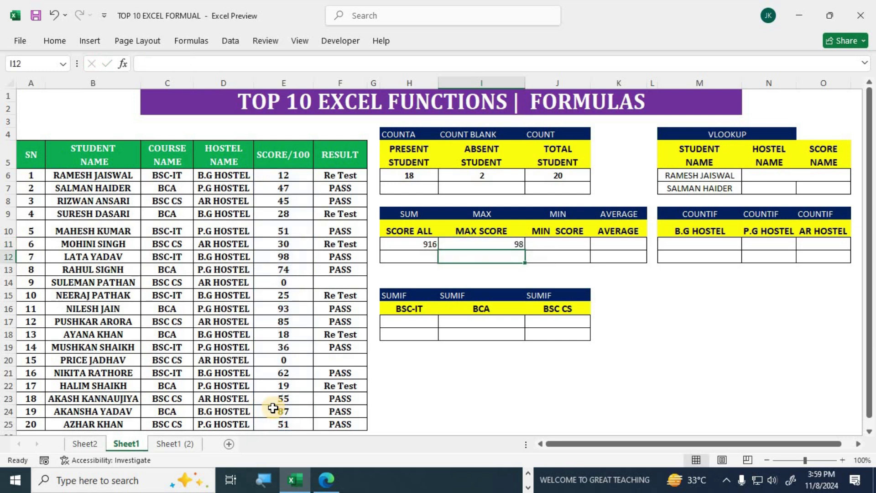
# - Center and bold the maximum score in I11 and the total score in H11
pyautogui.click(501, 245)
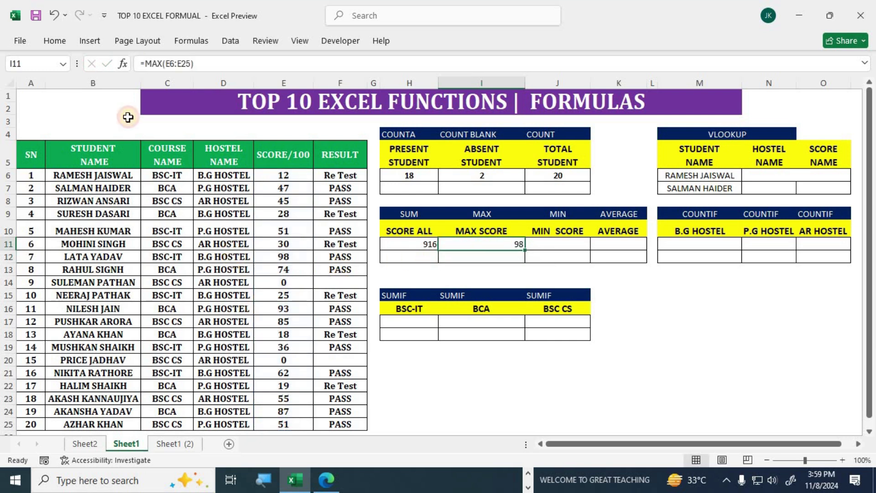
pyautogui.click(55, 41)
pyautogui.click(252, 86)
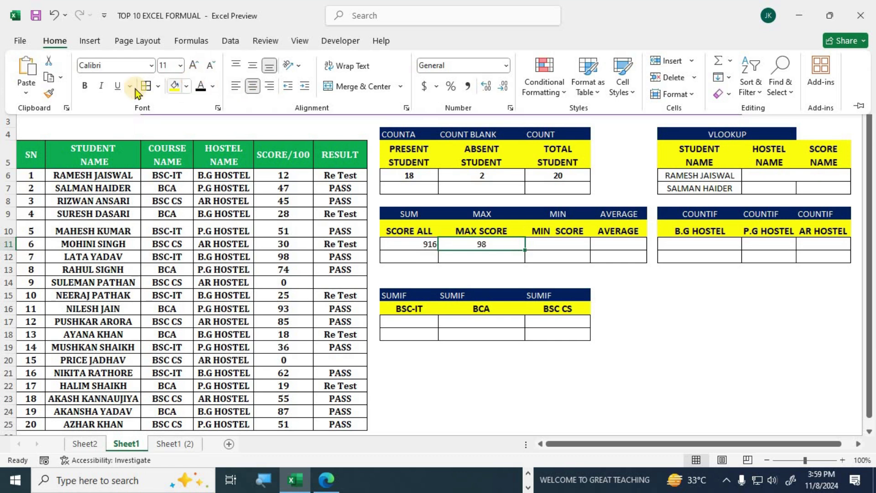
pyautogui.click(86, 87)
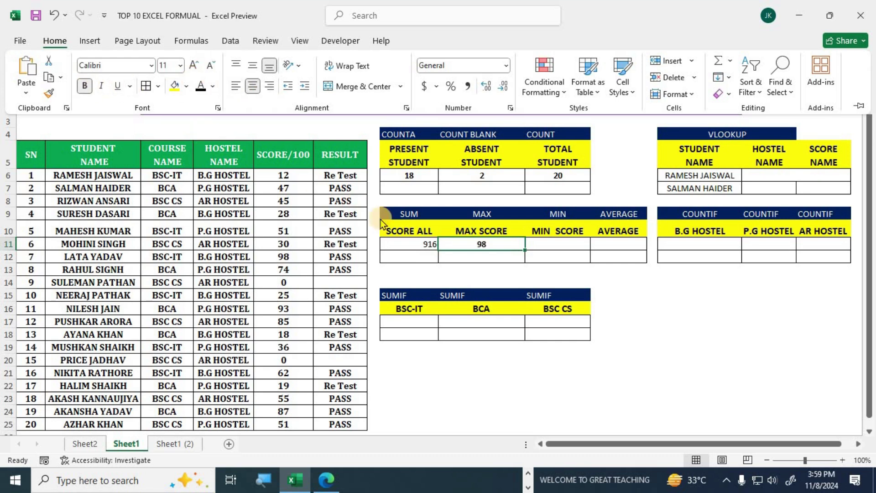
pyautogui.click(419, 245)
pyautogui.click(86, 87)
pyautogui.click(253, 87)
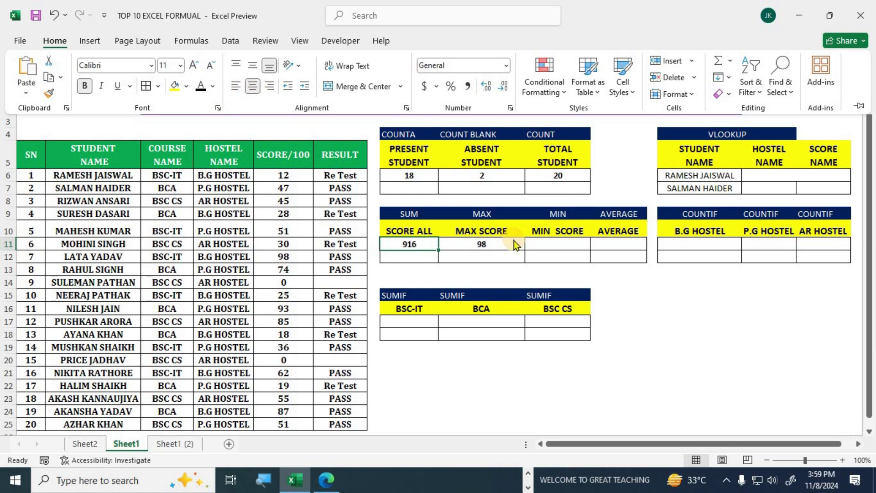
# - Select J11 under MIN SCORE, read Question 6 about the lowest number in the PDF in Edge, and return to Excel
pyautogui.click(556, 246)
pyautogui.hotkey('alt', 'Tab')
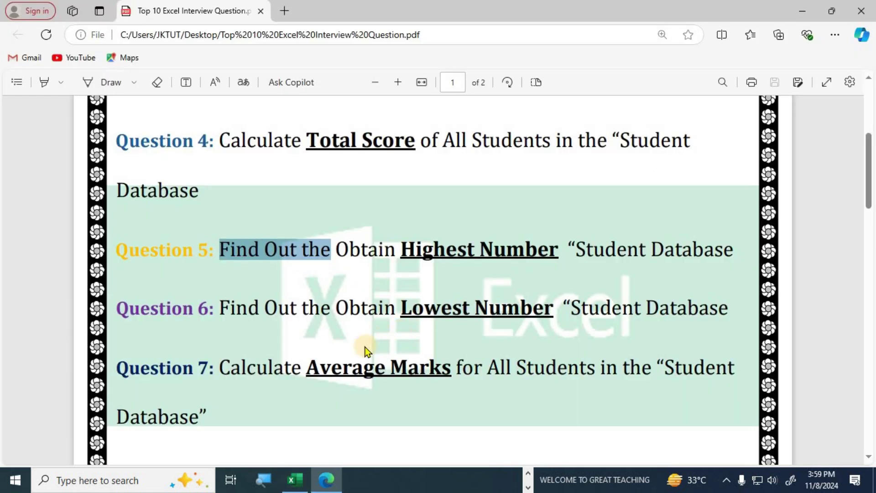
pyautogui.scroll(-3, 392, 203)
pyautogui.moveTo(393, 178); pyautogui.dragTo(669, 179)
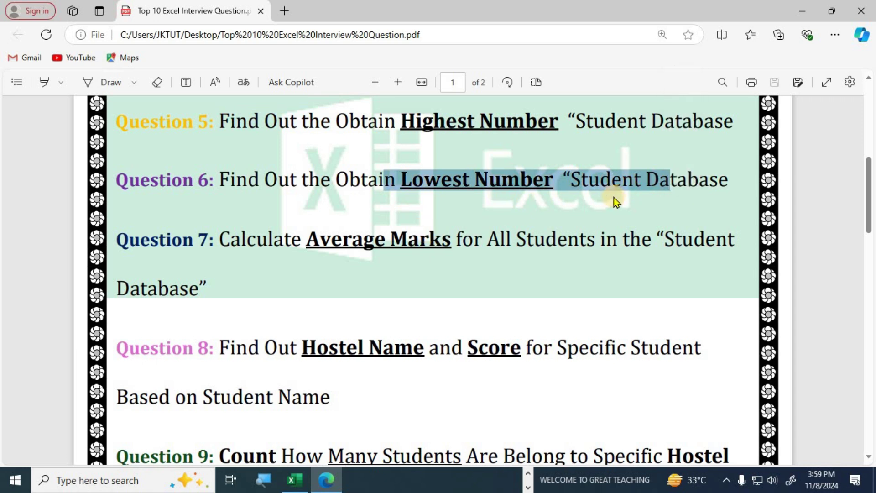
pyautogui.hotkey('alt', 'Tab')
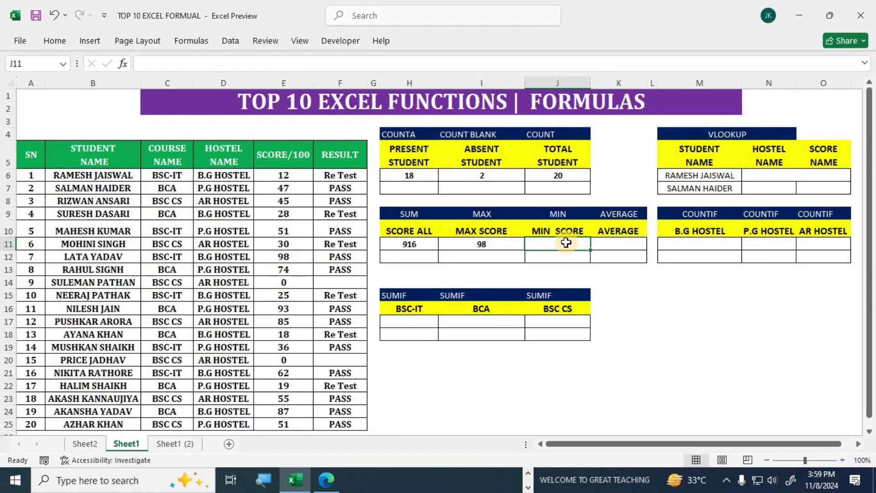
# - Find the lowest score in J11 with the formula =MIN(E6:E25)
pyautogui.write('=')
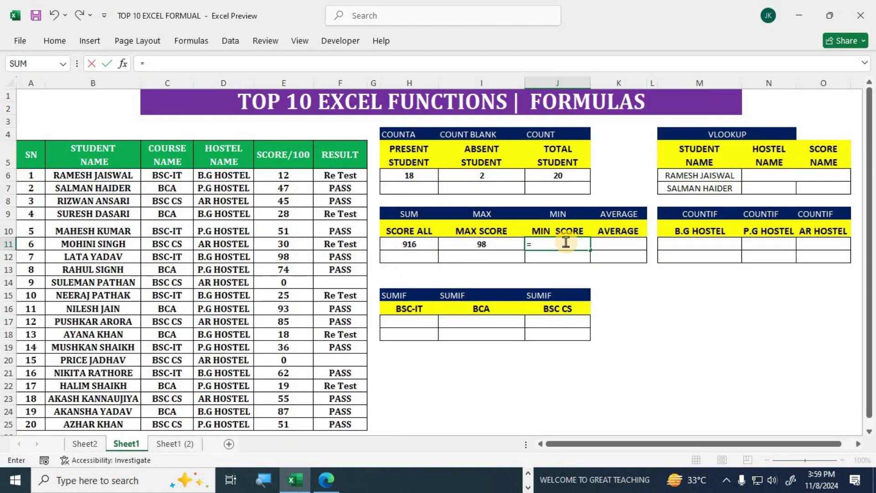
pyautogui.write('min')
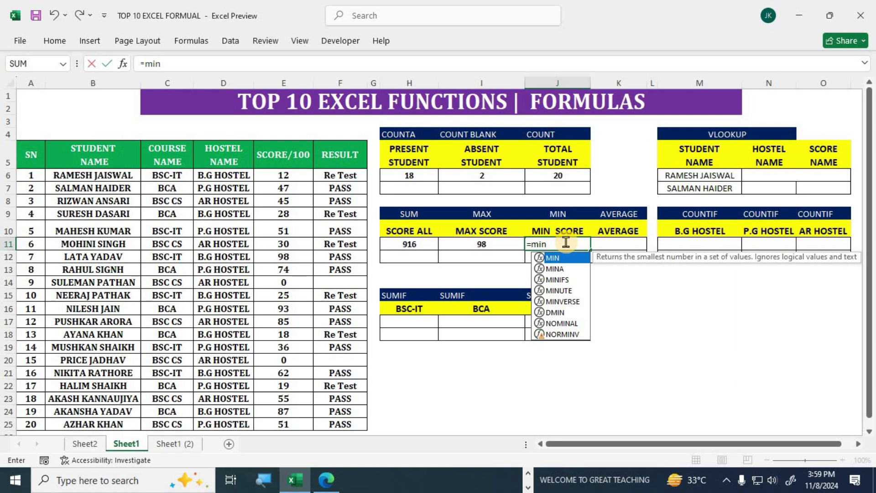
pyautogui.moveTo(668, 257); pyautogui.dragTo(241, 87)
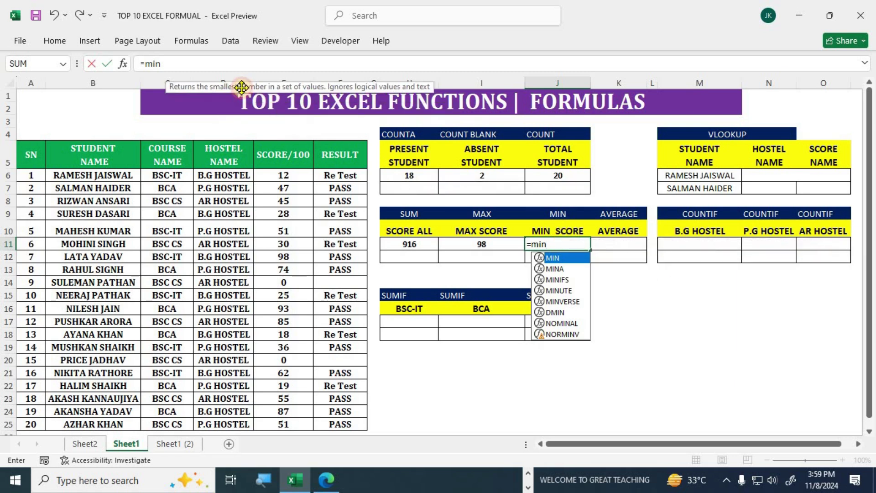
pyautogui.press('Tab')
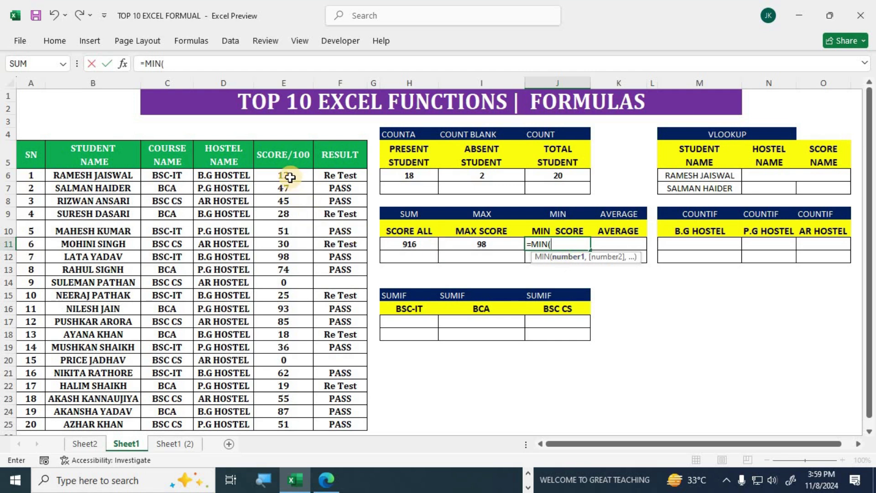
pyautogui.moveTo(289, 181); pyautogui.dragTo(292, 424)
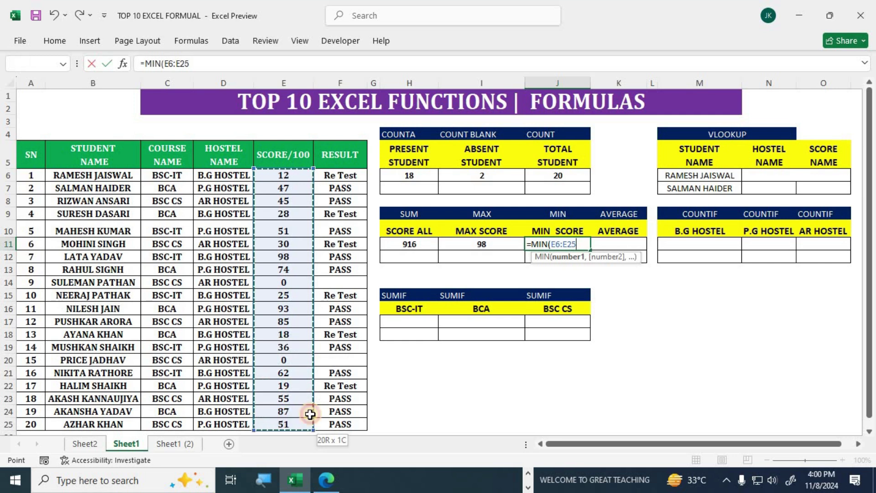
pyautogui.press('Return')
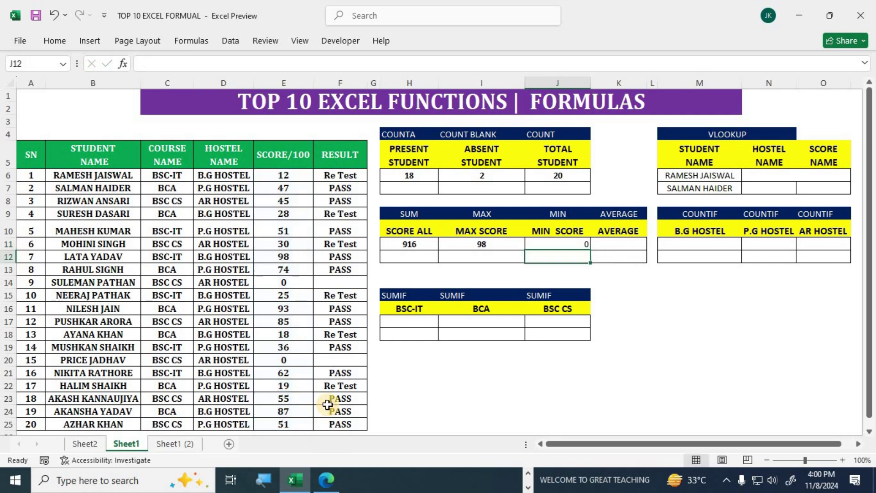
# - Compare the minimum score in J11 with the scores in E14 and E20 of students without a result, and select K11
pyautogui.click(567, 246)
pyautogui.click(287, 282)
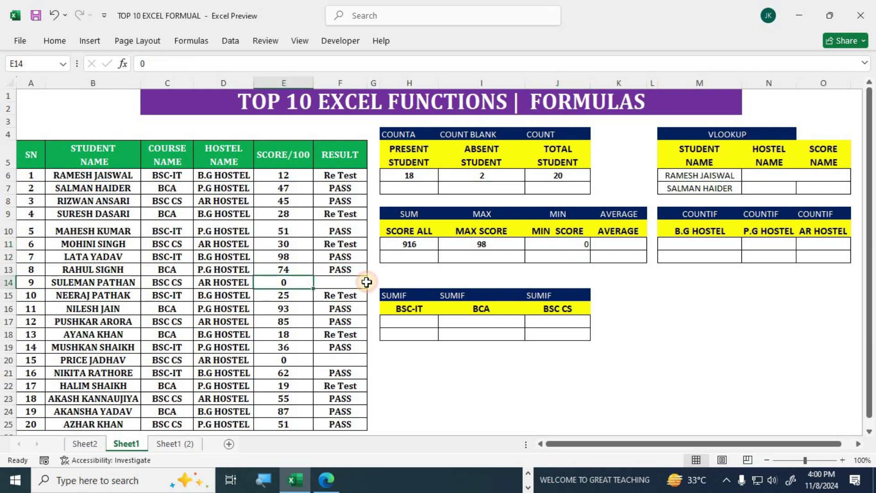
pyautogui.moveTo(283, 360); pyautogui.dragTo(340, 360)
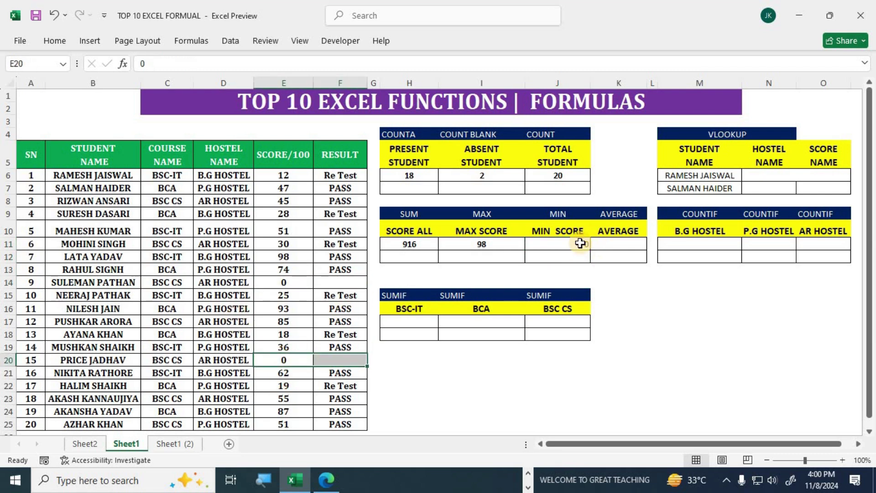
pyautogui.click(580, 243)
pyautogui.click(620, 245)
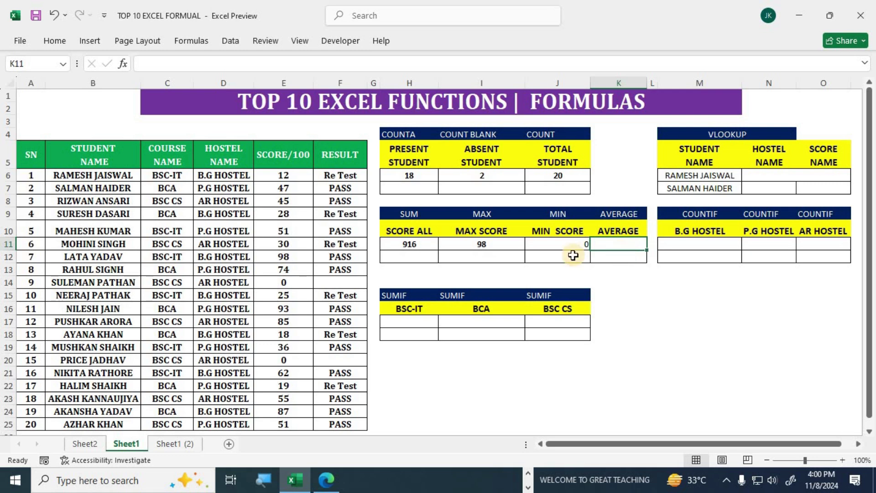
# - Review the scores in E6:E25, select K11 under AVERAGE, read Question 7 about average marks in the PDF in Edge, and return to Excel
pyautogui.moveTo(286, 174); pyautogui.dragTo(283, 422)
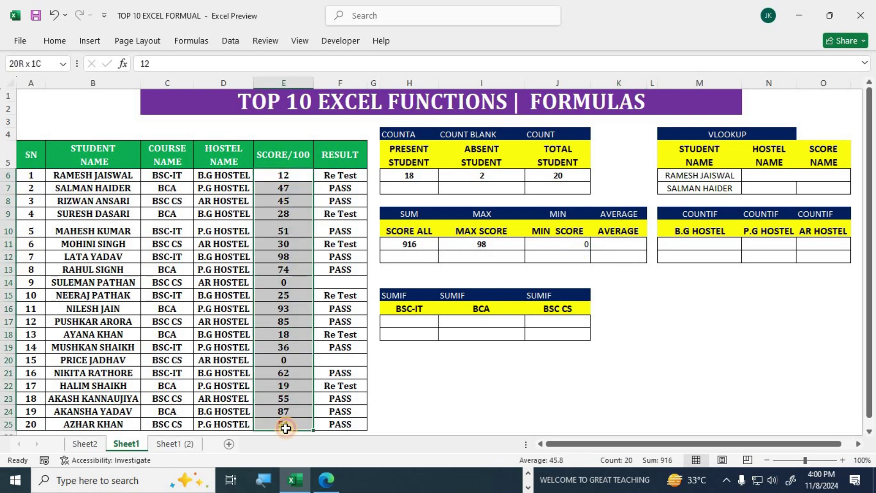
pyautogui.click(611, 244)
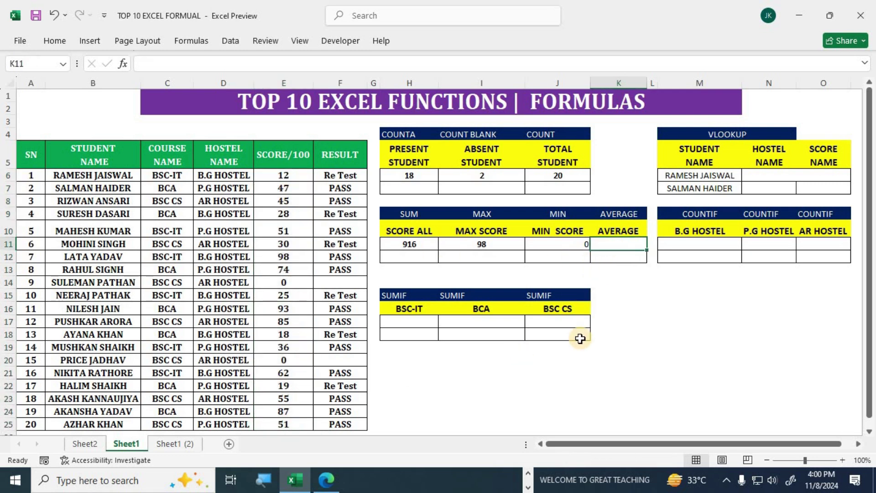
pyautogui.hotkey('alt', 'Tab')
pyautogui.scroll(-3, 567, 351)
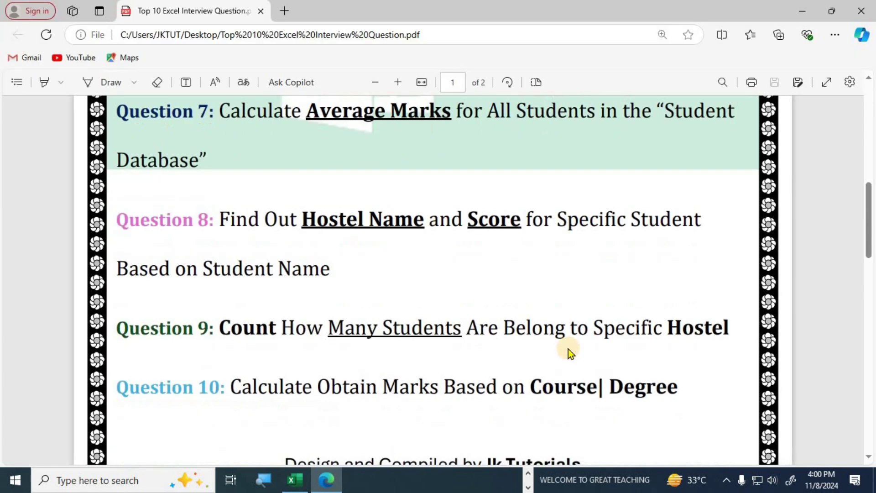
pyautogui.scroll(2, 379, 188)
pyautogui.moveTo(378, 188); pyautogui.dragTo(541, 189)
pyautogui.hotkey('alt', 'Tab')
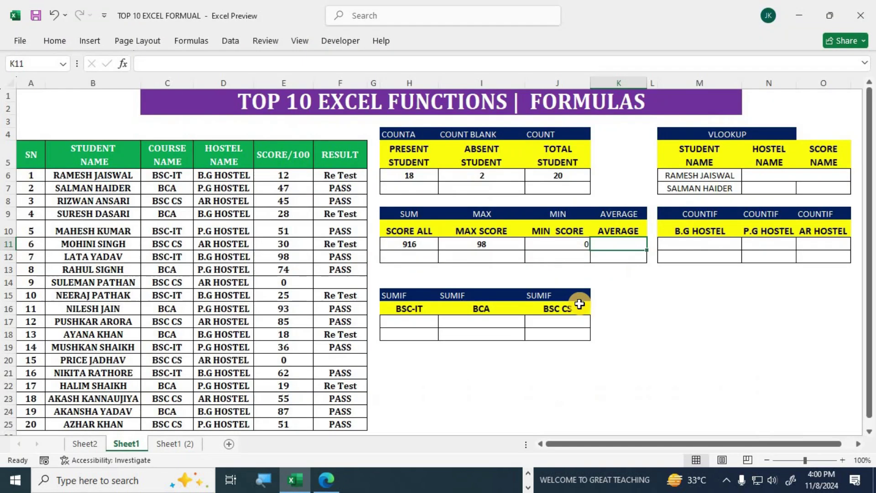
# - Calculate the average score of all students in K11 with the formula =AVERAGE(E6:E25)
pyautogui.write('=')
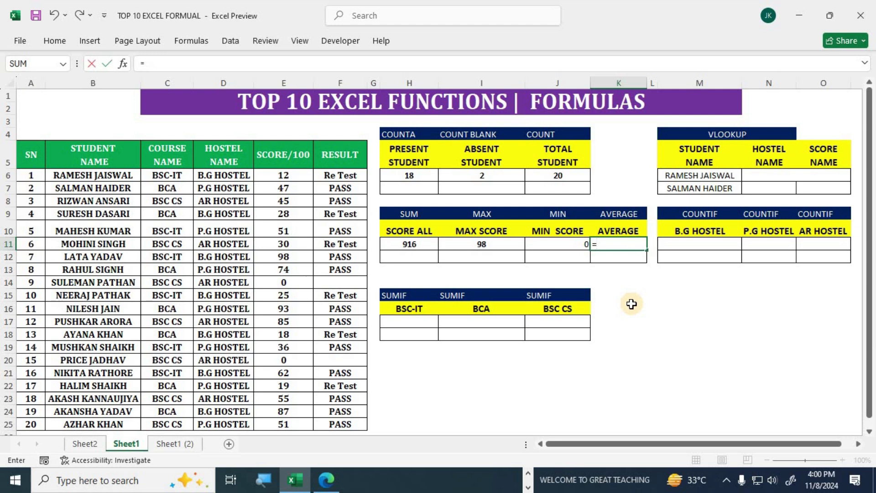
pyautogui.write('average')
pyautogui.press('Tab')
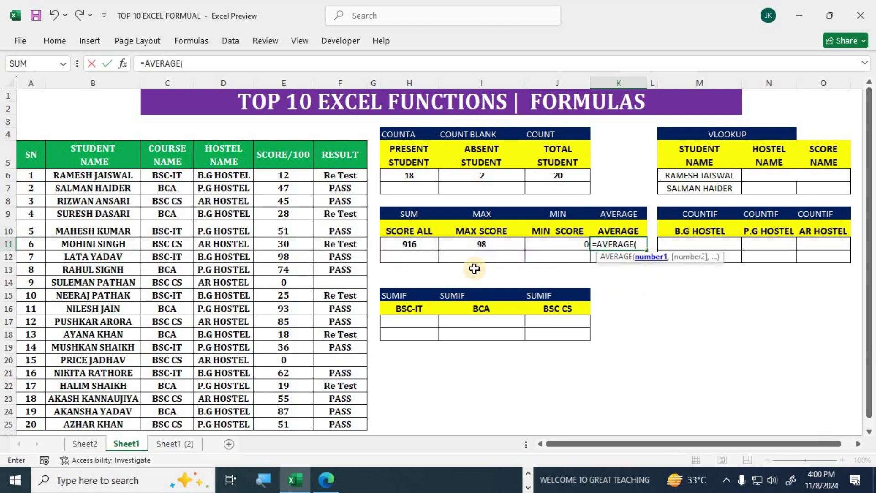
pyautogui.moveTo(278, 175); pyautogui.dragTo(283, 424)
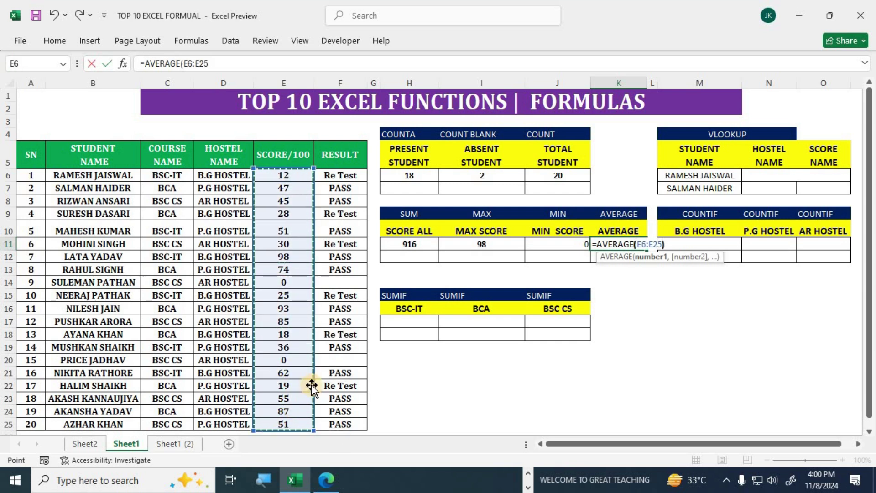
pyautogui.press('Return')
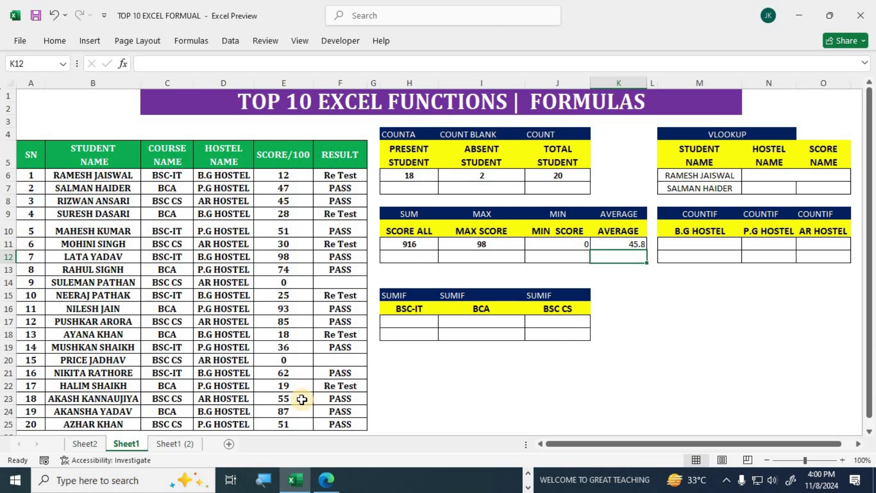
# - Center the score summary results in H11:K11 horizontally
pyautogui.moveTo(406, 244); pyautogui.dragTo(632, 244)
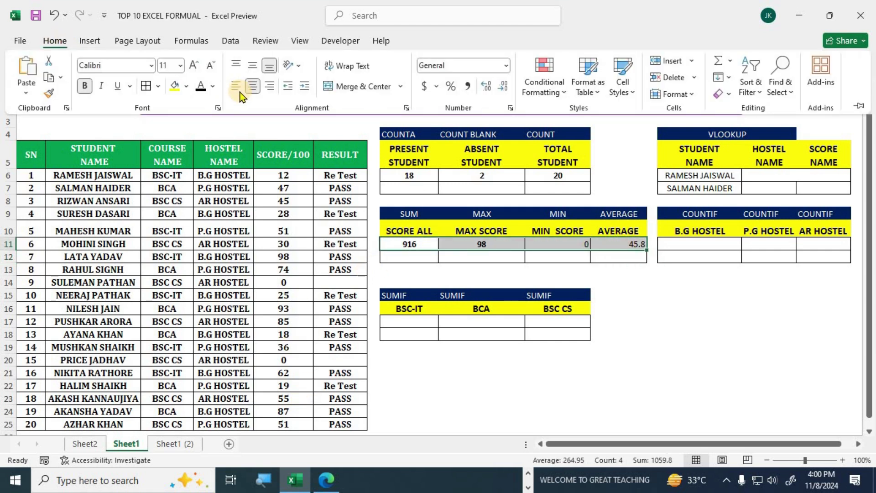
pyautogui.click(251, 87)
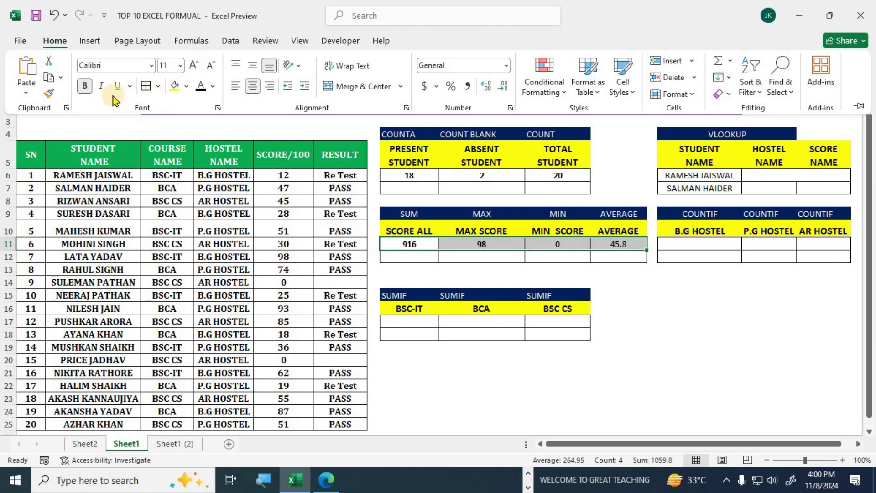
pyautogui.click(755, 327)
# - Switch to the PDF in Edge, read Question 8 about finding hostel name and score by student name, and return to Excel
pyautogui.hotkey('alt', 'Tab')
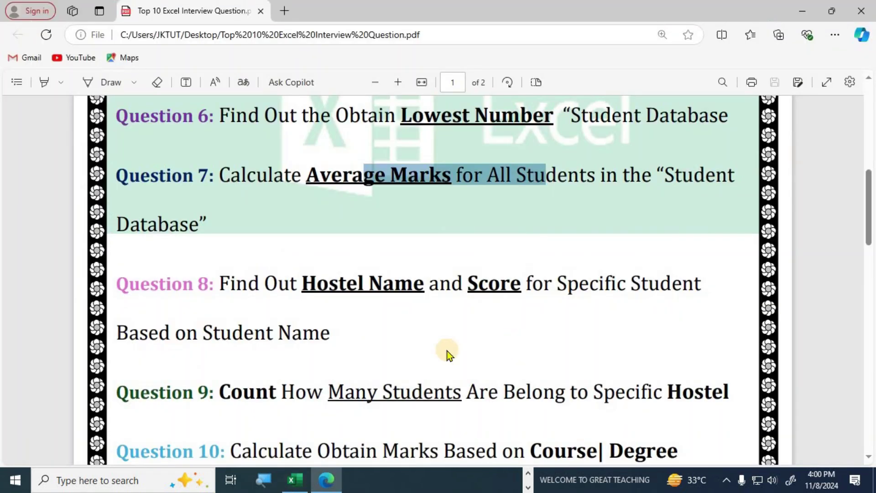
pyautogui.scroll(-3, 447, 351)
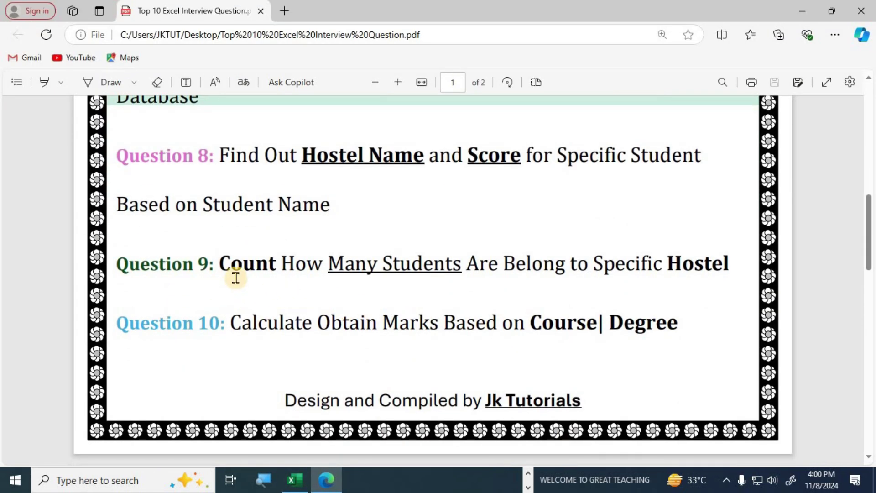
pyautogui.scroll(3, 234, 275)
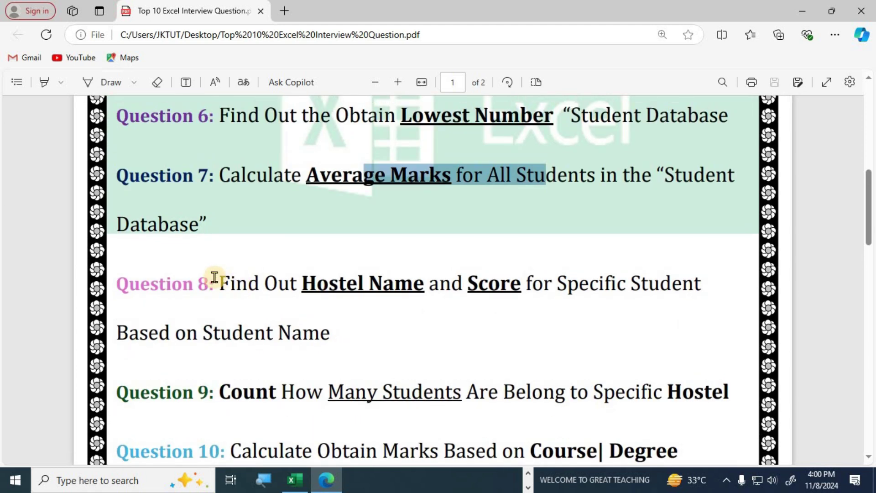
pyautogui.moveTo(220, 282); pyautogui.dragTo(299, 281)
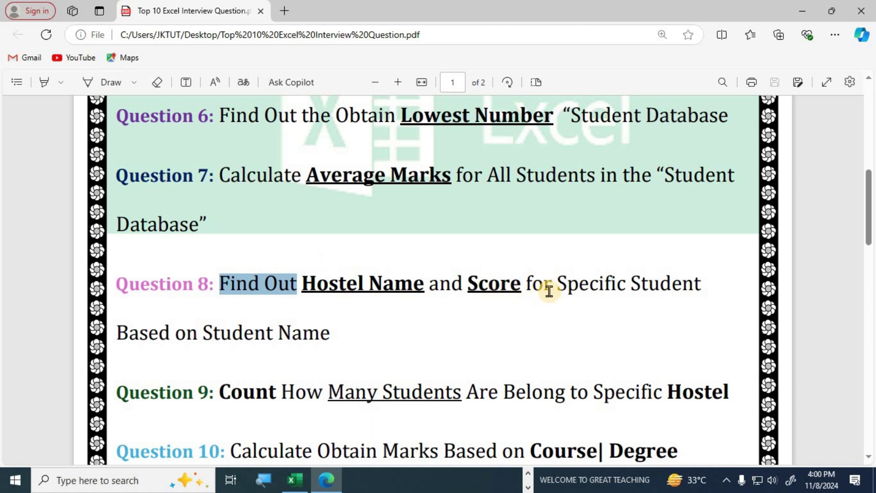
pyautogui.moveTo(212, 337); pyautogui.dragTo(335, 334)
pyautogui.hotkey('alt', 'Tab')
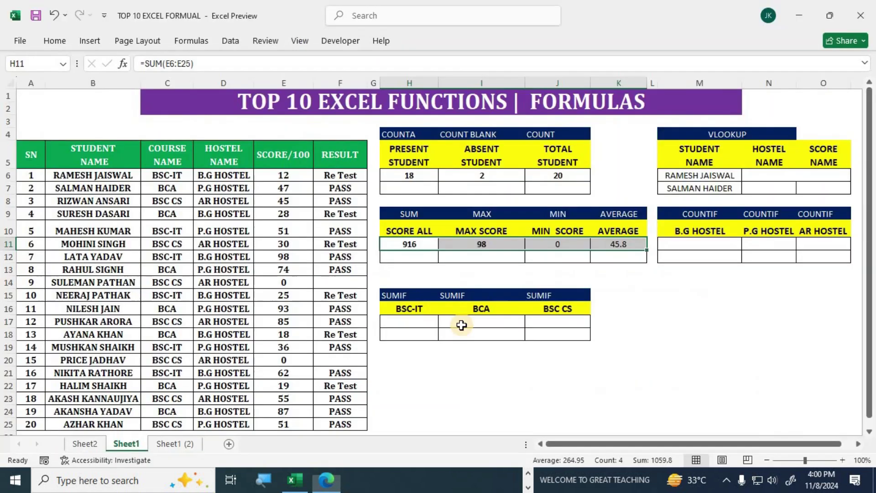
# - Check the two student names in M6:M7 of the VLOOKUP table, select N6, and widen column N slightly
pyautogui.moveTo(588, 445); pyautogui.dragTo(648, 445)
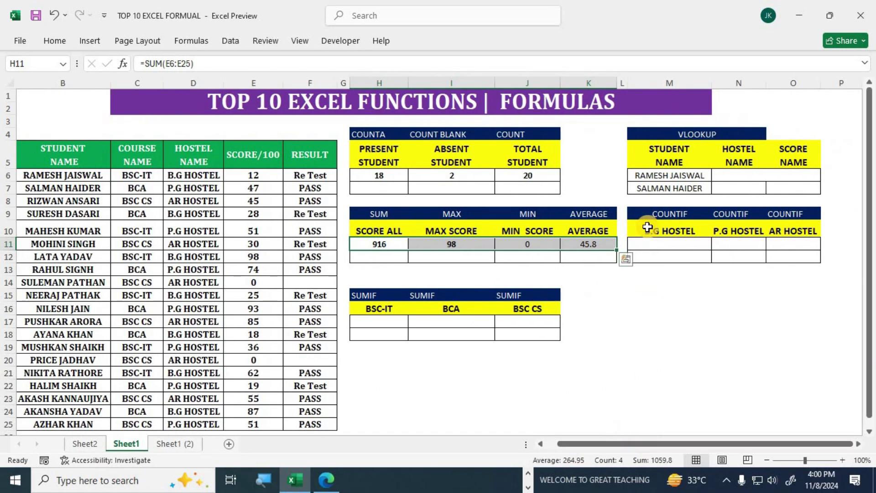
pyautogui.moveTo(668, 178); pyautogui.dragTo(664, 207)
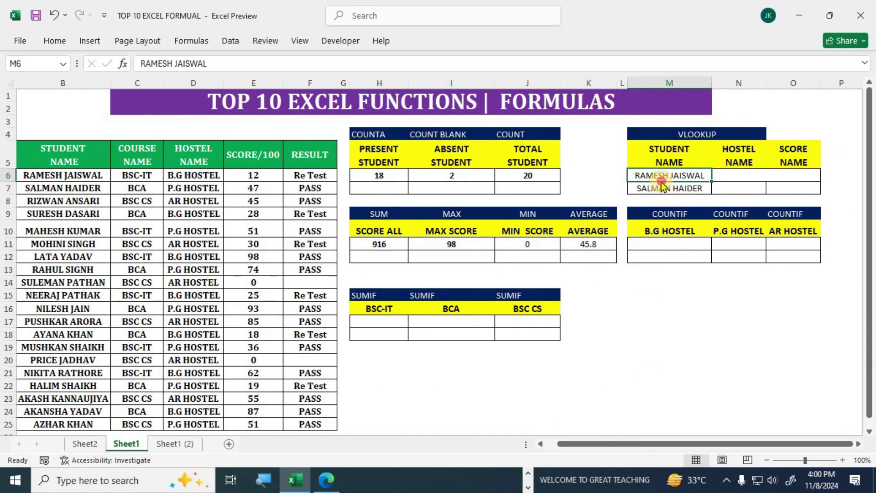
pyautogui.click(663, 189)
pyautogui.moveTo(657, 173); pyautogui.dragTo(666, 190)
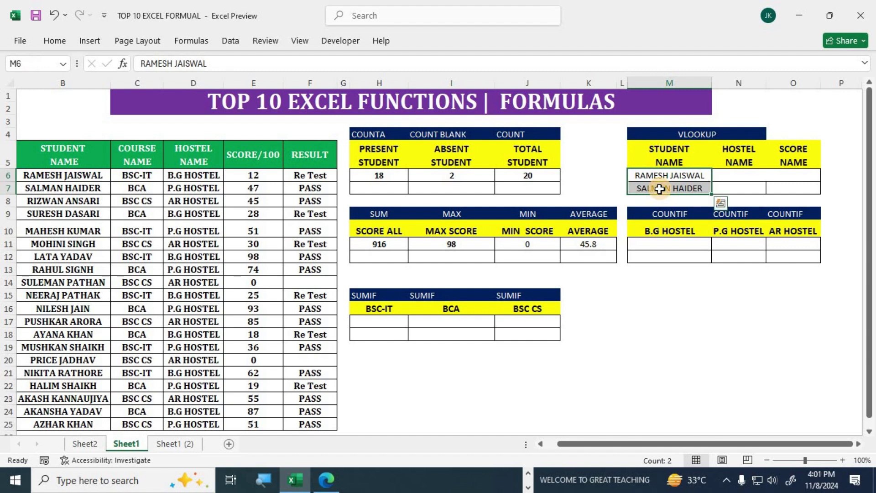
pyautogui.click(724, 176)
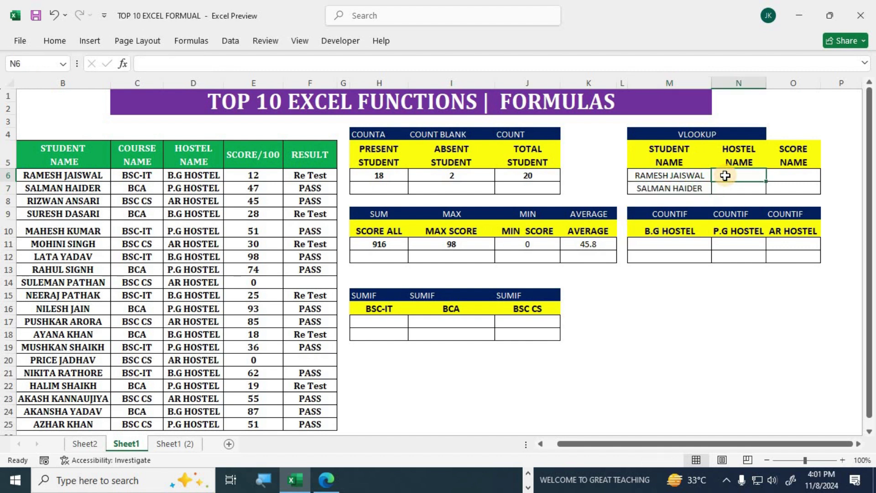
pyautogui.moveTo(766, 84); pyautogui.dragTo(794, 115)
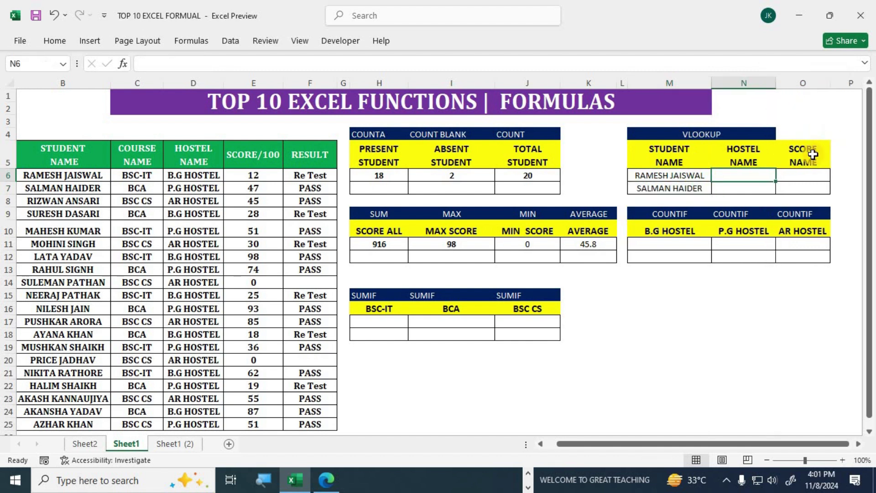
# - Replace the heading in O5 of the VLOOKUP table with Score and middle-align it vertically
pyautogui.click(810, 163)
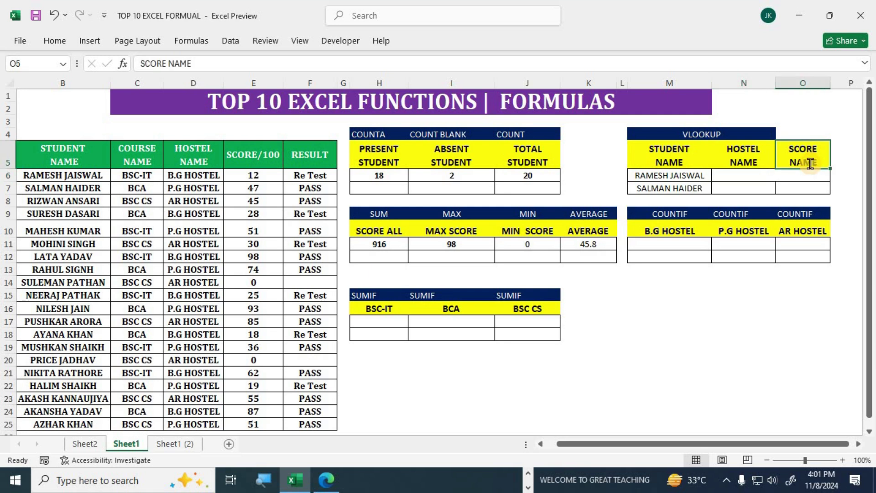
pyautogui.write('Score')
pyautogui.press('Return')
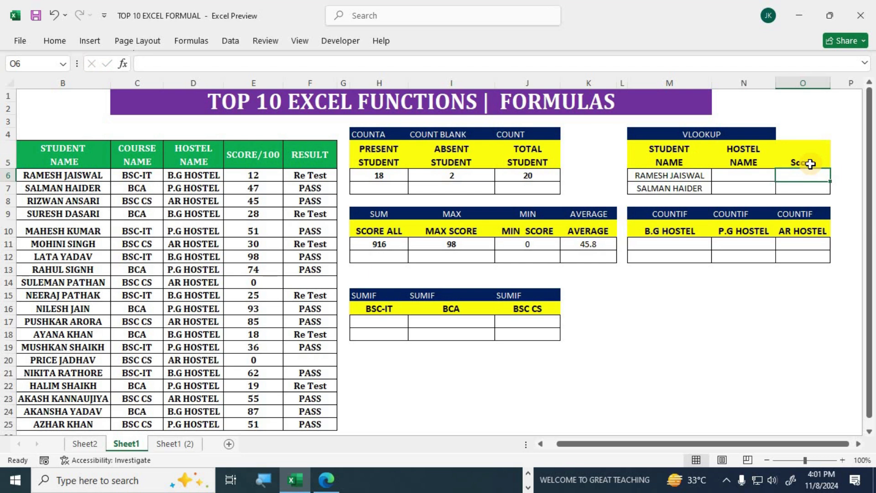
pyautogui.click(791, 162)
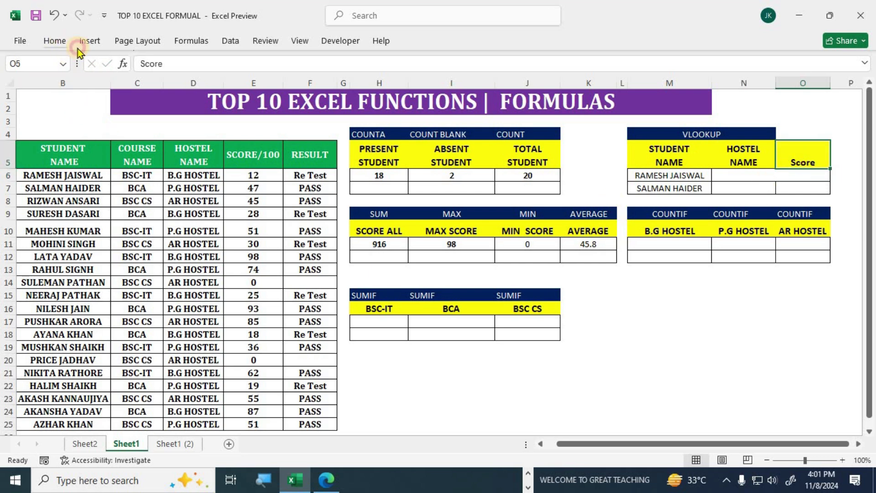
pyautogui.click(64, 41)
pyautogui.click(252, 66)
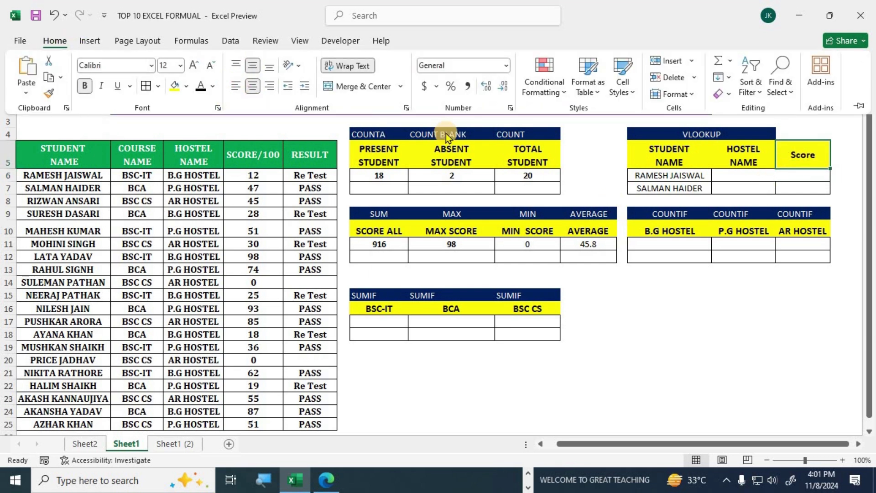
pyautogui.click(707, 309)
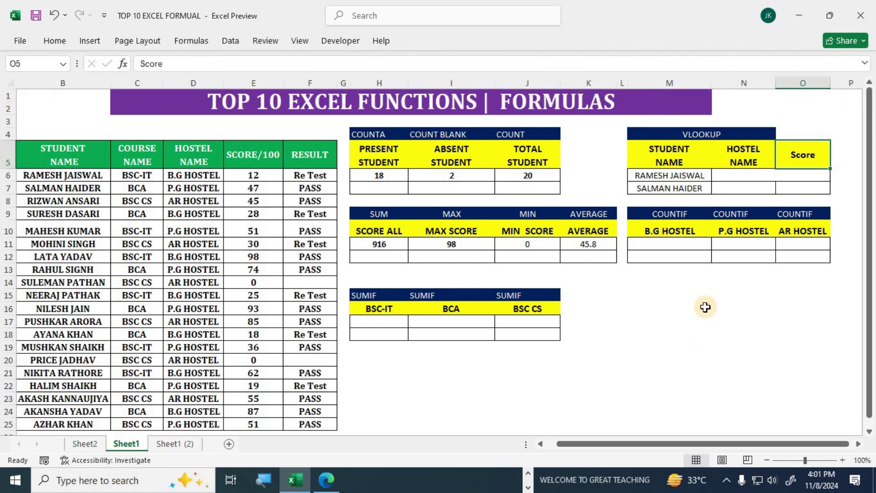
# - Widen column N to fit HOSTEL NAME on one line and look up the first student's hostel in N6 with =VLOOKUP(M6,B6:F25,3,0)
pyautogui.click(740, 177)
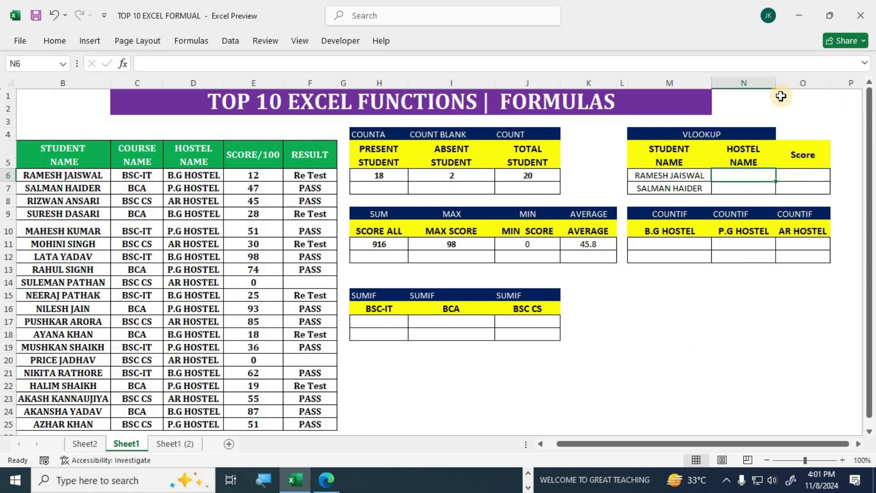
pyautogui.moveTo(775, 84); pyautogui.dragTo(783, 84)
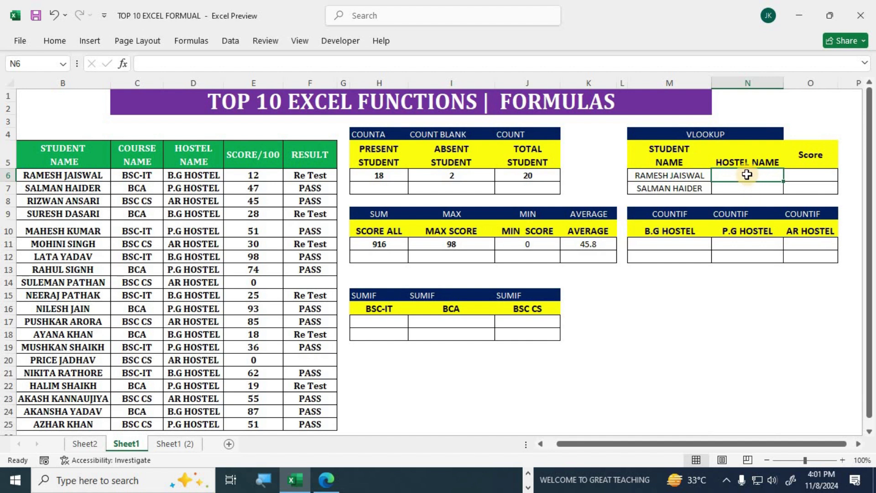
pyautogui.write('=vlo')
pyautogui.press('Tab')
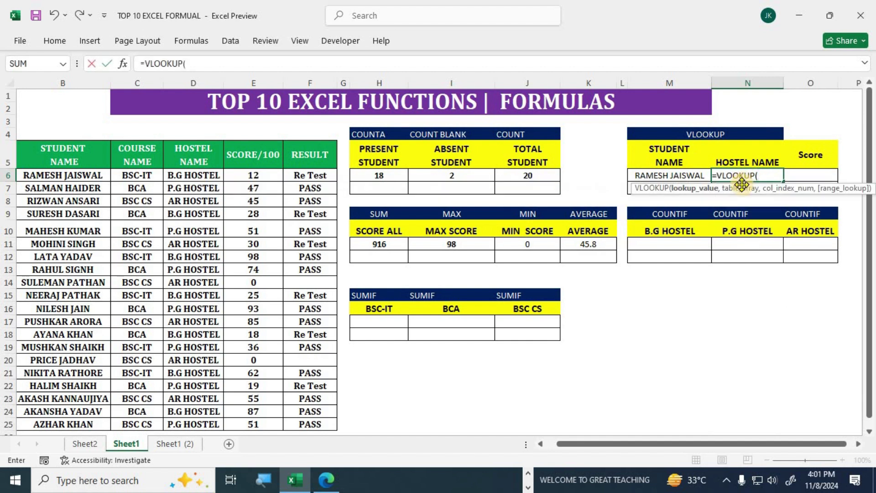
pyautogui.click(681, 175)
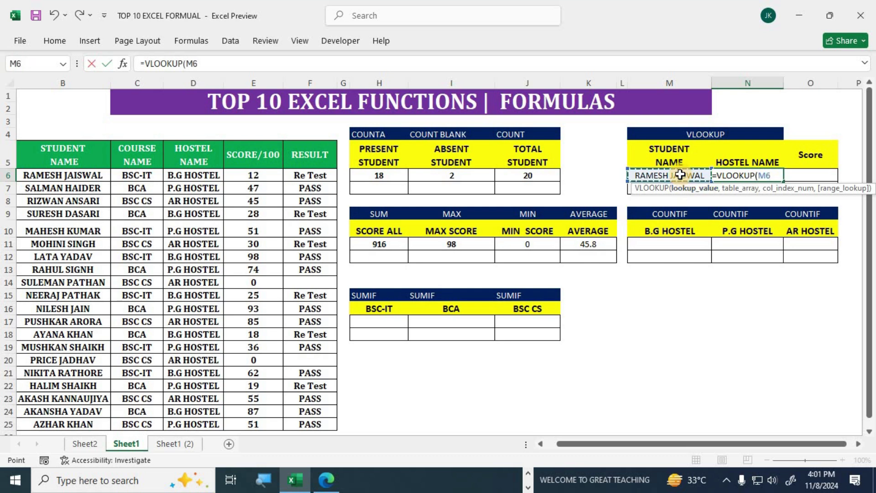
pyautogui.write(',')
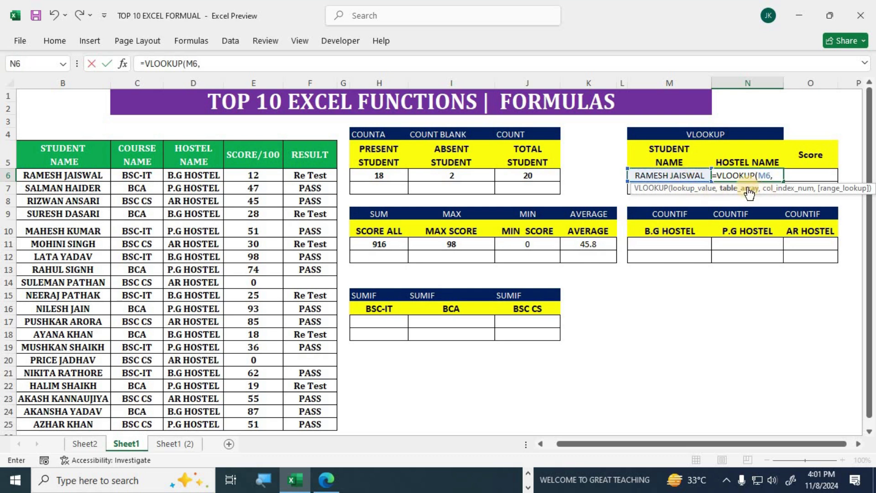
pyautogui.moveTo(35, 173); pyautogui.dragTo(307, 421)
pyautogui.moveTo(595, 443); pyautogui.dragTo(491, 442)
pyautogui.write(',')
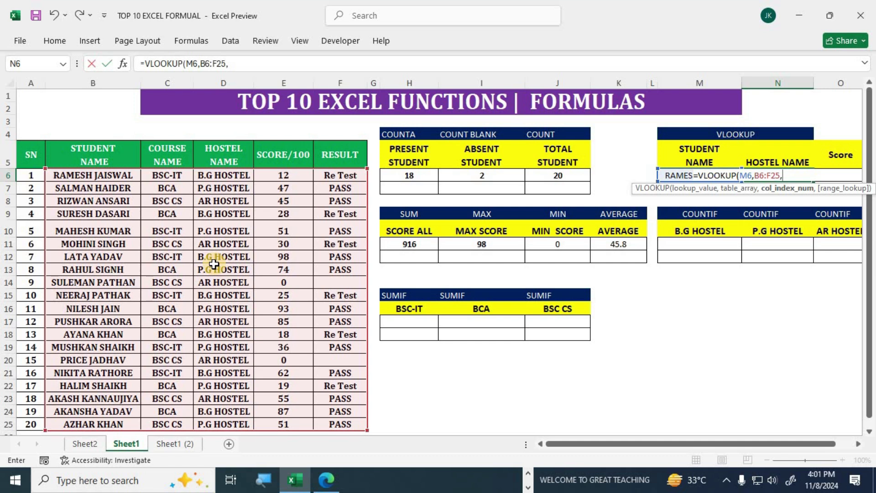
pyautogui.write('3,0)')
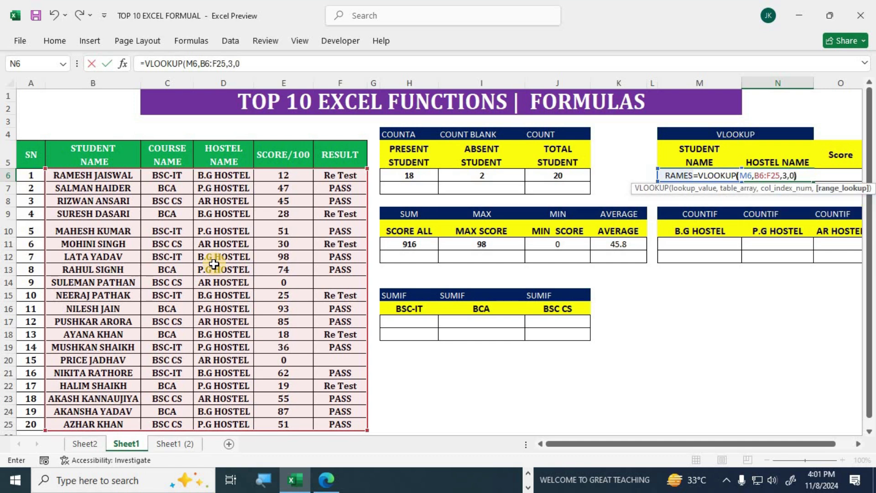
pyautogui.press('Return')
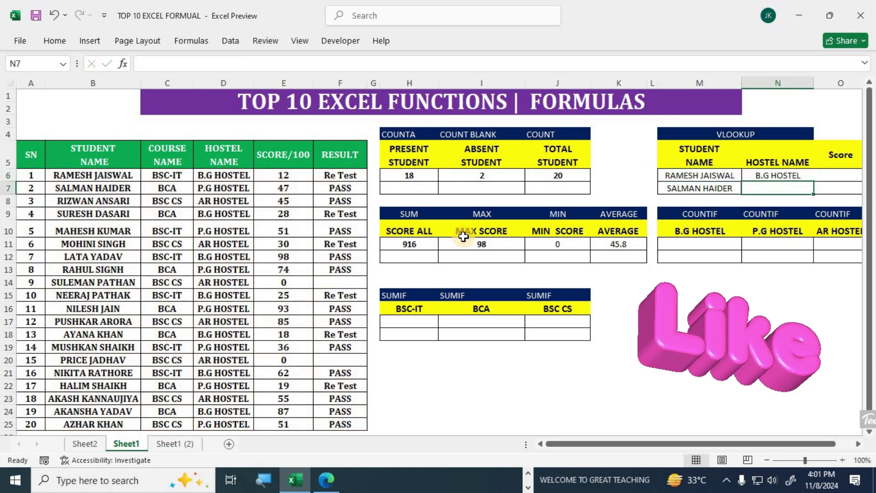
# - Compare the hostel in N6 with the first student's record in B6:D6, and select O6 under Score
pyautogui.moveTo(116, 174); pyautogui.dragTo(235, 177)
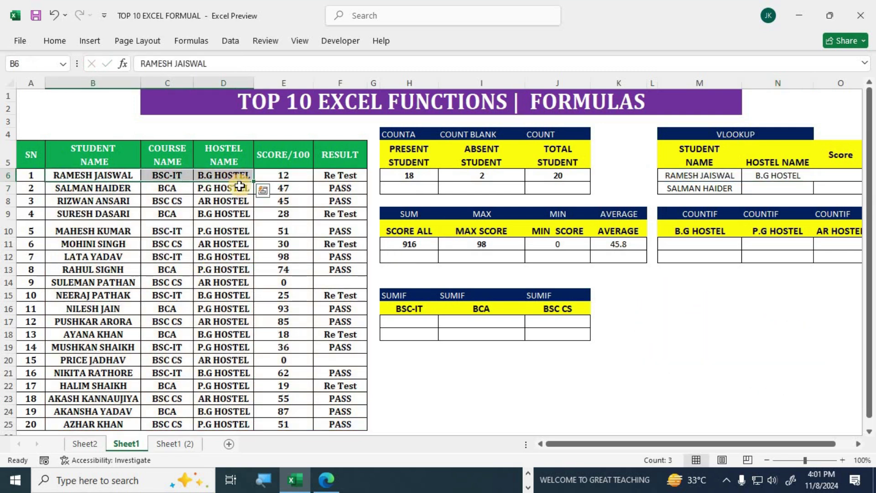
pyautogui.click(835, 174)
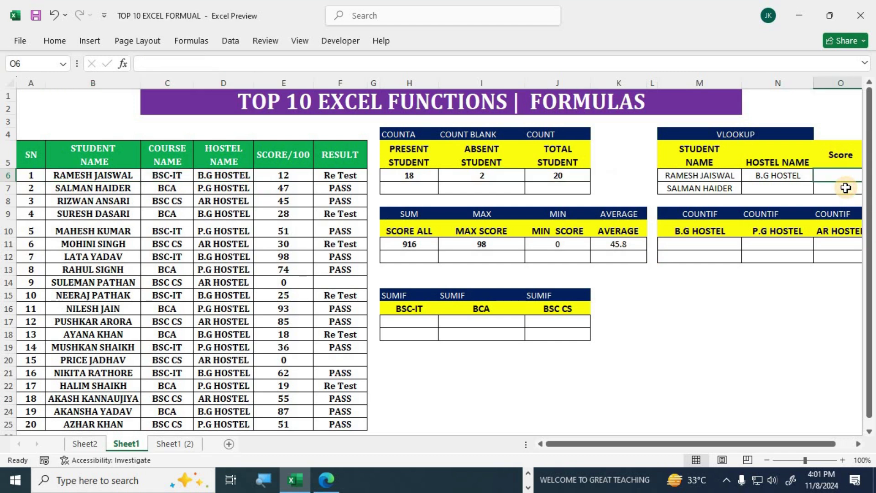
# - Look up the first student's score in O6 with =VLOOKUP(M6,B6:F25,4,0) and review the completed row M6:O6
pyautogui.write('=')
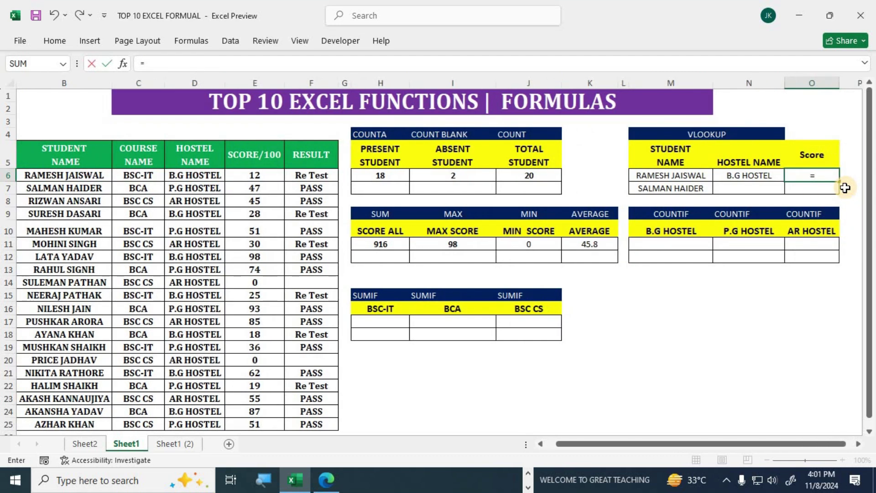
pyautogui.write('vlo')
pyautogui.press('Tab')
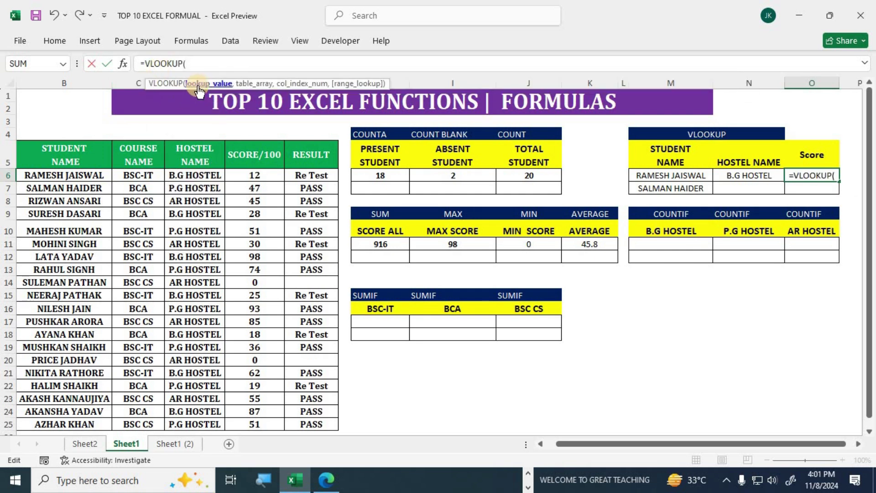
pyautogui.click(647, 174)
pyautogui.write(',')
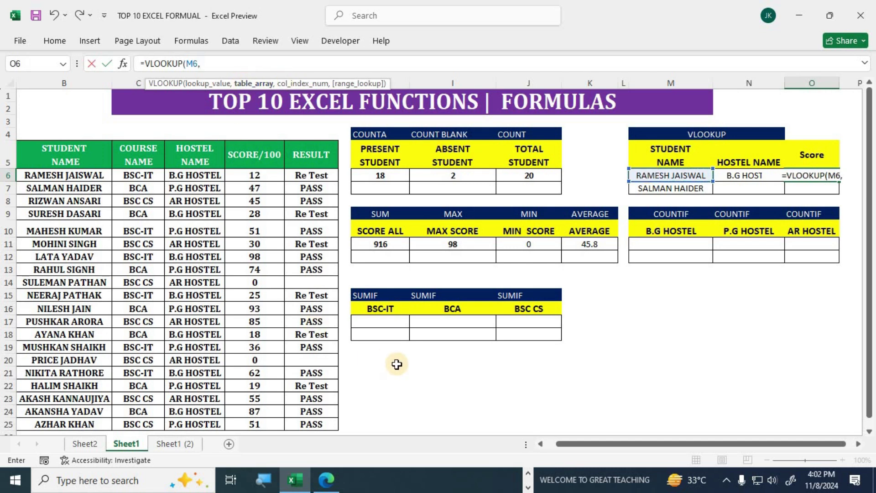
pyautogui.moveTo(28, 175); pyautogui.dragTo(314, 429)
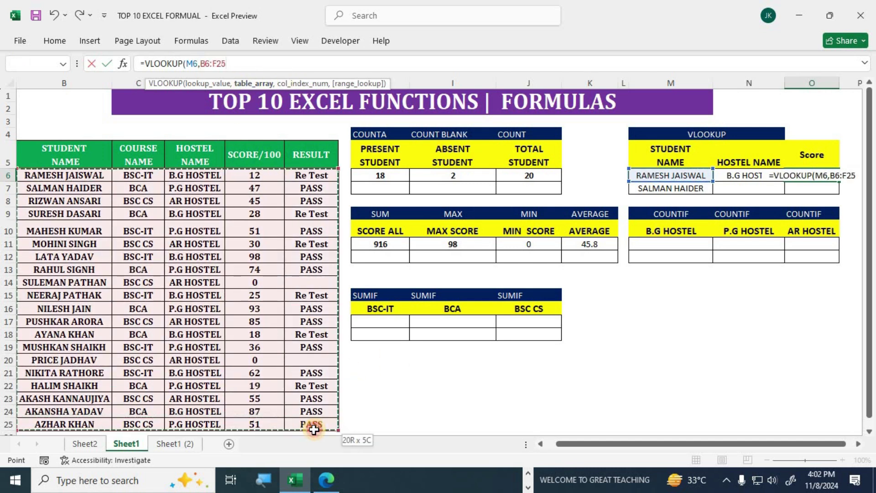
pyautogui.write(',')
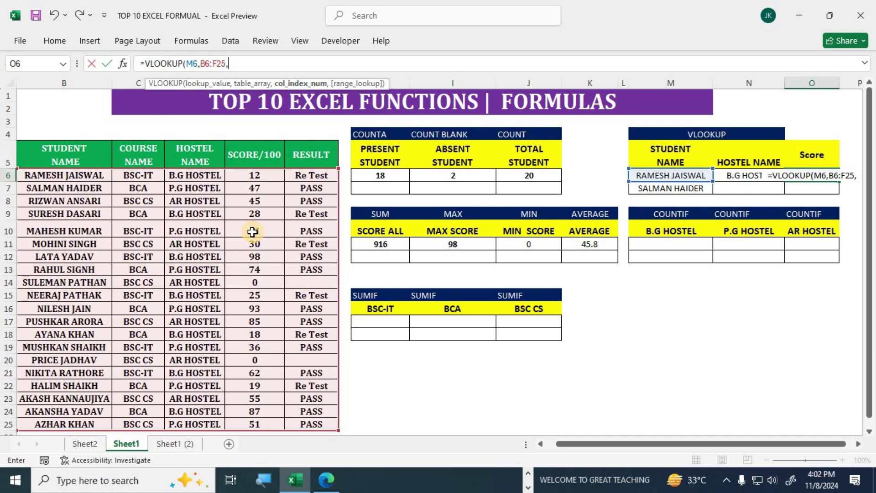
pyautogui.write('4')
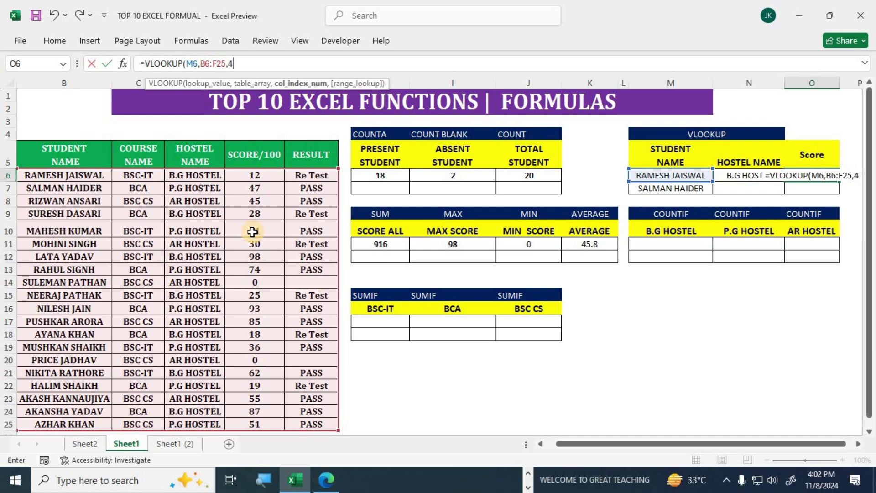
pyautogui.write(',0')
pyautogui.press('Return')
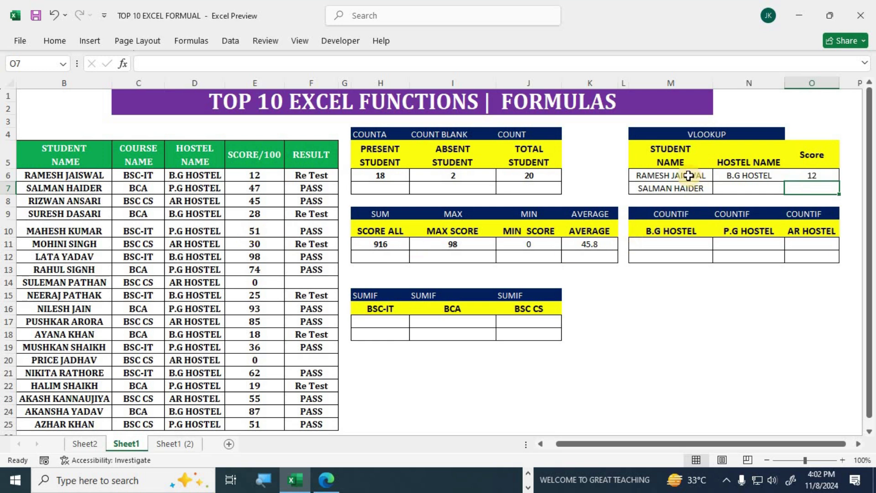
pyautogui.moveTo(687, 177); pyautogui.dragTo(806, 177)
# - Look up the second student's hostel in N7 with =VLOOKUP(M7,B6:F25,3,0)
pyautogui.click(749, 191)
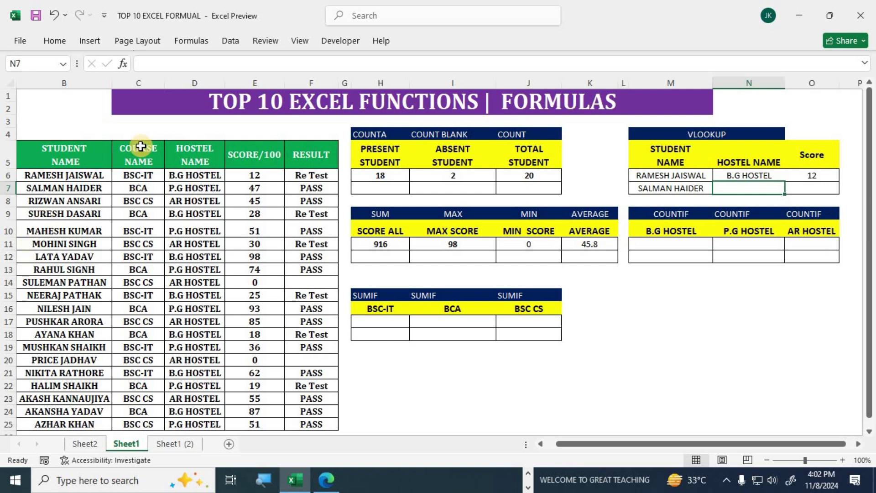
pyautogui.click(151, 64)
pyautogui.write('=')
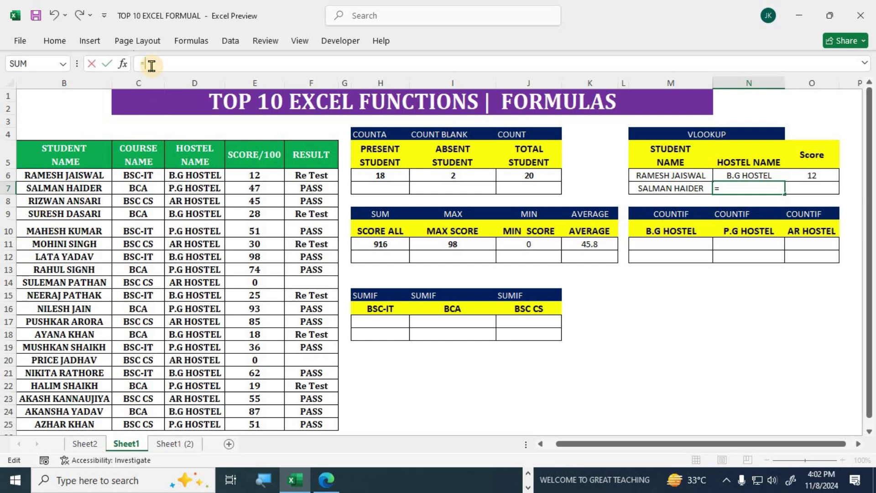
pyautogui.write('vloo')
pyautogui.press('Tab')
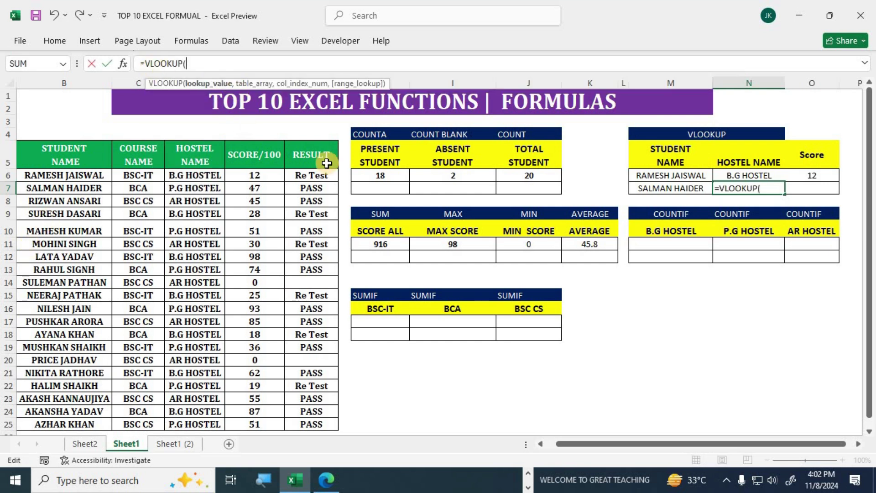
pyautogui.click(674, 188)
pyautogui.write(',')
pyautogui.moveTo(64, 176); pyautogui.dragTo(309, 417)
pyautogui.write(',')
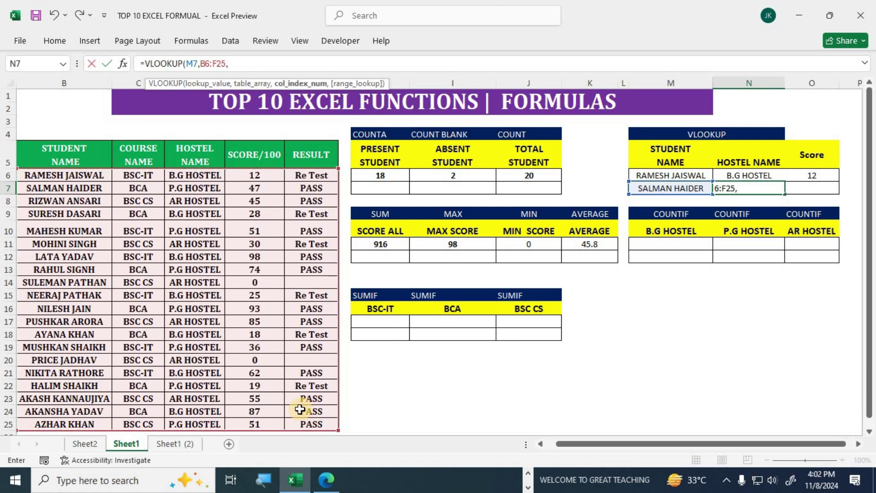
pyautogui.write('3,0')
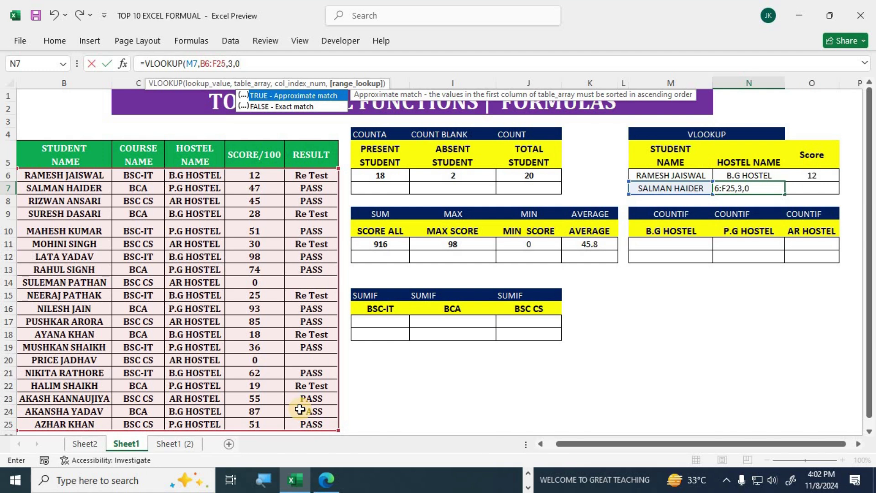
pyautogui.press('Return')
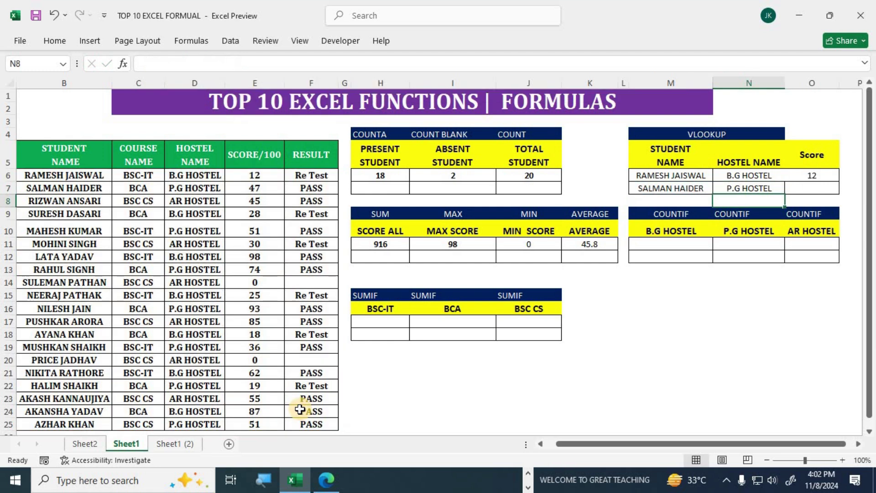
# - Look up the second student's score in O7 with =VLOOKUP(M7,B6:F25,4,0)
pyautogui.press('Up')
pyautogui.press('Right')
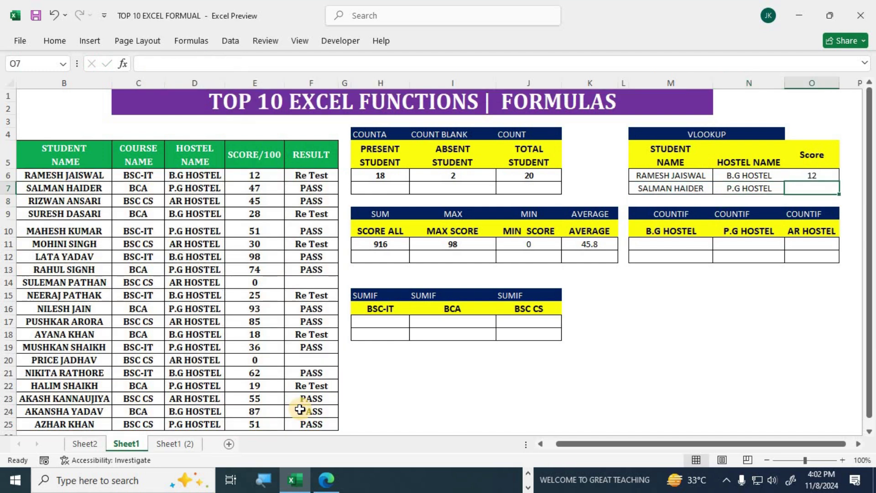
pyautogui.write('=vl')
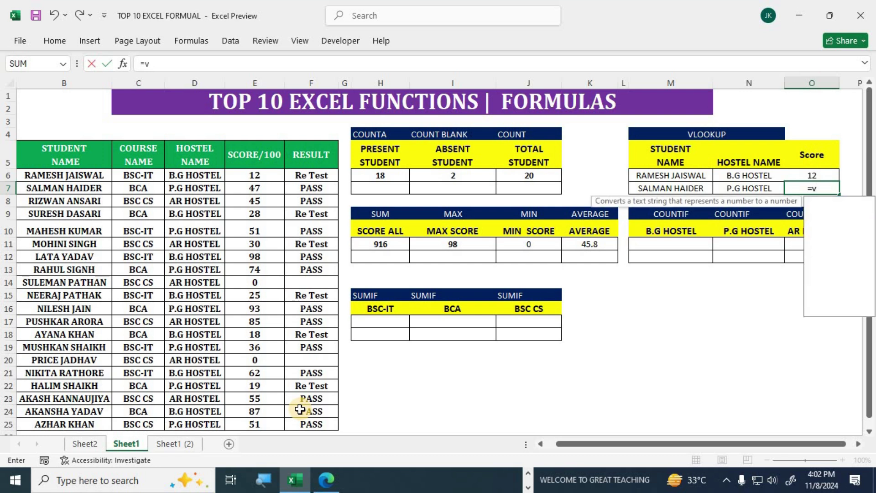
pyautogui.press('Tab')
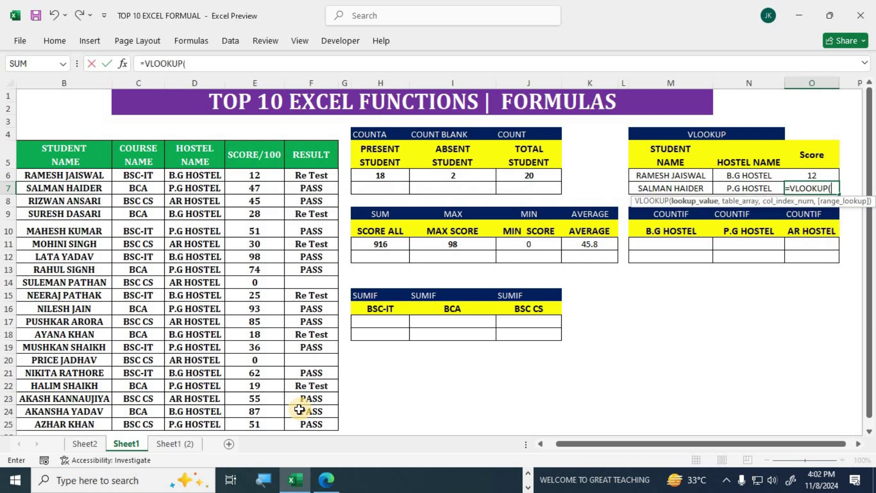
pyautogui.click(200, 63)
pyautogui.click(657, 186)
pyautogui.write(',')
pyautogui.moveTo(64, 174); pyautogui.dragTo(301, 422)
pyautogui.write(',')
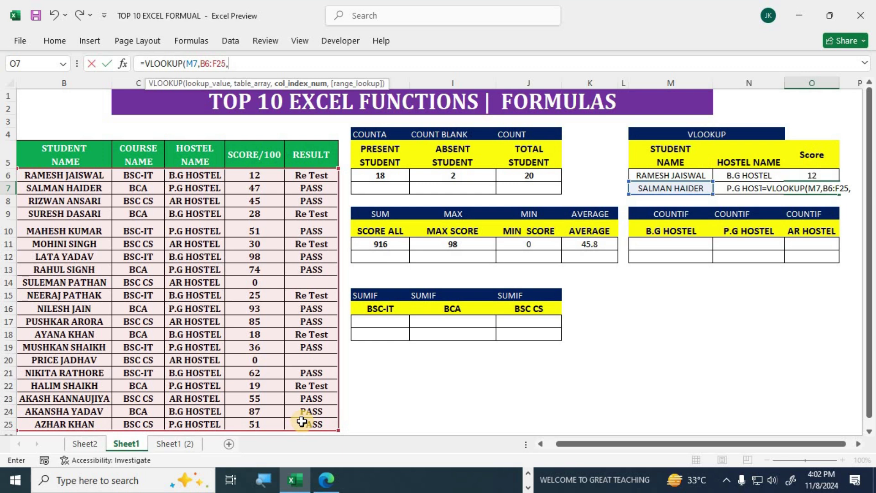
pyautogui.write('5,0')
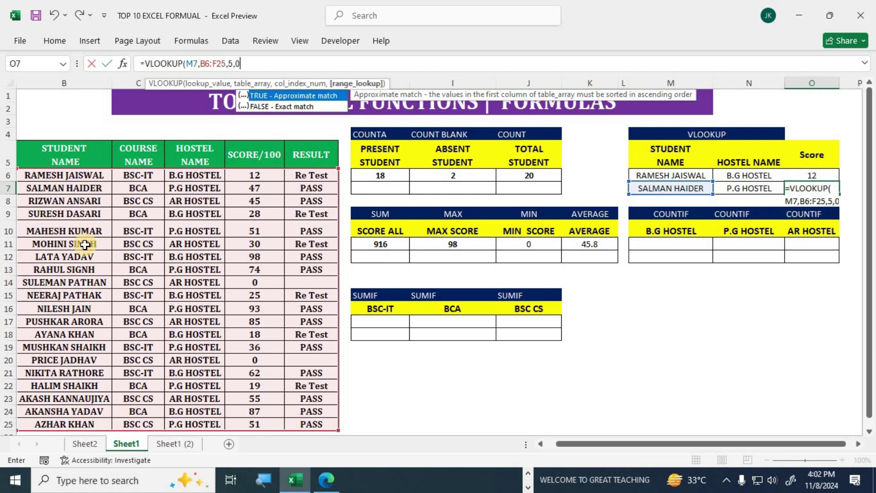
pyautogui.click(230, 66)
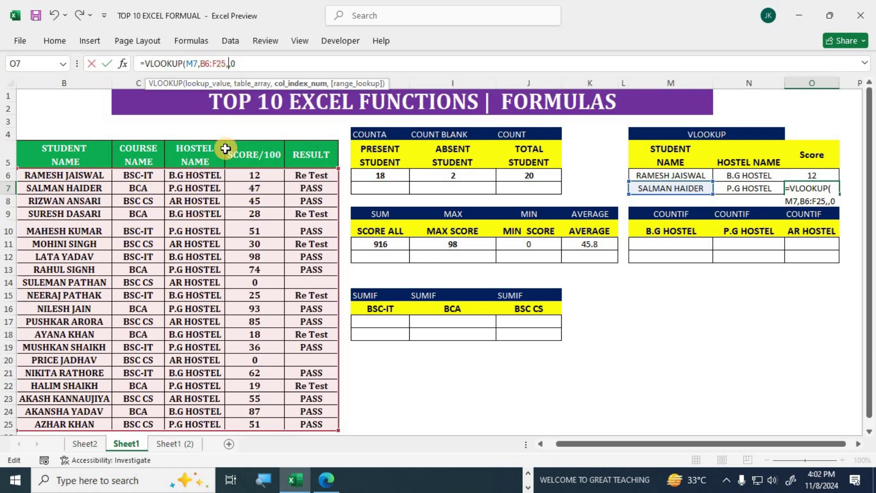
pyautogui.press('Right')
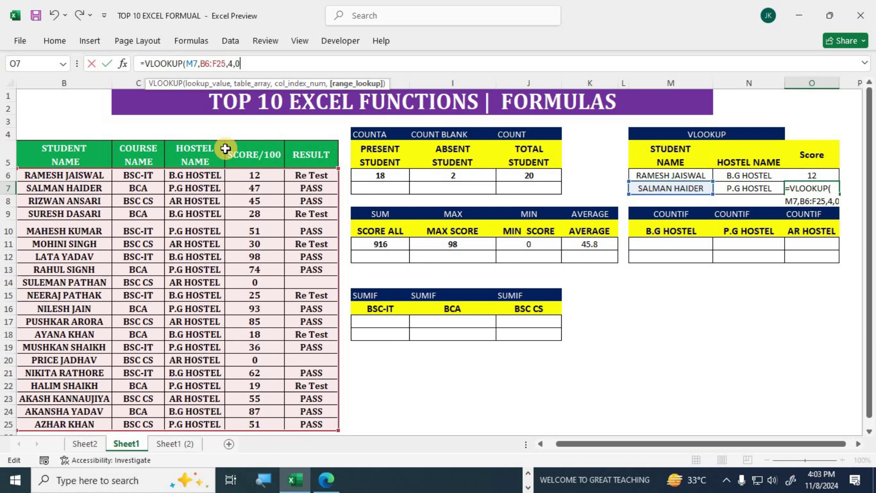
pyautogui.press('Return')
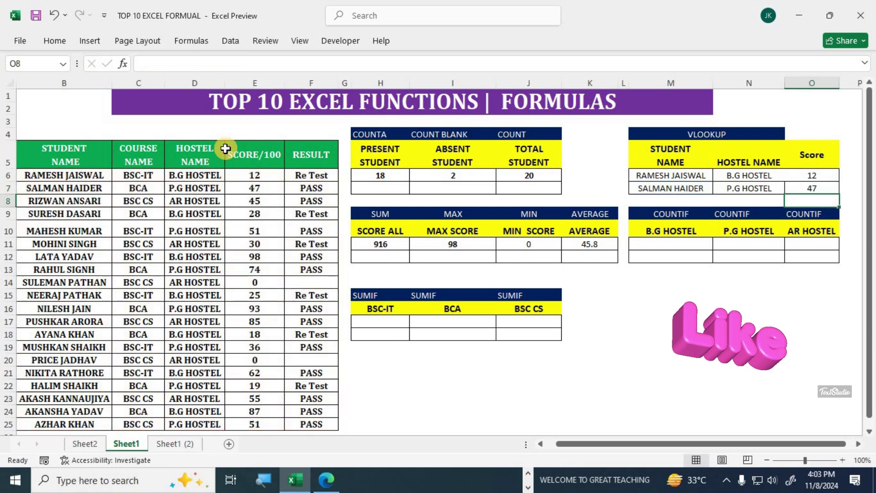
# - Switch to the PDF to reread question 8 on finding hostel name and score by student name, and return to the workbook
pyautogui.hotkey('alt', 'Tab')
pyautogui.moveTo(302, 286); pyautogui.dragTo(424, 286)
pyautogui.moveTo(501, 286); pyautogui.dragTo(468, 286)
pyautogui.moveTo(187, 332); pyautogui.dragTo(355, 332)
pyautogui.hotkey('alt', 'Tab')
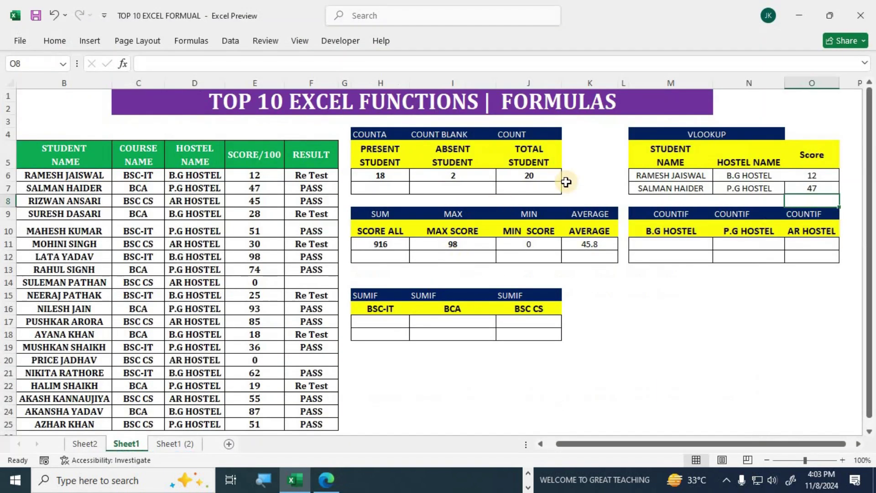
# - Check the student names, hostels and scores in M6:O7 of the VLOOKUP table against question 8
pyautogui.moveTo(680, 175); pyautogui.dragTo(675, 188)
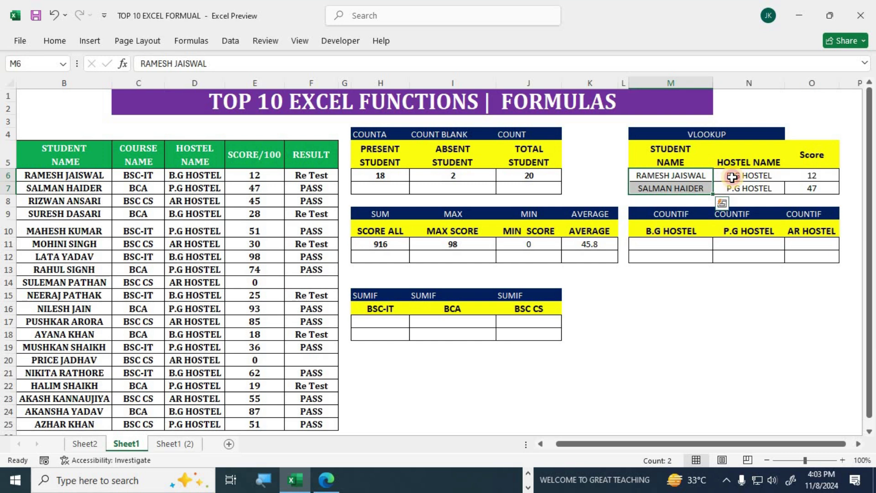
pyautogui.click(732, 178)
pyautogui.click(805, 176)
pyautogui.click(825, 192)
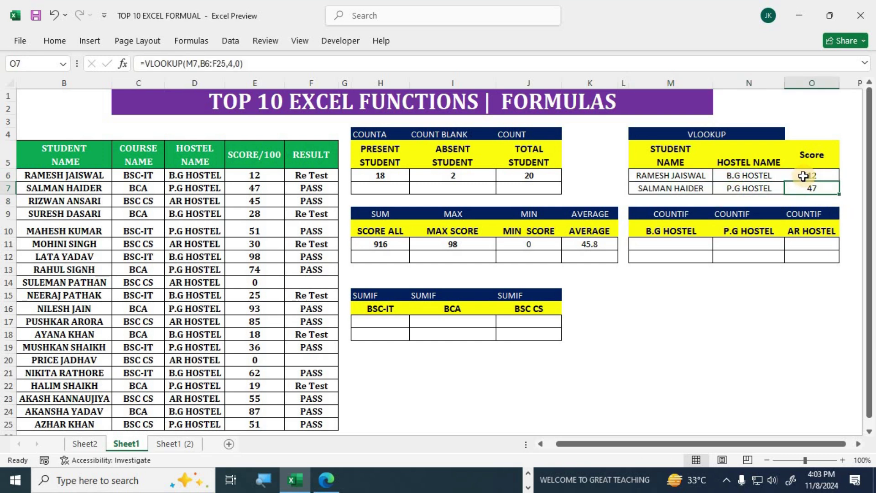
# - Replace the student name in M6 with the name of the student listed in B12
pyautogui.click(668, 179)
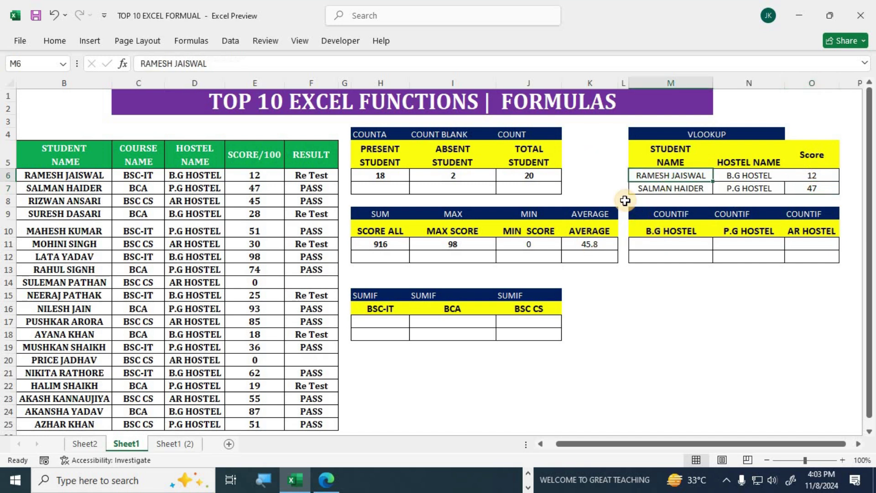
pyautogui.write('l')
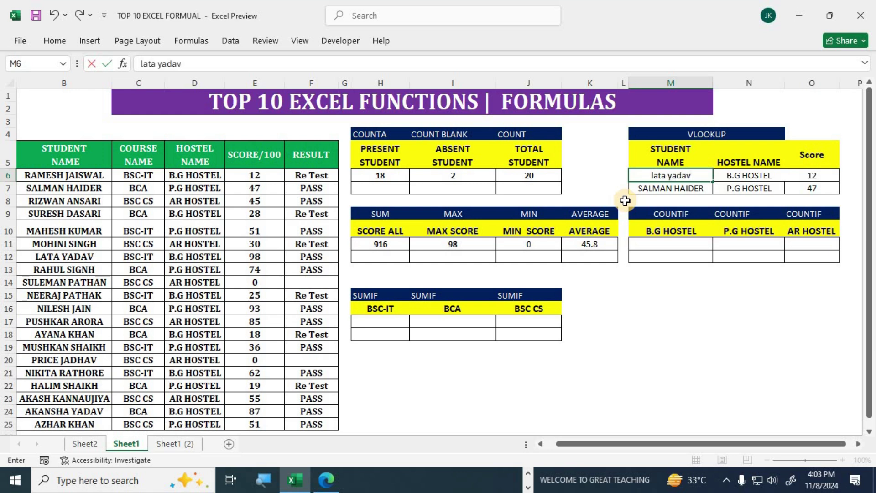
pyautogui.write('ata yadav')
pyautogui.press('Return')
# - Compare the lookup results in N6:O6 with the matching student's record in B12:F12
pyautogui.click(735, 176)
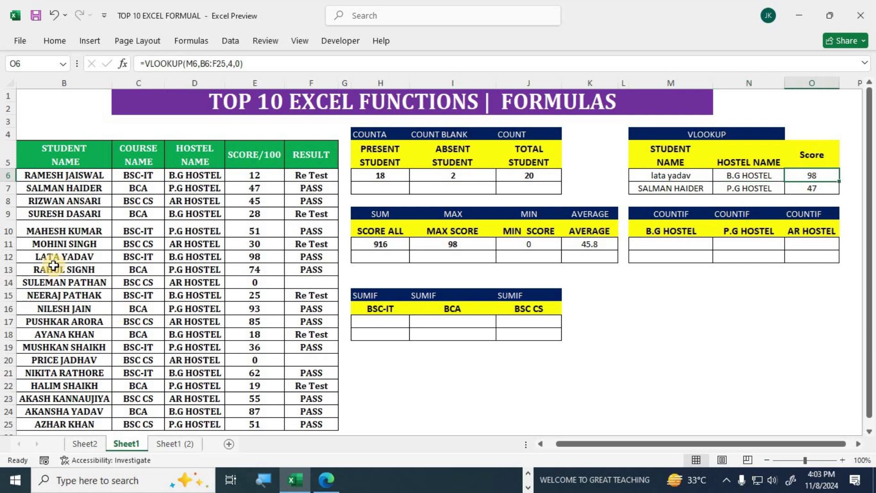
pyautogui.click(41, 255)
pyautogui.moveTo(153, 254); pyautogui.dragTo(315, 257)
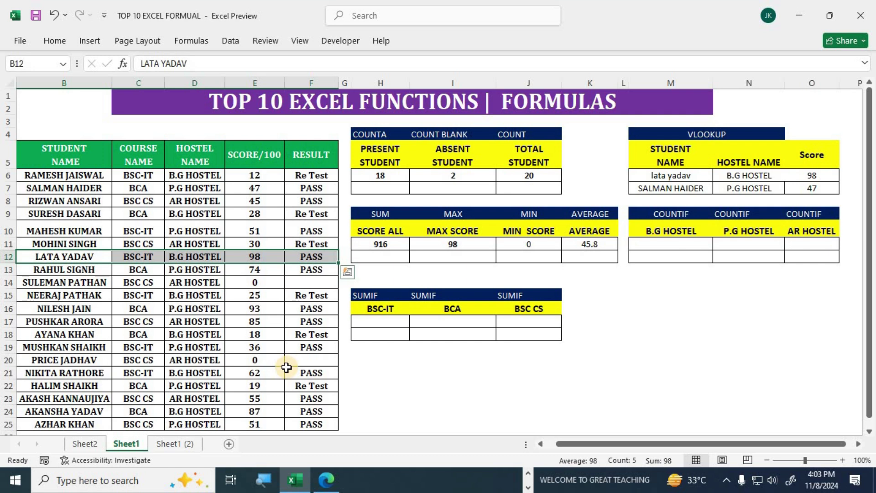
# - Switch to the PDF to read question 9 on counting students per hostel, and return to the workbook
pyautogui.hotkey('alt', 'Tab')
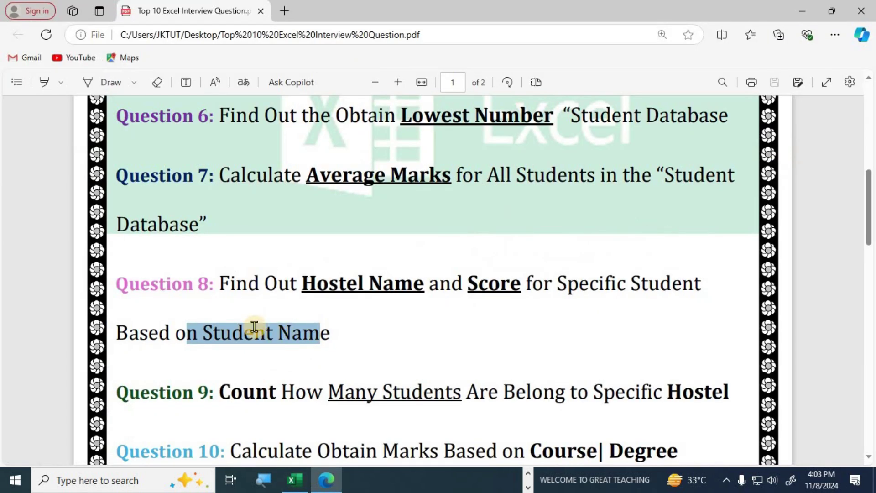
pyautogui.scroll(-3, 254, 327)
pyautogui.click(220, 264)
pyautogui.moveTo(221, 264); pyautogui.dragTo(277, 265)
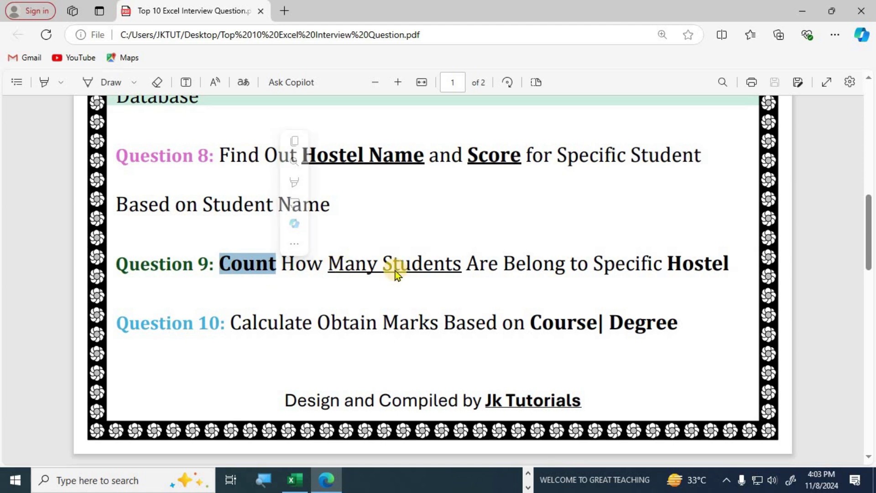
pyautogui.hotkey('alt', 'Tab')
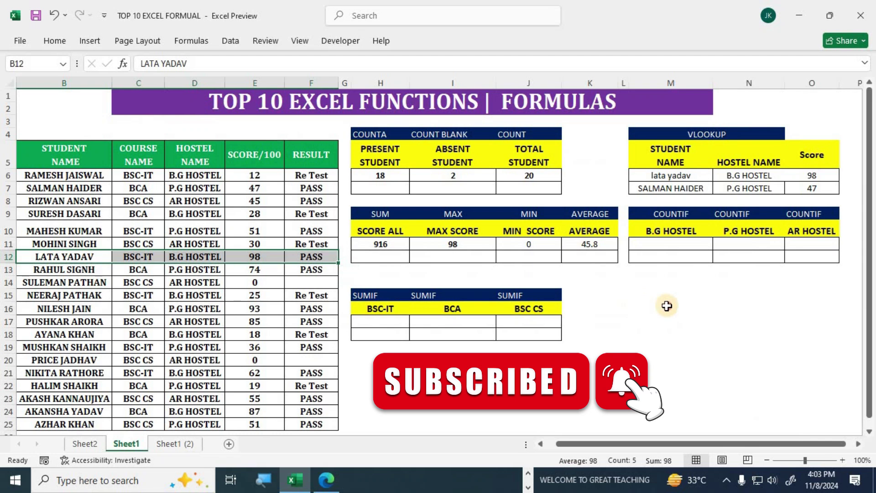
# - Review the B.G HOSTEL, P.G HOSTEL and AR HOSTEL headings in M10:O10 of the COUNTIF table and their empty answer cells
pyautogui.click(667, 306)
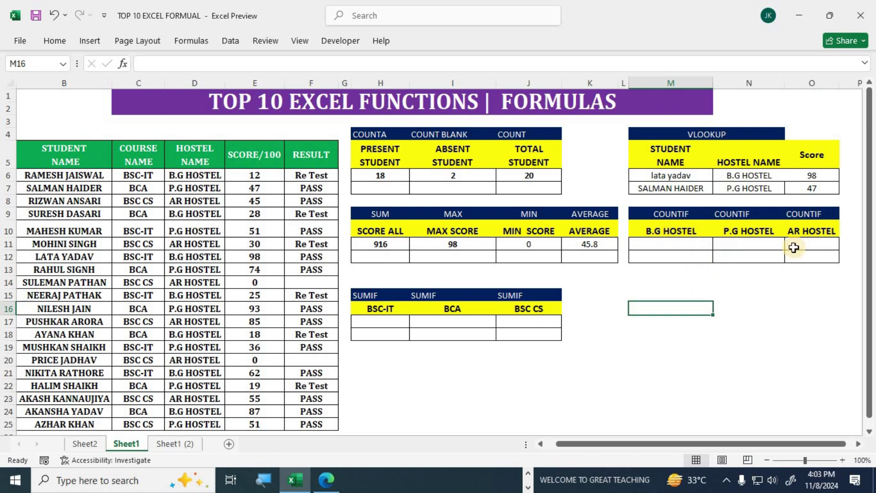
pyautogui.click(810, 229)
pyautogui.moveTo(650, 230); pyautogui.dragTo(768, 229)
pyautogui.click(686, 294)
pyautogui.click(672, 243)
pyautogui.moveTo(670, 231)
pyautogui.mouseDown()
pyautogui.moveTo(670, 246)
pyautogui.moveTo(673, 232)
pyautogui.mouseUp()
pyautogui.moveTo(749, 236); pyautogui.dragTo(753, 246)
pyautogui.moveTo(806, 229); pyautogui.dragTo(804, 244)
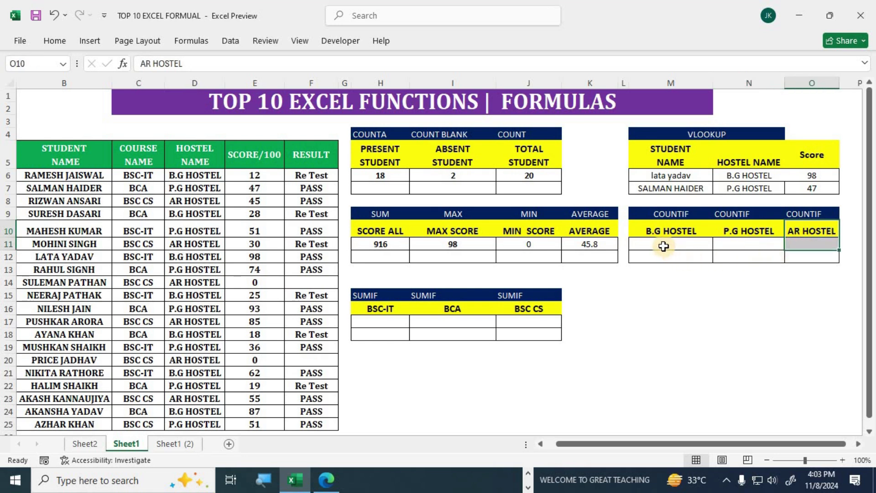
# - Enter =COUNTIF(D6:D25,M10) in M11 to count the students in B.G HOSTEL
pyautogui.click(663, 246)
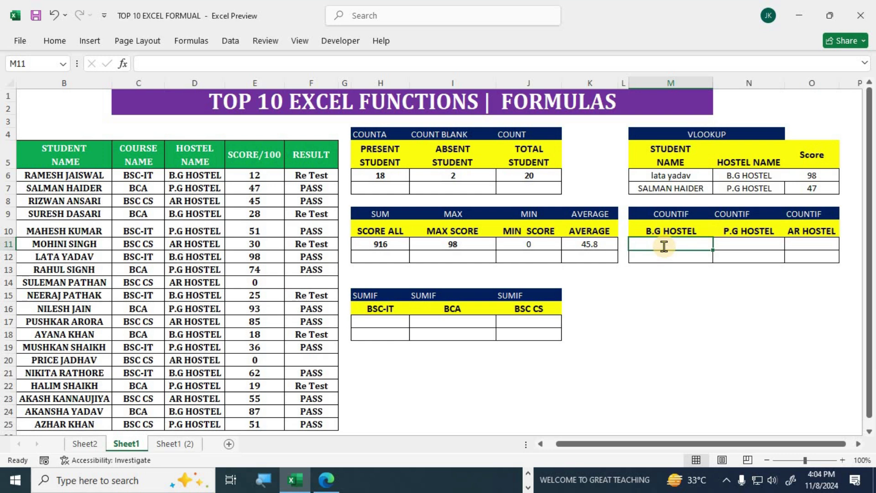
pyautogui.write('=count')
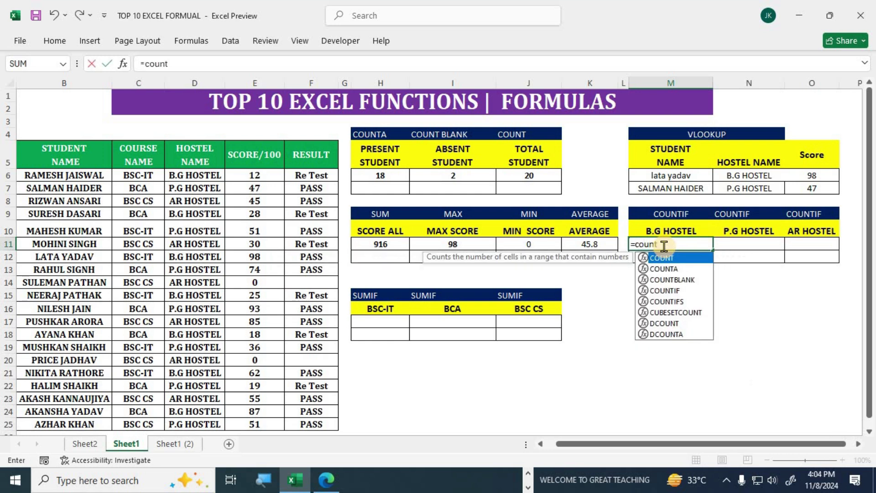
pyautogui.press('Down')
pyautogui.press('Down')
pyautogui.press('Down')
pyautogui.press('Tab')
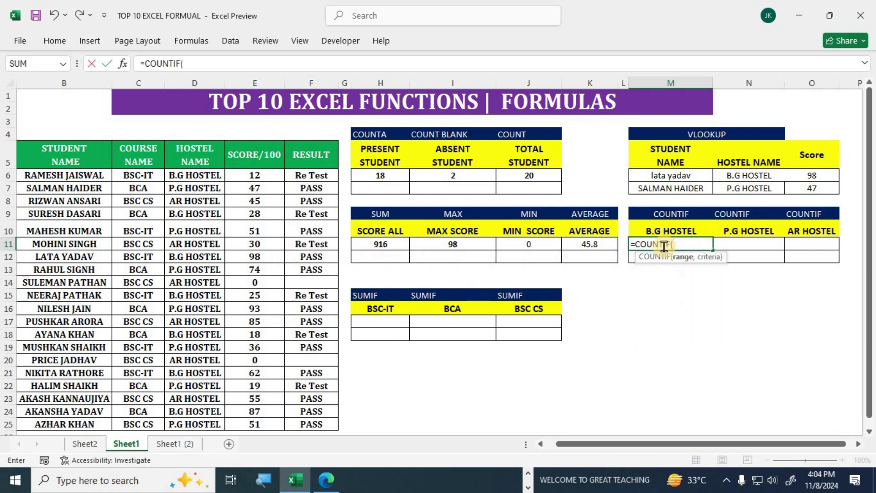
pyautogui.moveTo(191, 178); pyautogui.dragTo(176, 421)
pyautogui.write(',')
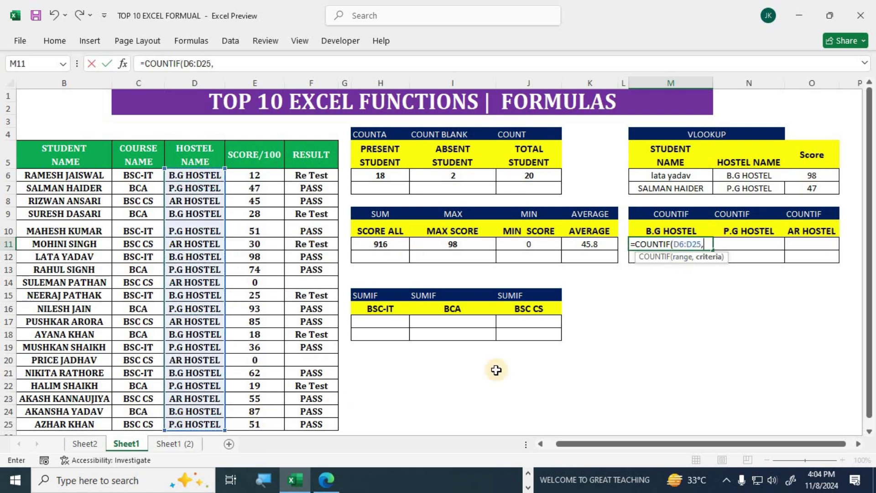
pyautogui.click(660, 231)
pyautogui.write(')')
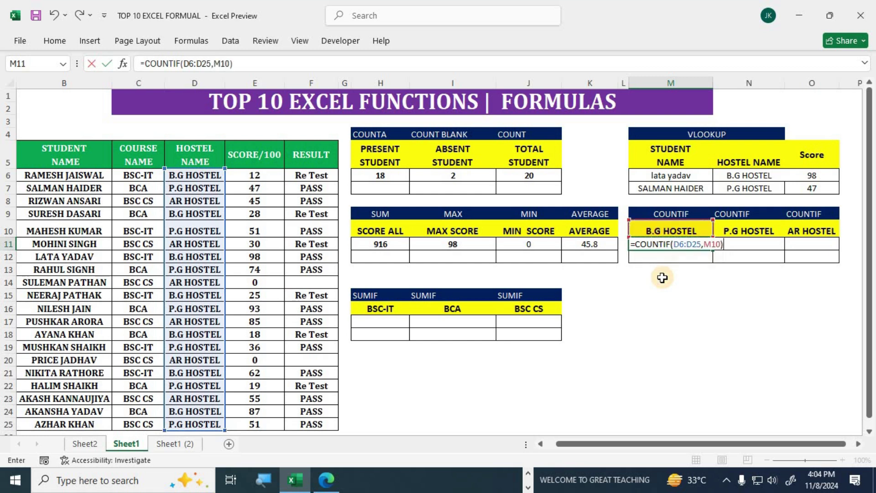
pyautogui.press('Return')
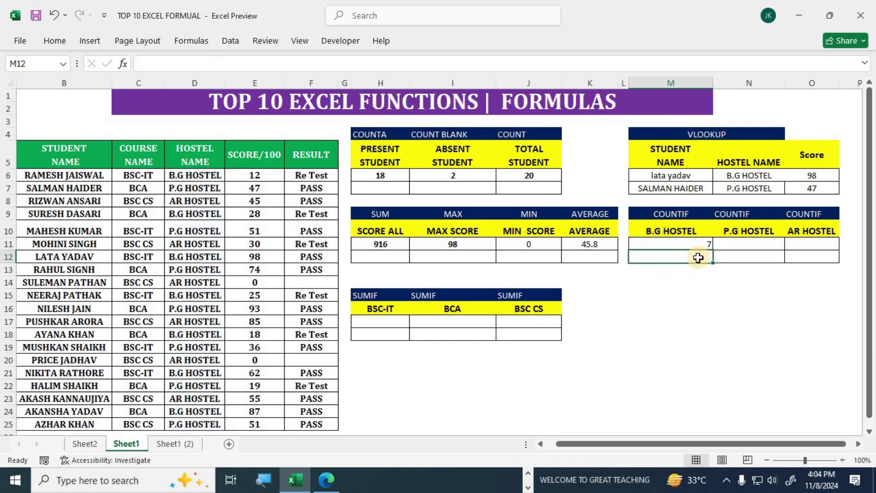
# - Center cells M11:O11 horizontally and enlarge their font size to 14
pyautogui.click(691, 242)
pyautogui.keyDown('shift'); pyautogui.click(800, 251); pyautogui.keyUp('shift')
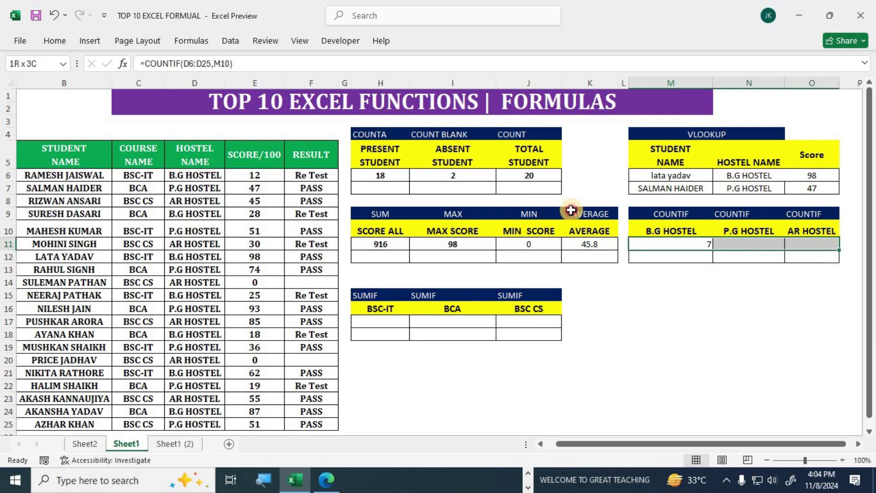
pyautogui.click(67, 45)
pyautogui.click(252, 86)
pyautogui.click(194, 68)
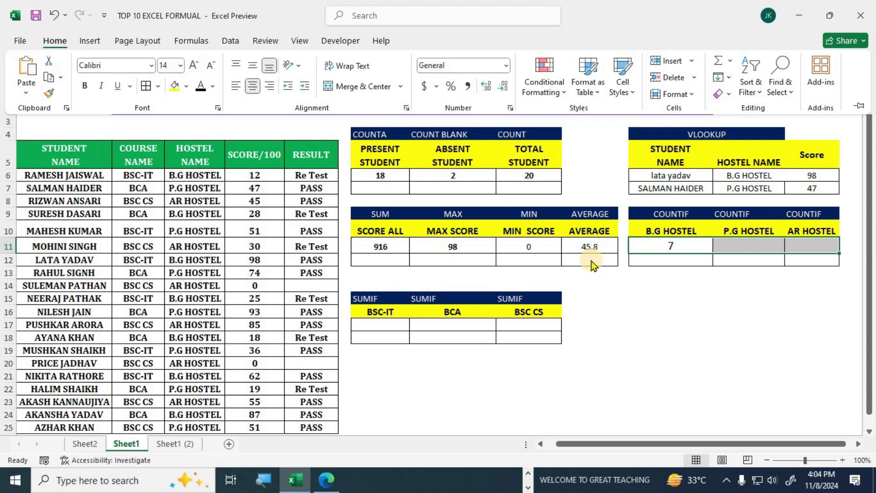
# - Enter =COUNTIF(D6:D25,N10) in N11 to count the students in P.G HOSTEL
pyautogui.click(745, 250)
pyautogui.click(745, 250)
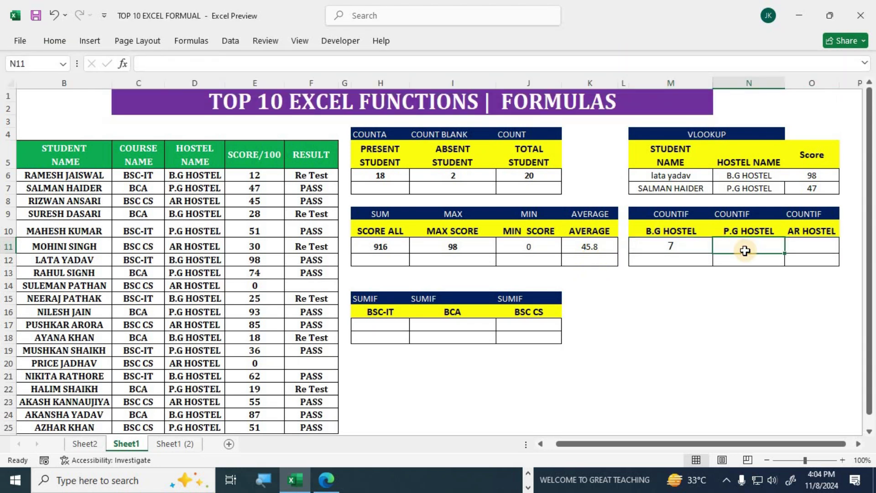
pyautogui.write('=count')
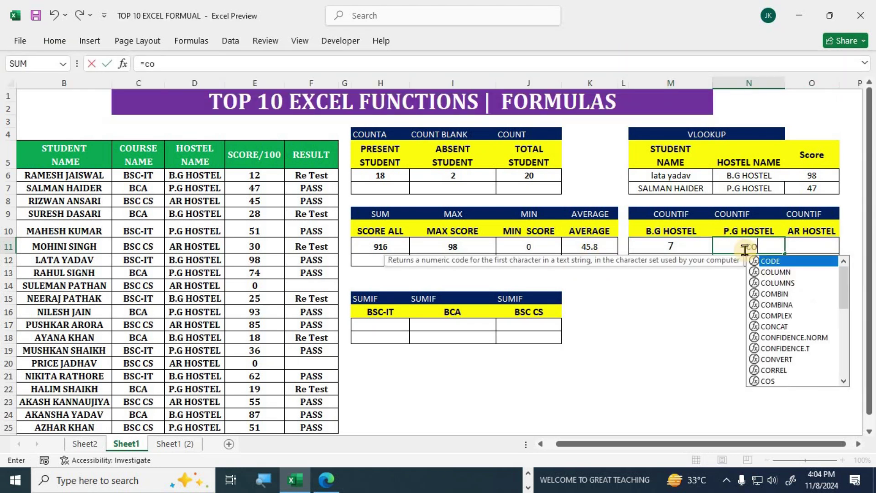
pyautogui.press('Down')
pyautogui.press('Down')
pyautogui.press('Down')
pyautogui.press('Tab')
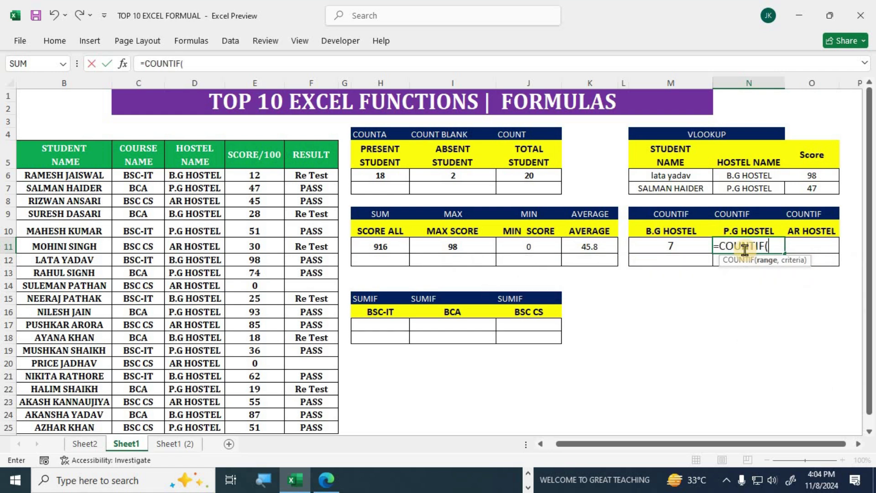
pyautogui.moveTo(177, 171); pyautogui.dragTo(176, 424)
pyautogui.write(',')
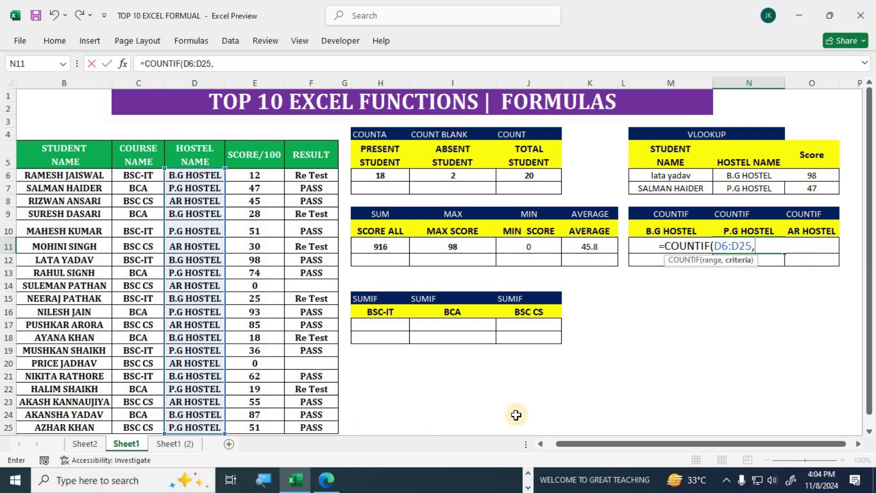
pyautogui.click(744, 232)
pyautogui.write(')')
pyautogui.press('Return')
# - Enter =COUNTIF(D6:D25,O10) in O11 to count the students in AR HOSTEL
pyautogui.press('Up')
pyautogui.press('Right')
pyautogui.write('=')
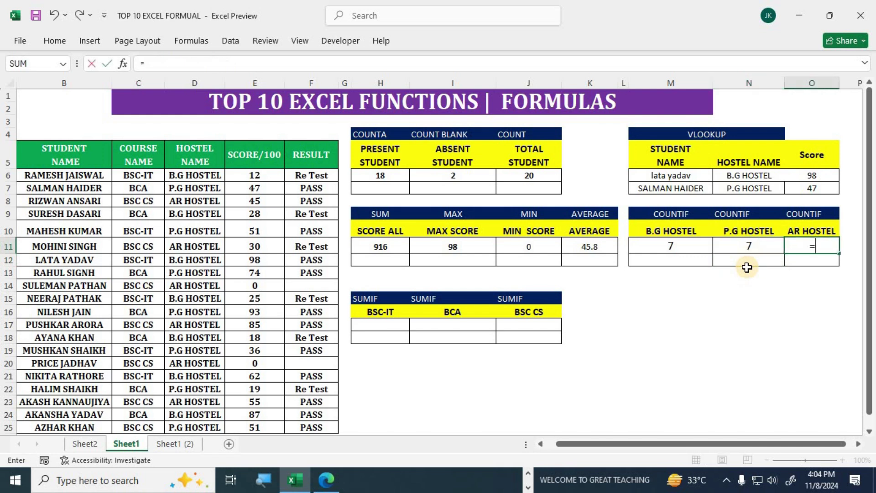
pyautogui.write('count')
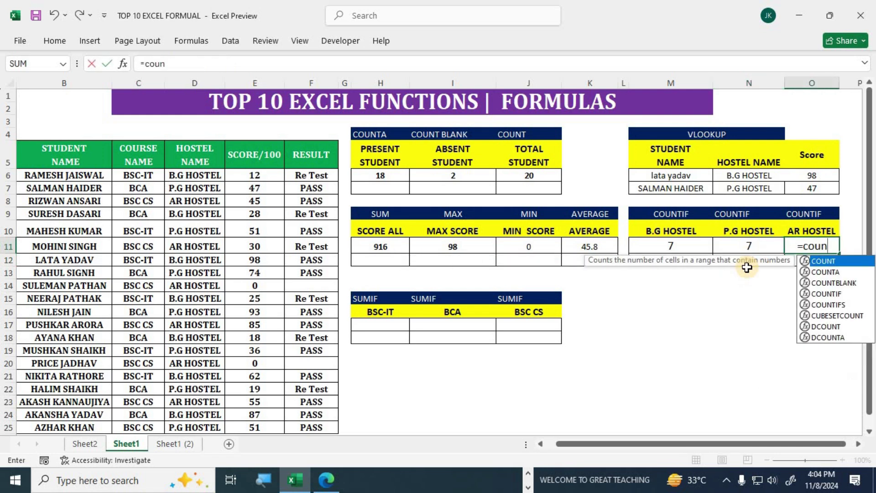
pyautogui.press('Down')
pyautogui.press('Down')
pyautogui.press('Down')
pyautogui.press('Tab')
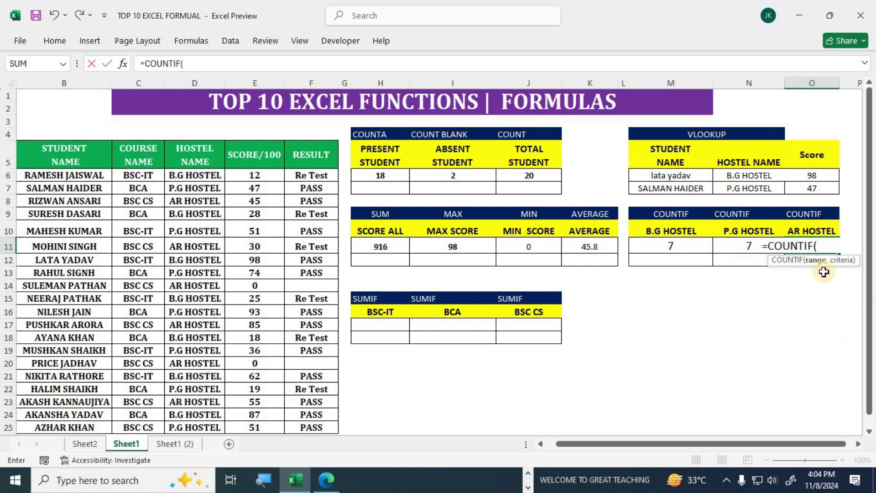
pyautogui.moveTo(196, 177); pyautogui.dragTo(174, 421)
pyautogui.write(',')
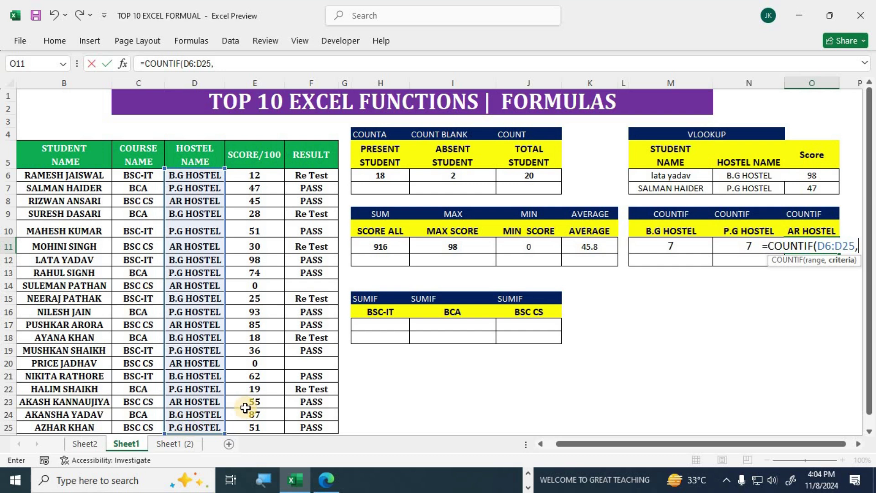
pyautogui.click(814, 230)
pyautogui.press('Return')
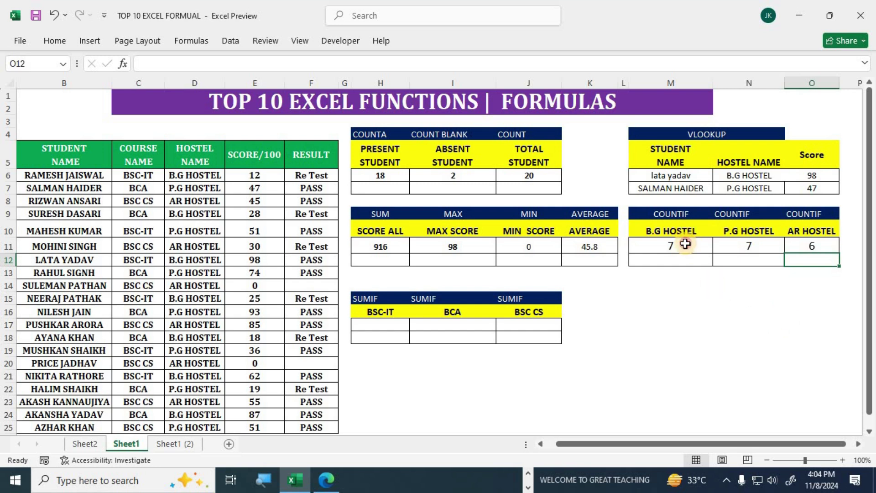
# - Review the hostel counts in M11:O11 against their headings and check the COUNTIF formula in each cell
pyautogui.moveTo(684, 231); pyautogui.dragTo(685, 247)
pyautogui.moveTo(753, 231); pyautogui.dragTo(764, 244)
pyautogui.moveTo(812, 231); pyautogui.dragTo(816, 242)
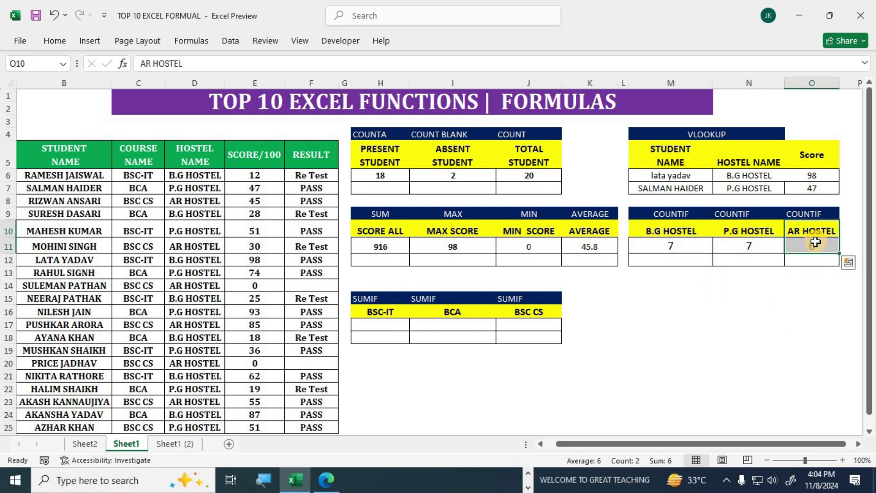
pyautogui.click(679, 246)
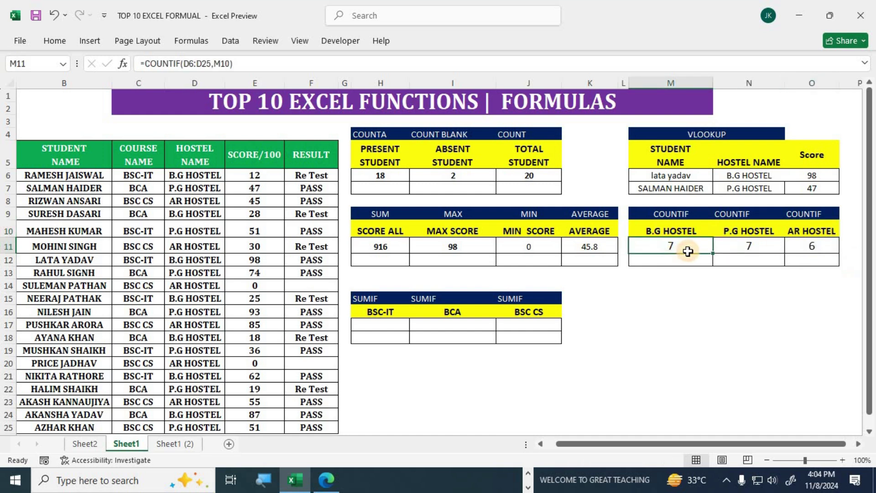
pyautogui.click(729, 245)
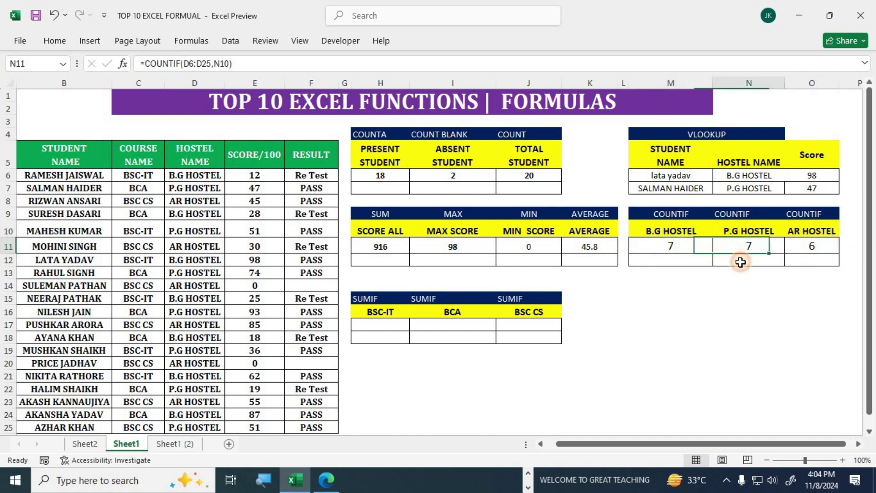
pyautogui.click(800, 250)
# - Switch to the PDF to read question 10 on calculating marks by course or degree, and return to the workbook
pyautogui.hotkey('alt', 'Tab')
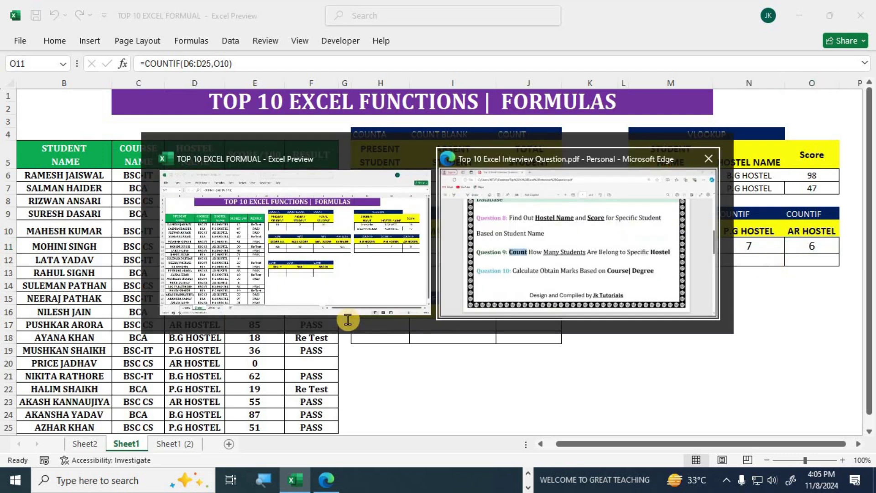
pyautogui.scroll(-1, 326, 319)
pyautogui.moveTo(236, 262); pyautogui.dragTo(420, 302)
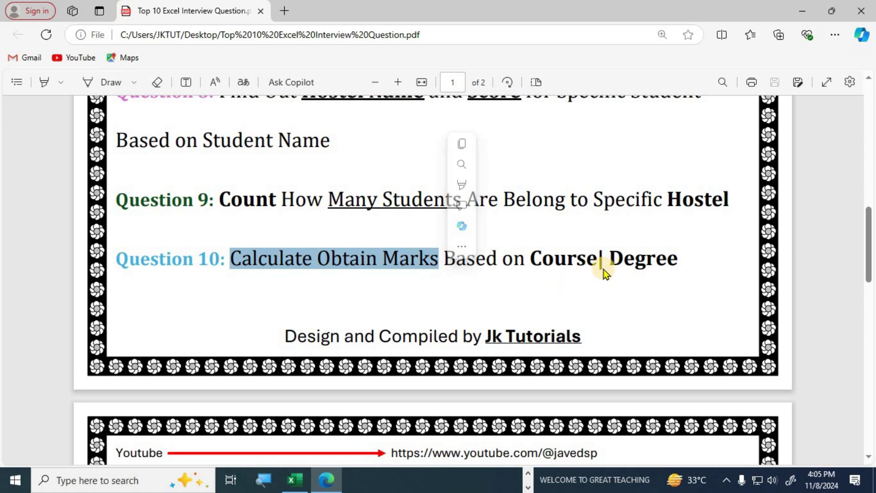
pyautogui.hotkey('alt', 'Tab')
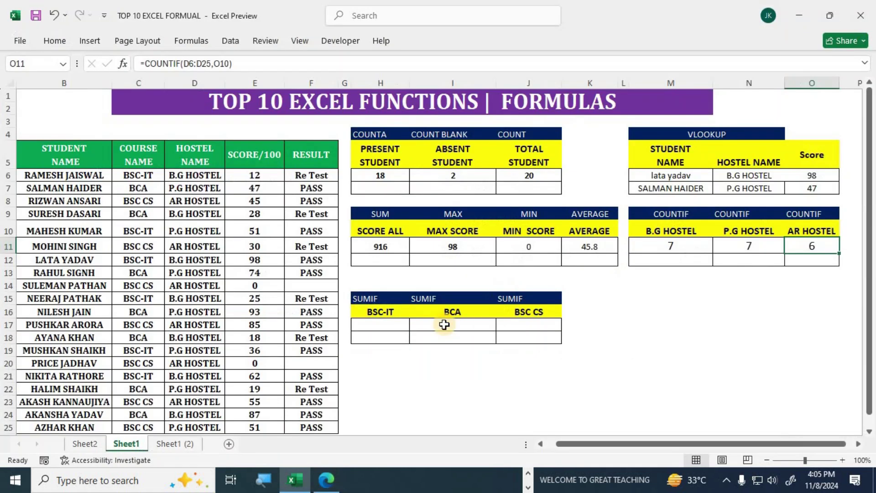
# - Examine the BSC-IT column of the SUMIF table and the course and score columns that supply its data
pyautogui.click(388, 325)
pyautogui.click(389, 312)
pyautogui.click(390, 325)
pyautogui.moveTo(254, 175); pyautogui.dragTo(255, 413)
pyautogui.moveTo(131, 175); pyautogui.dragTo(255, 176)
pyautogui.moveTo(396, 326); pyautogui.dragTo(401, 339)
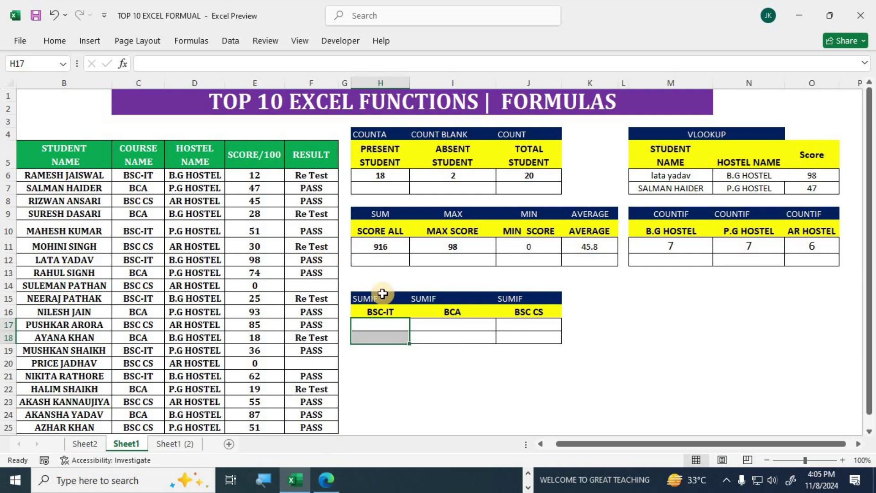
# - Enter =SUMIF(C6:C25,H16,E6:E25) in H17 to total the BSC-IT scores
pyautogui.click(378, 327)
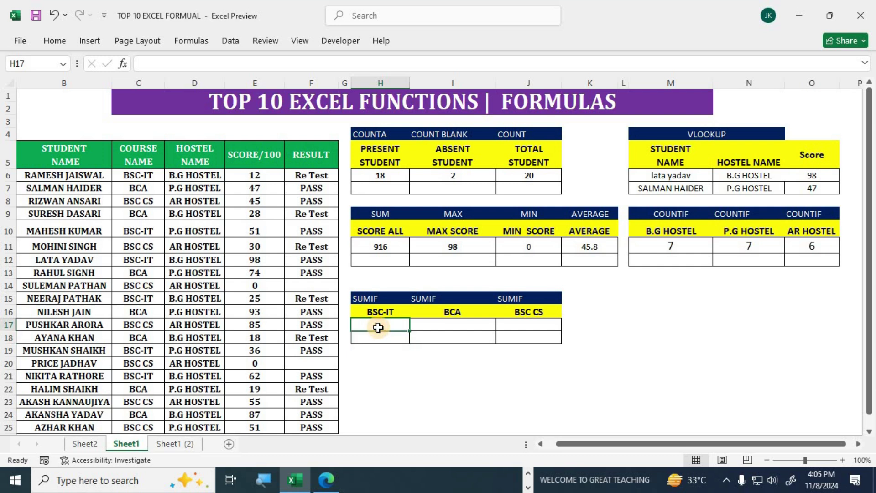
pyautogui.write('=sumif')
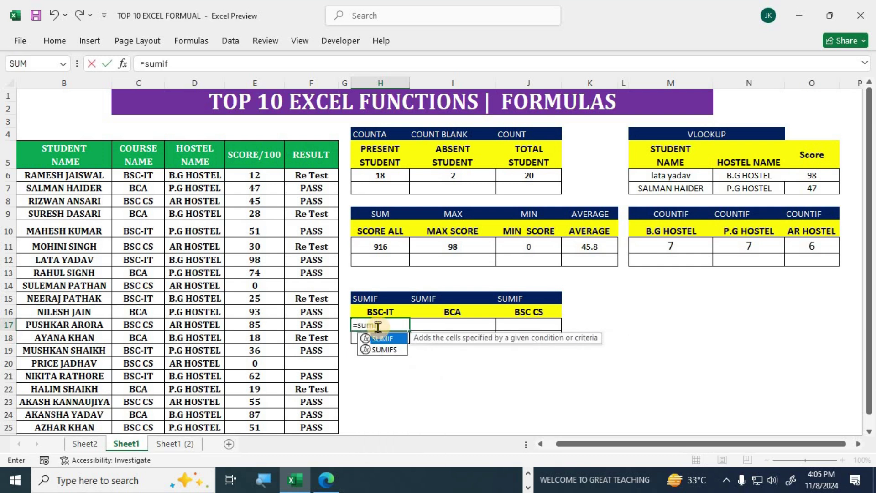
pyautogui.press('Tab')
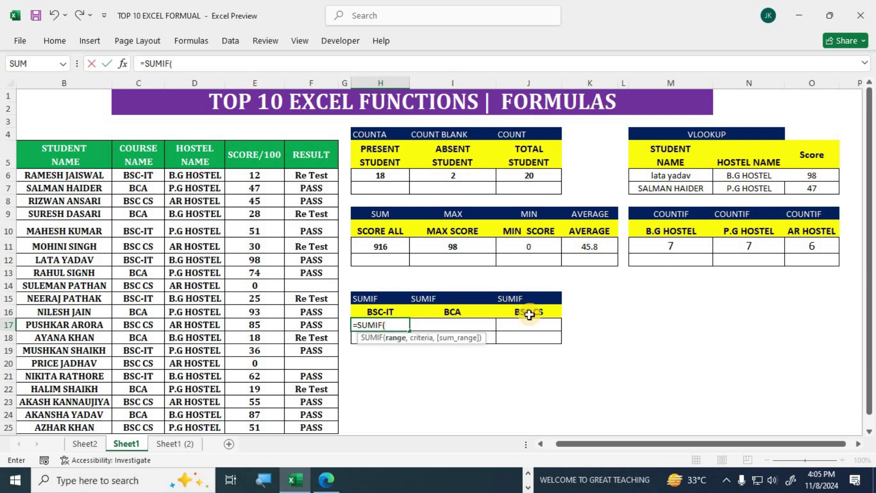
pyautogui.moveTo(140, 175); pyautogui.dragTo(141, 434)
pyautogui.write(',')
pyautogui.click(383, 314)
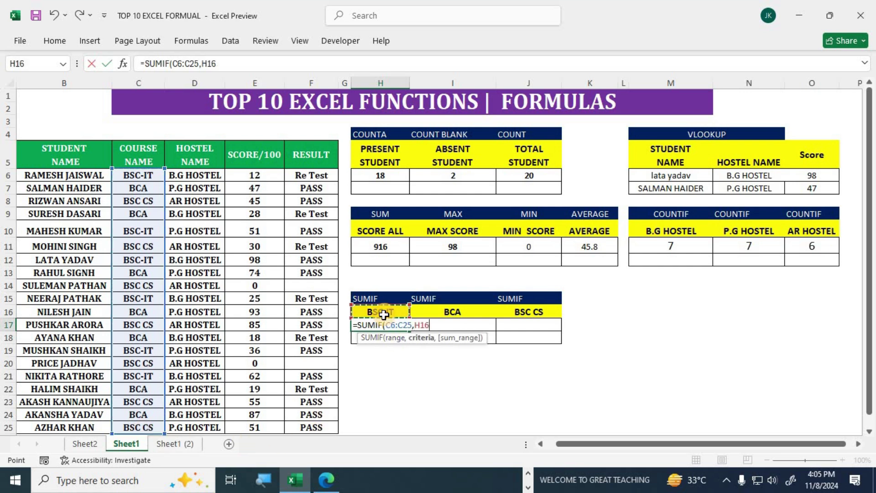
pyautogui.write(',')
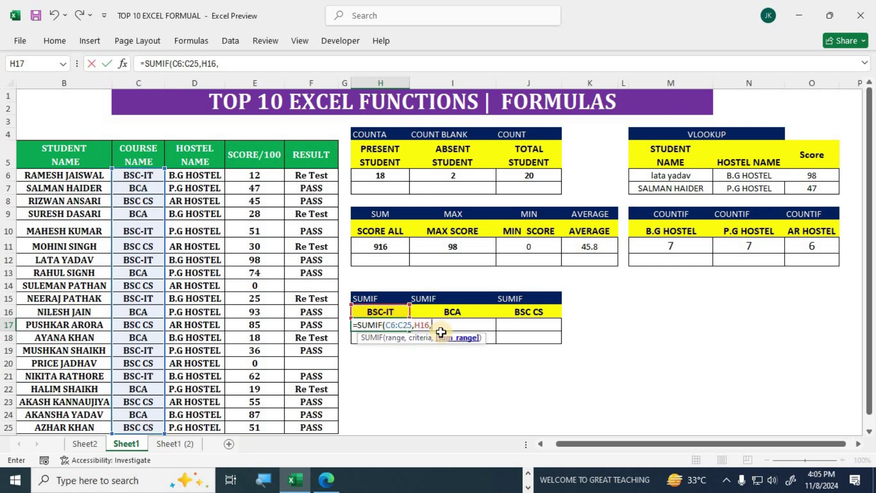
pyautogui.moveTo(256, 176); pyautogui.dragTo(258, 425)
pyautogui.write(')')
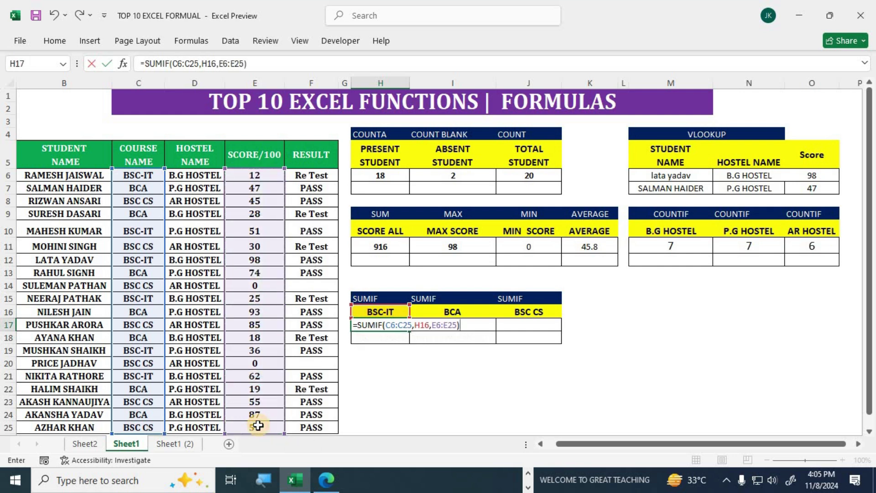
pyautogui.press('Return')
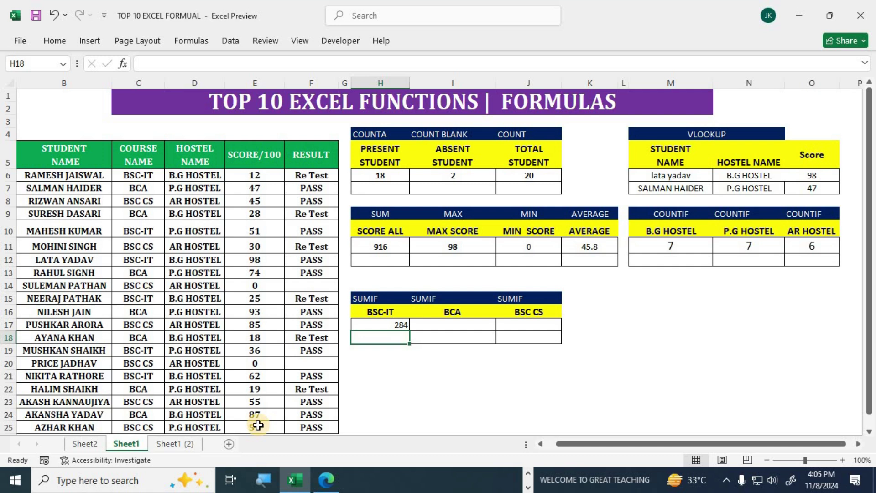
# - Center the BSC-IT total in H17 horizontally
pyautogui.press('Up')
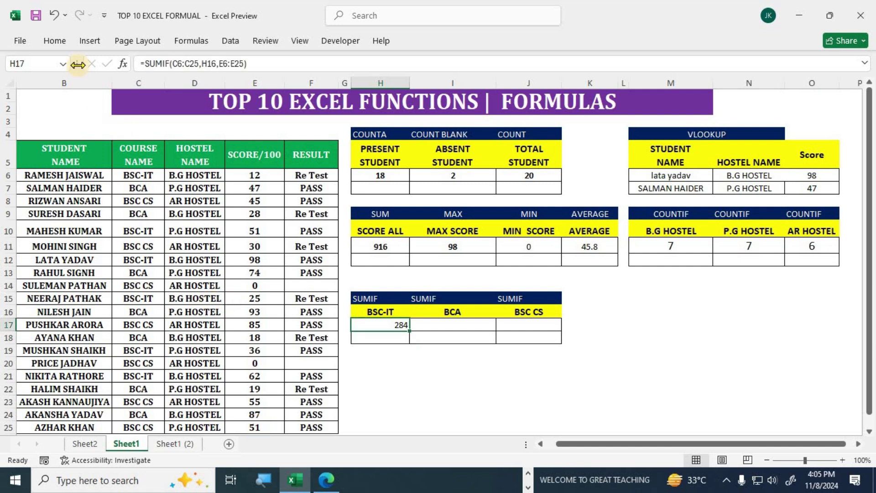
pyautogui.click(55, 40)
pyautogui.click(252, 86)
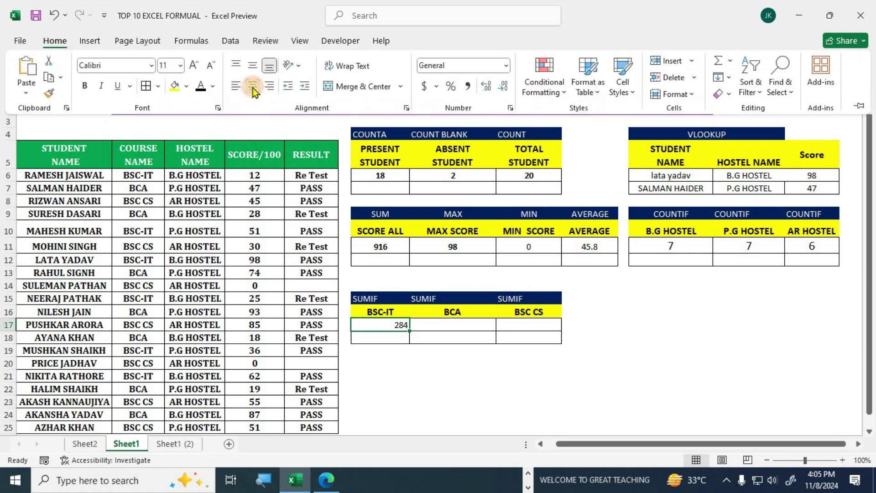
# - Enter =SUMIF(C6:C25,I16,E6:E25) in I17 to total the BCA scores
pyautogui.click(450, 329)
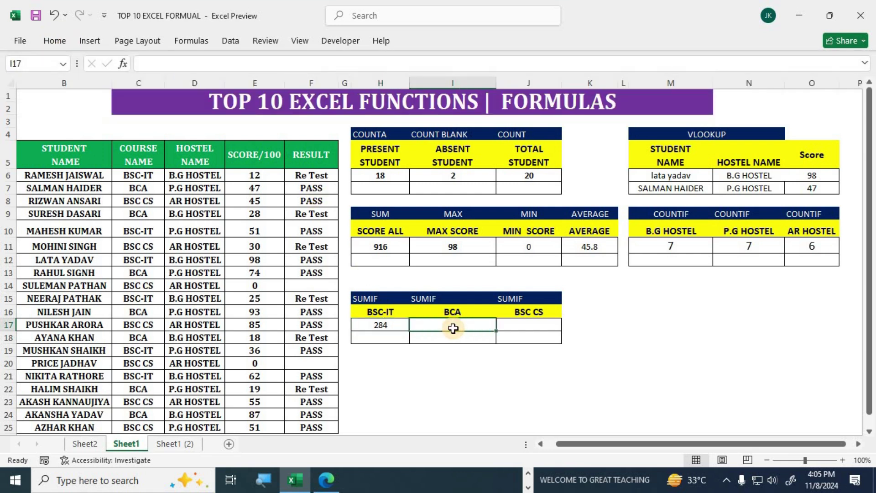
pyautogui.write('=sumif')
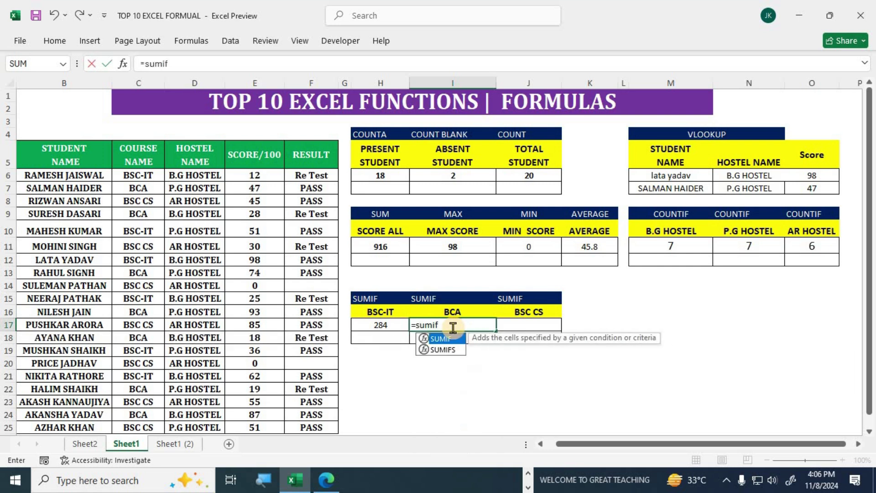
pyautogui.press('Tab')
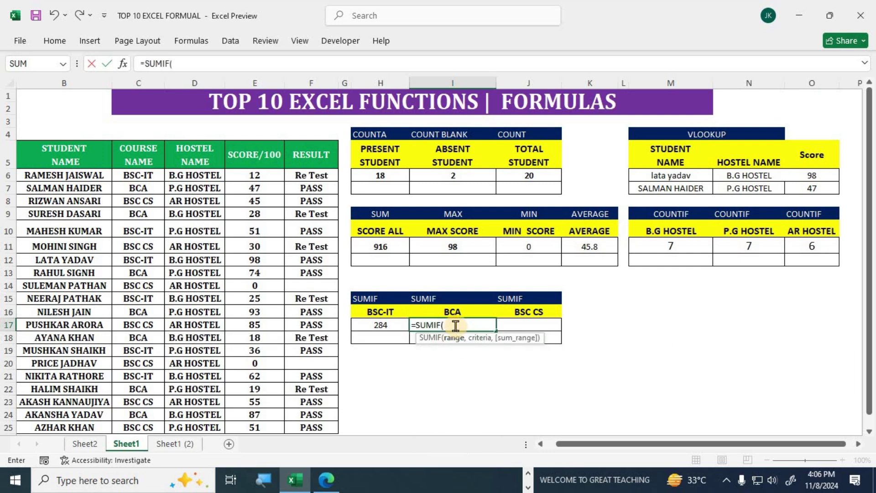
pyautogui.moveTo(137, 176); pyautogui.dragTo(134, 431)
pyautogui.write(',')
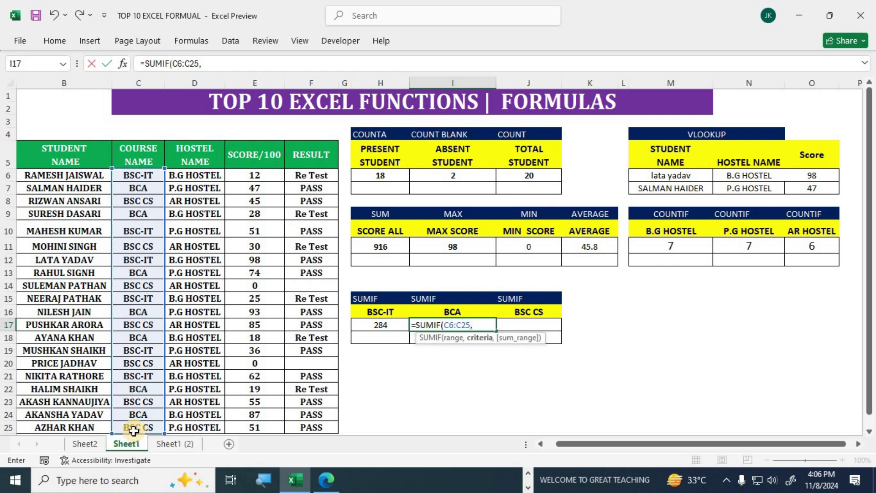
pyautogui.click(455, 312)
pyautogui.write(',')
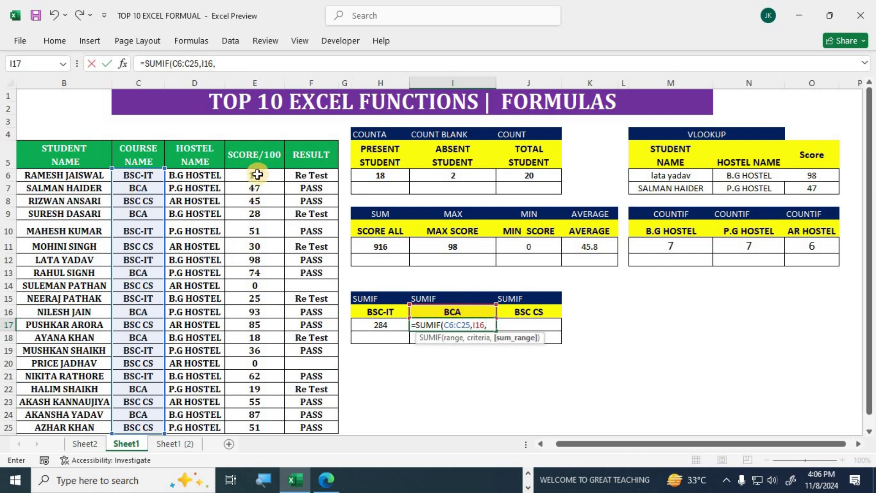
pyautogui.moveTo(255, 155); pyautogui.dragTo(265, 316)
pyautogui.moveTo(254, 175); pyautogui.dragTo(251, 423)
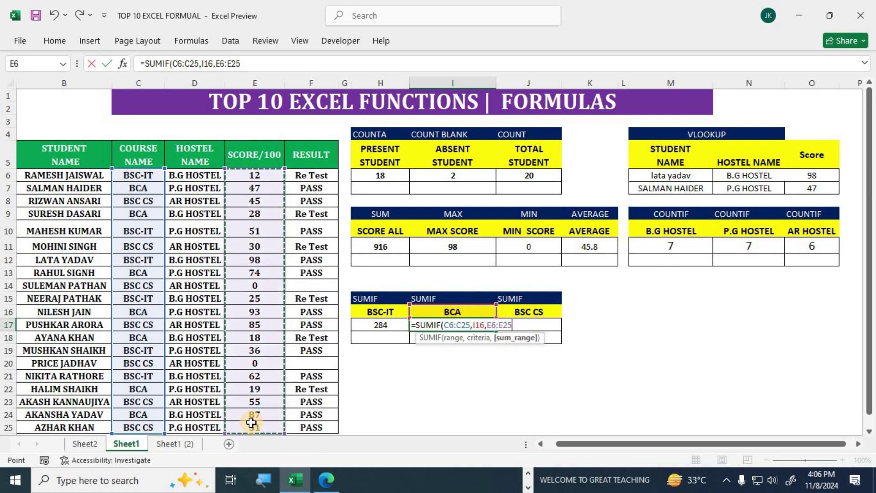
pyautogui.press('Return')
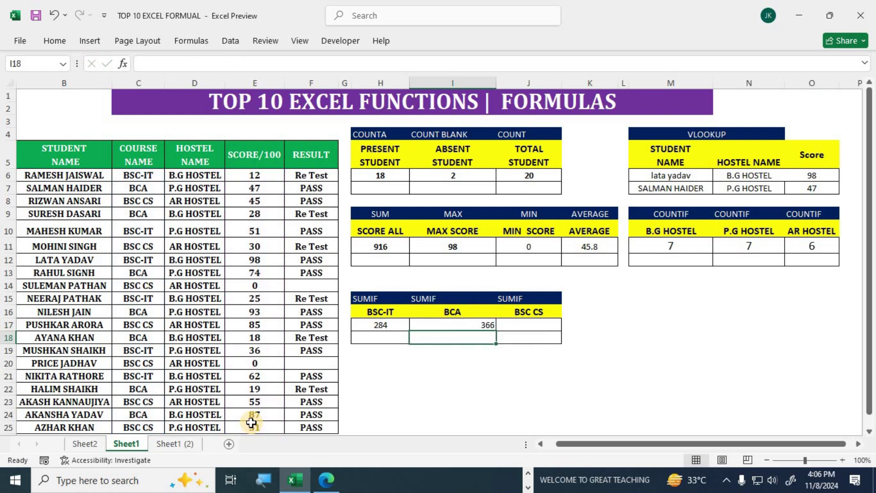
# - Make the SUMIF result cells H17:J17 bold
pyautogui.moveTo(381, 324); pyautogui.dragTo(524, 325)
pyautogui.click(54, 41)
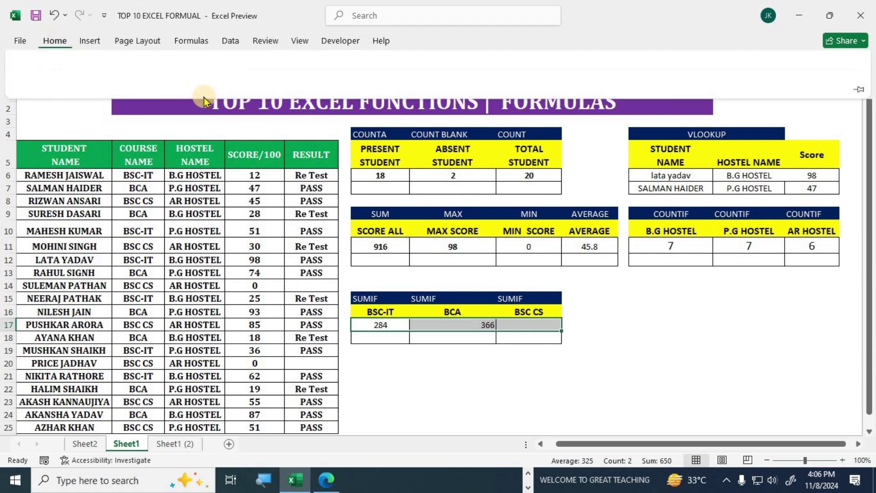
pyautogui.click(93, 90)
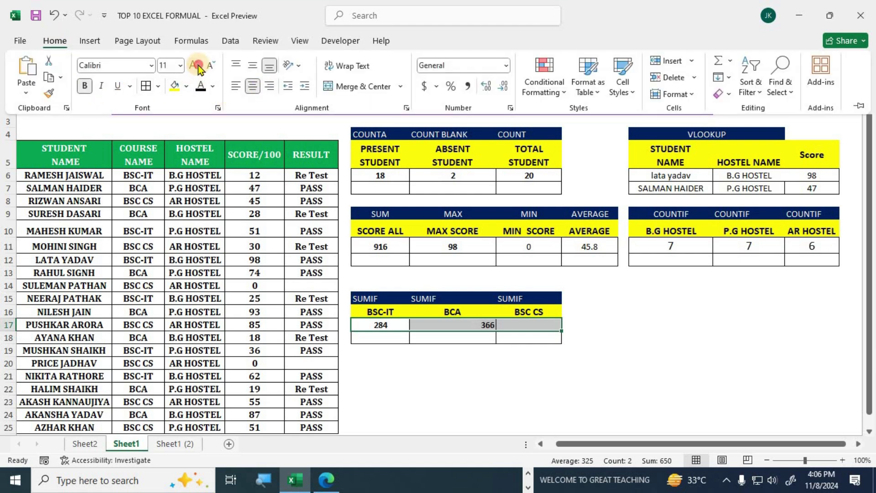
# - Enter =SUMIF(C6:C25,J16,E6:E26) in J17 to total the BSC CS scores
pyautogui.click(523, 325)
pyautogui.click(524, 325)
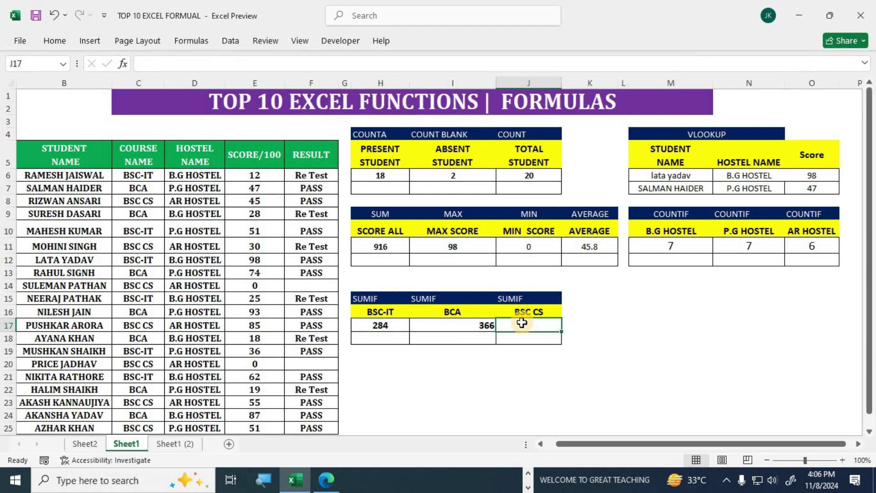
pyautogui.write('=sumif')
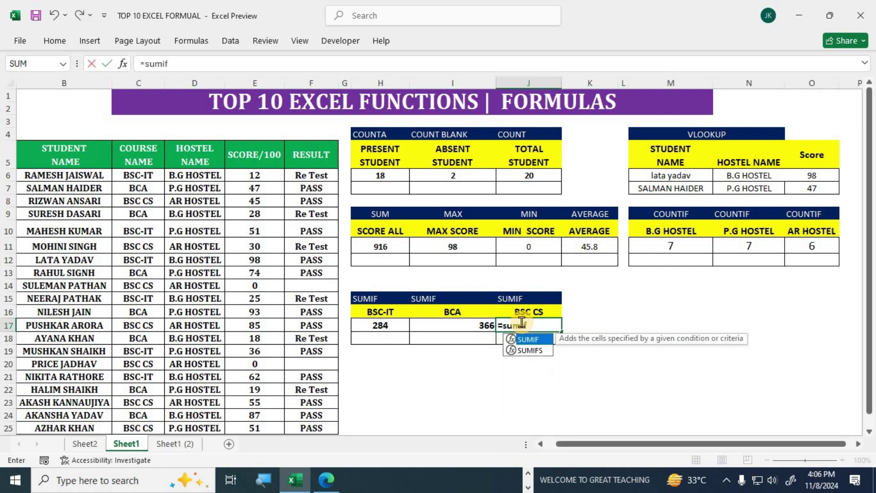
pyautogui.press('Tab')
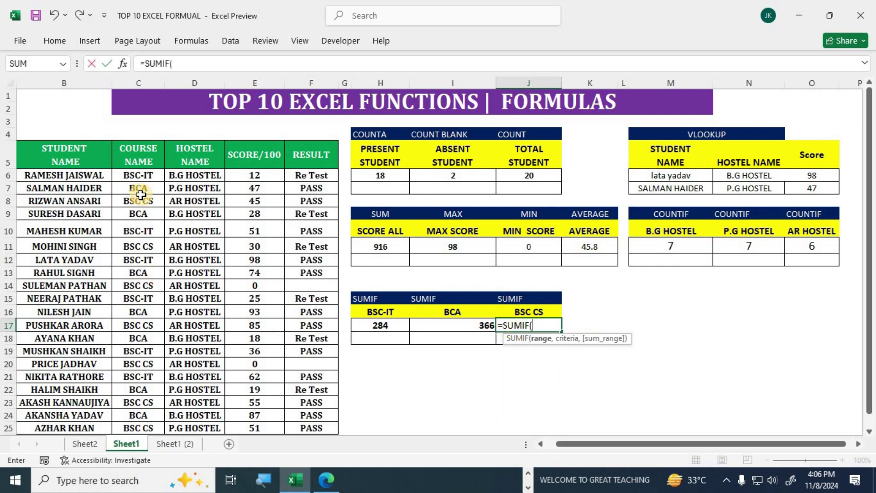
pyautogui.moveTo(143, 171); pyautogui.dragTo(148, 424)
pyautogui.write(',')
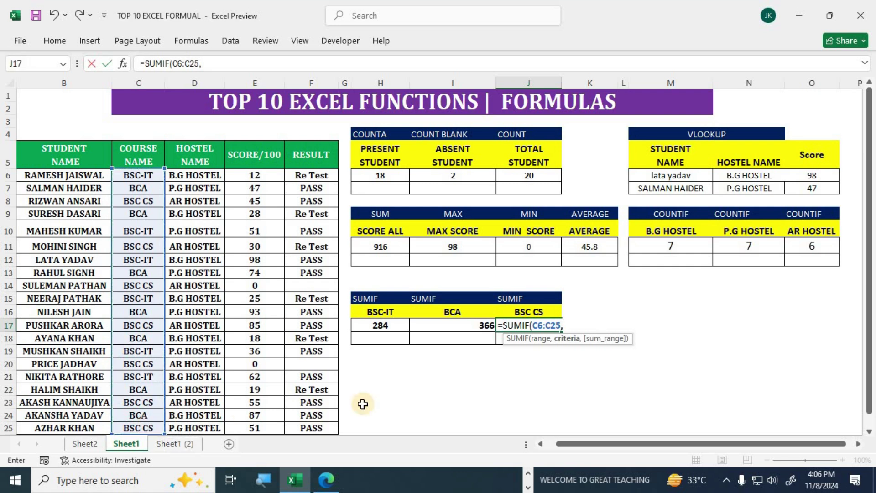
pyautogui.click(523, 313)
pyautogui.write(',')
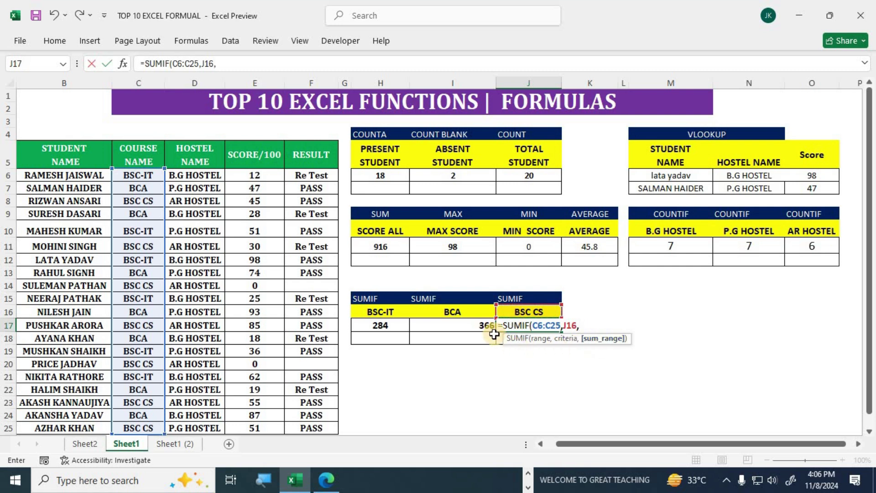
pyautogui.moveTo(260, 177); pyautogui.dragTo(244, 432)
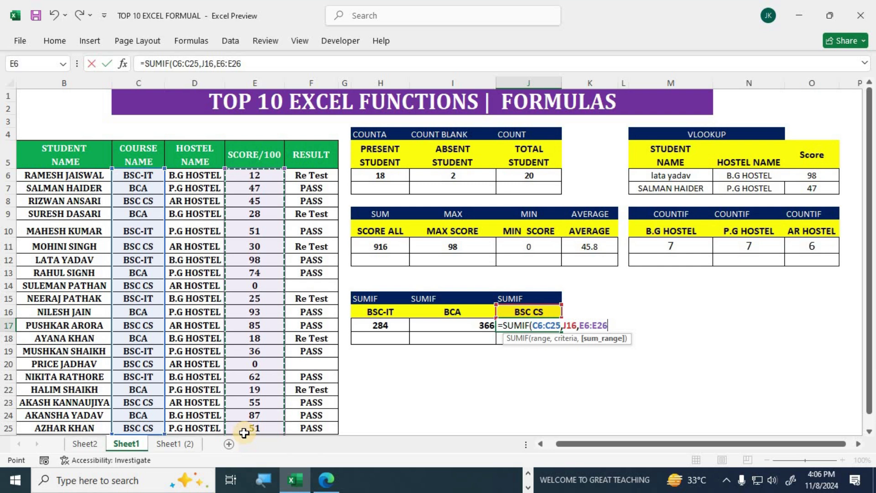
pyautogui.press('Return')
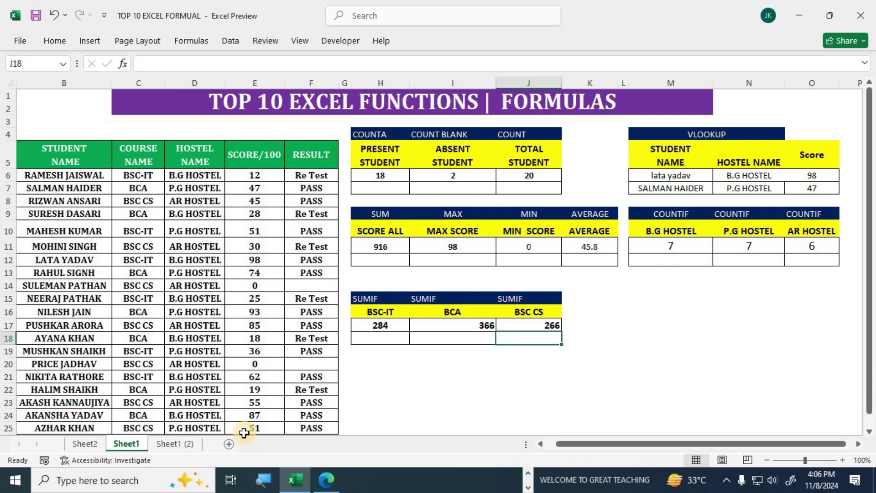
# - Switch to the PDF to read the question on creating a drop-down list, and return to the workbook
pyautogui.hotkey('alt', 'Tab')
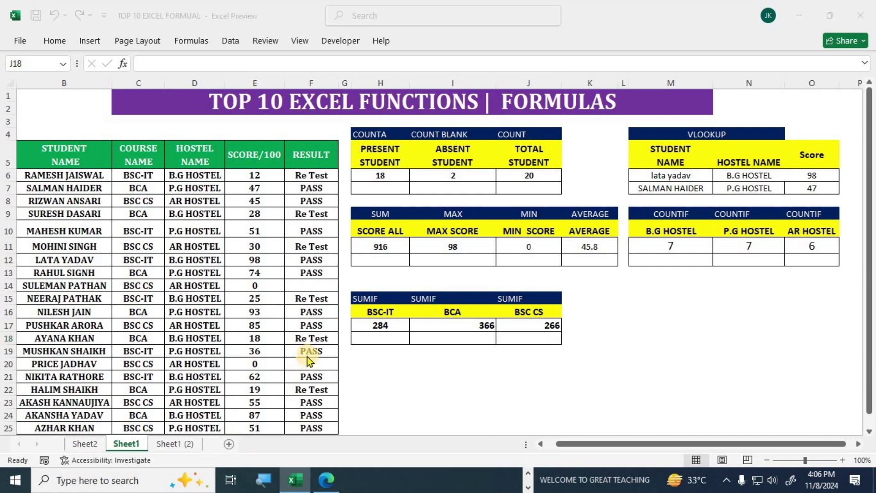
pyautogui.scroll(-5, 294, 278)
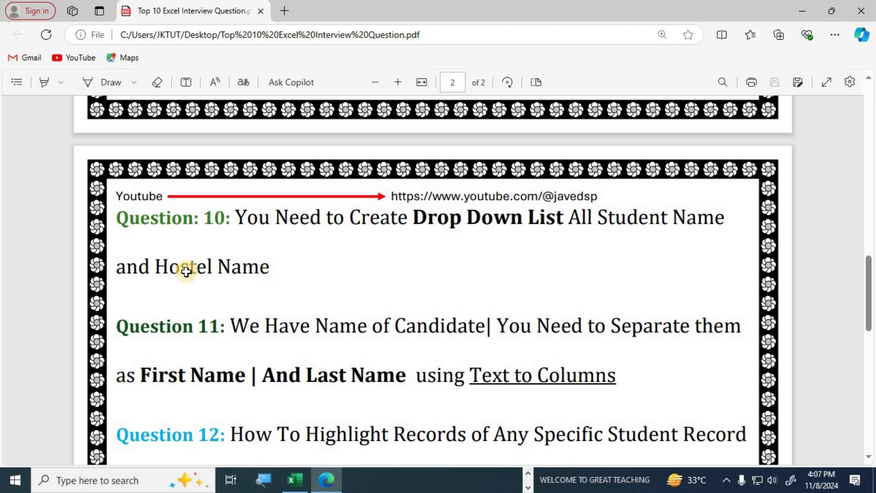
pyautogui.hotkey('alt', 'Tab')
# - Examine the student name and hostel name columns that the drop-down list question refers to
pyautogui.moveTo(40, 175); pyautogui.dragTo(63, 409)
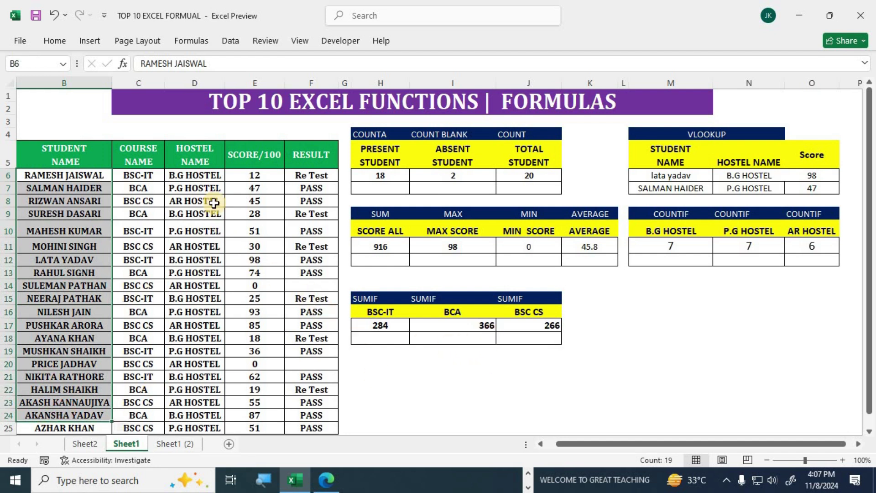
pyautogui.moveTo(204, 176); pyautogui.dragTo(194, 259)
pyautogui.moveTo(198, 336); pyautogui.dragTo(197, 337)
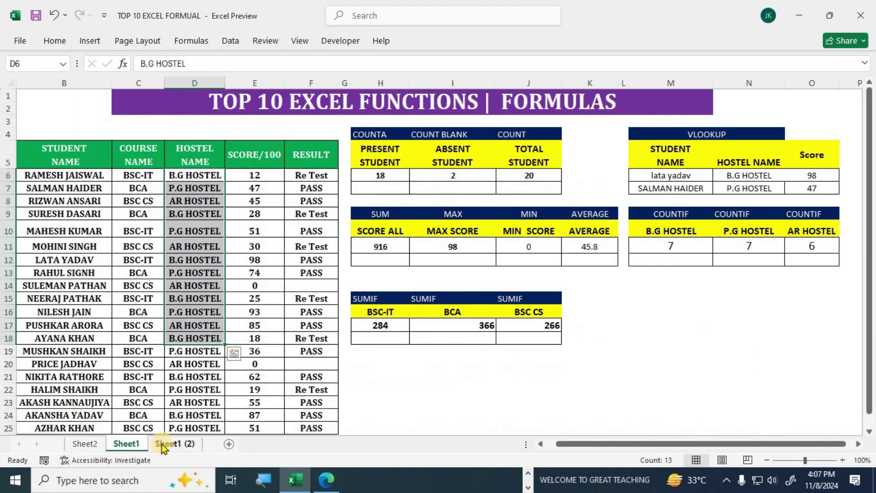
# - On Sheet1 (2), apply List data validation to cell H6 with the student names =$B$6:$B$25 as the source
pyautogui.click(163, 445)
pyautogui.click(458, 186)
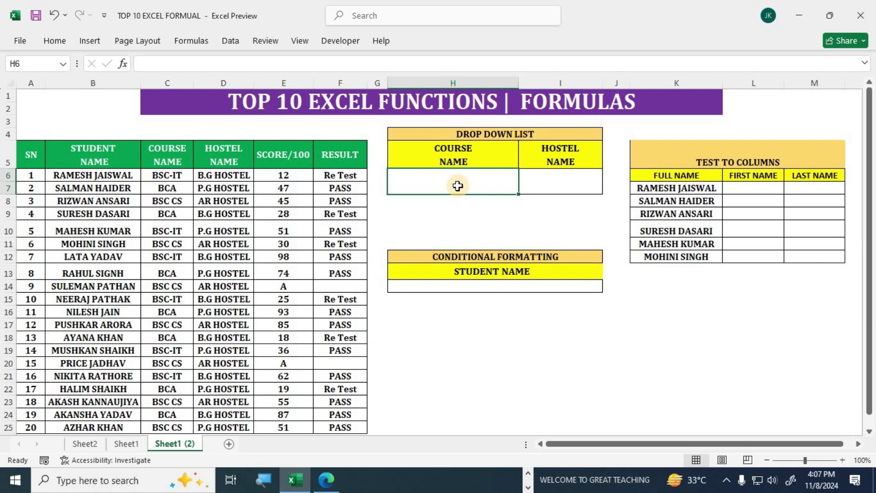
pyautogui.click(230, 42)
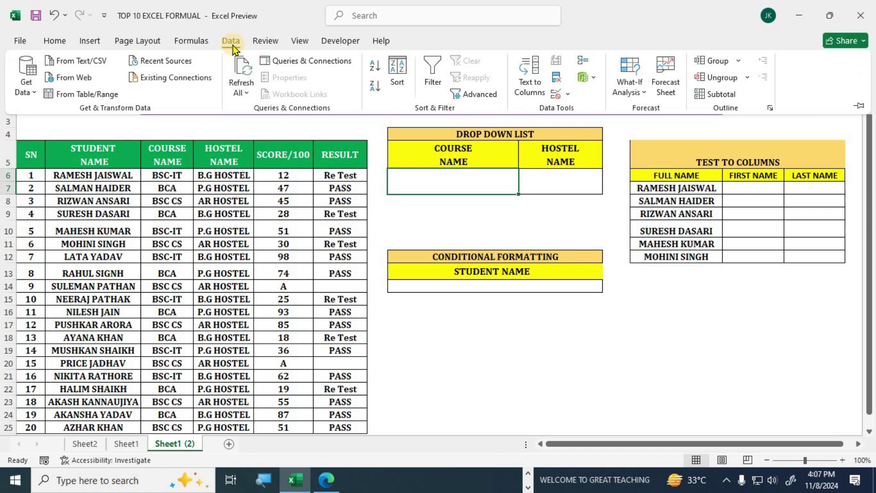
pyautogui.click(568, 94)
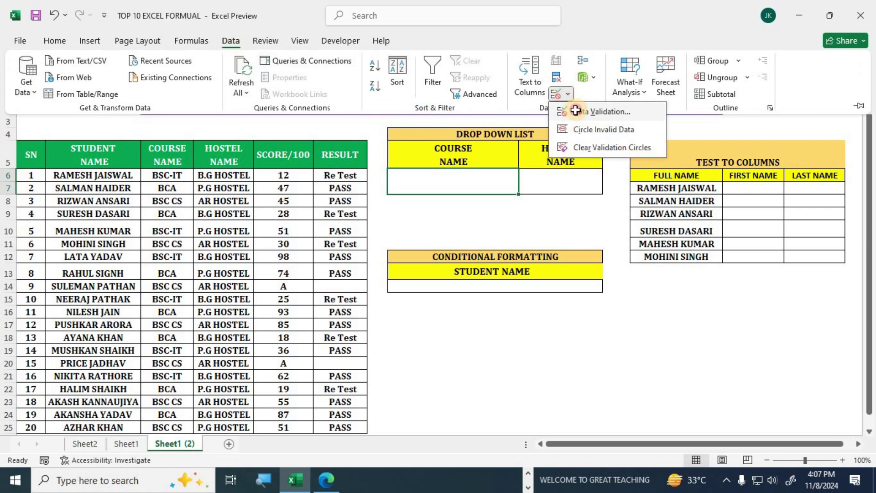
pyautogui.click(576, 111)
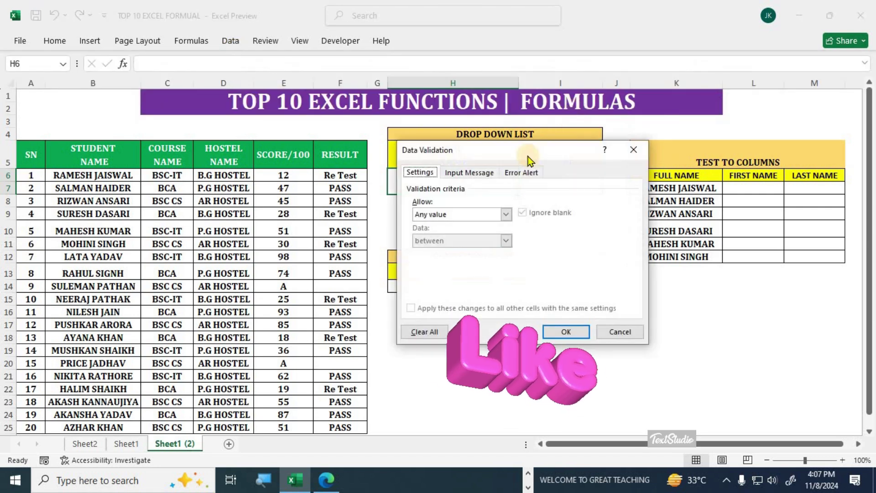
pyautogui.click(441, 217)
pyautogui.click(439, 253)
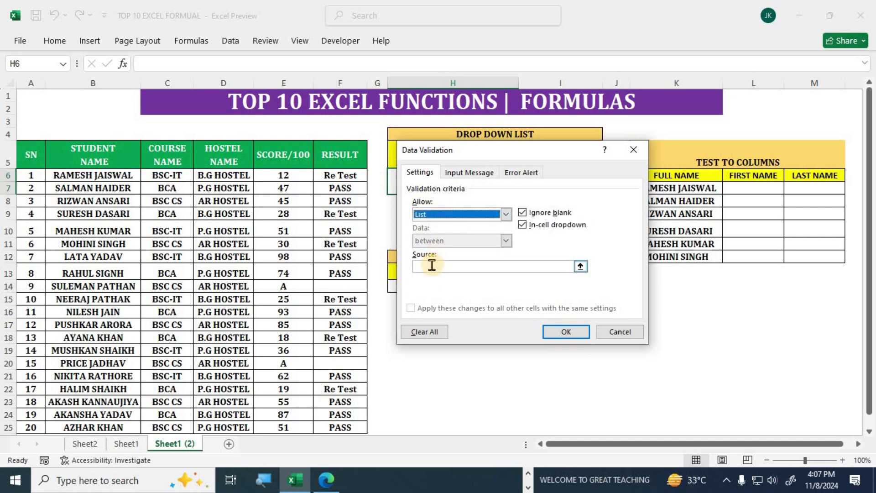
pyautogui.click(429, 266)
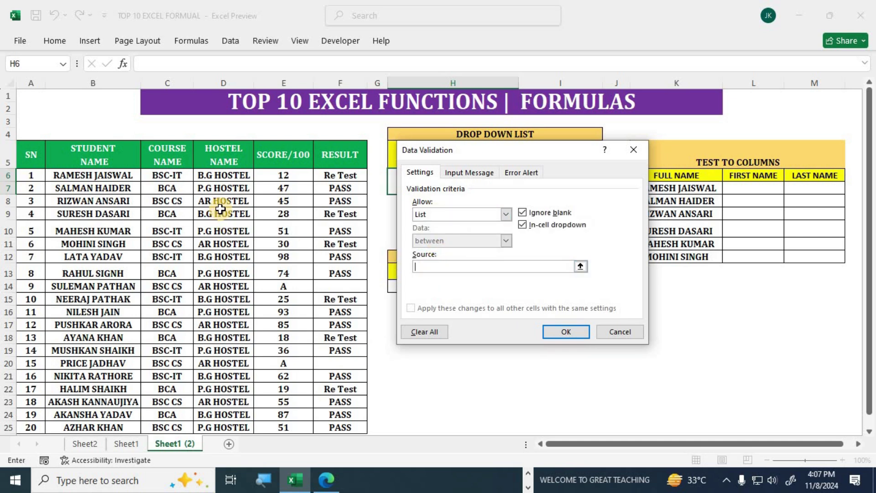
pyautogui.moveTo(98, 174); pyautogui.dragTo(94, 429)
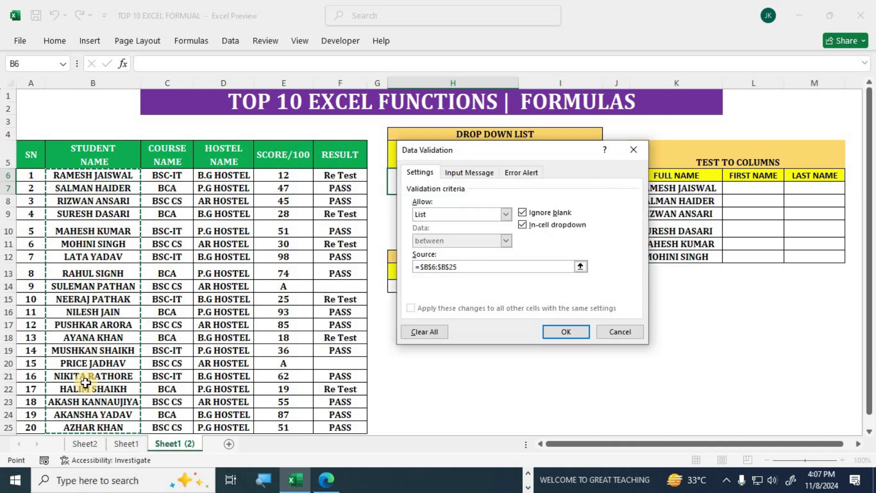
pyautogui.click(559, 332)
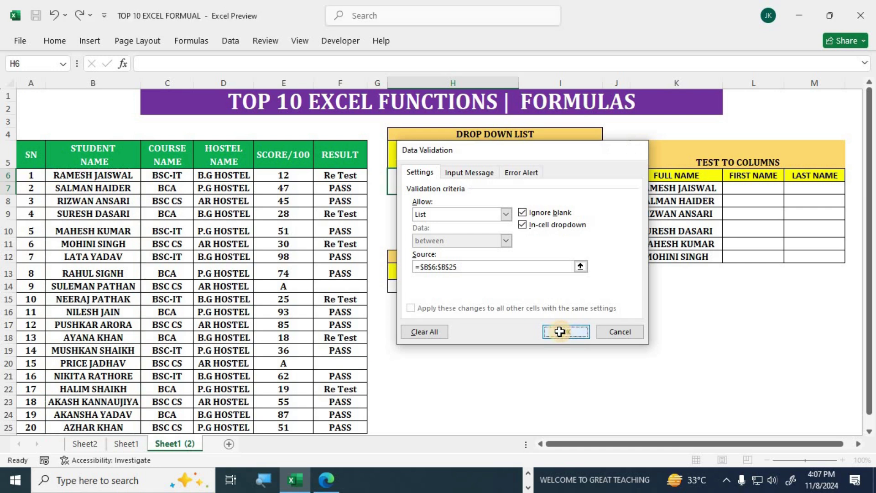
# - Test the drop-down list in H6 by choosing the student with SN 5, and replace that choice with SN 16
pyautogui.click(525, 176)
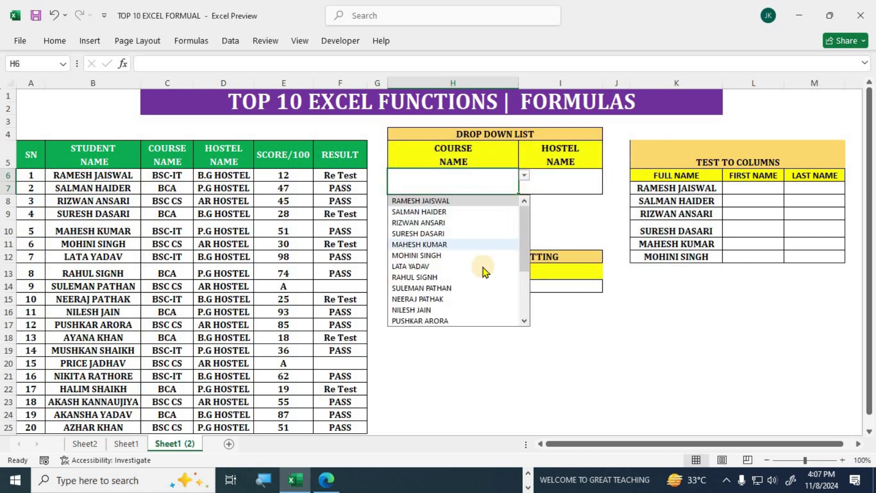
pyautogui.click(478, 247)
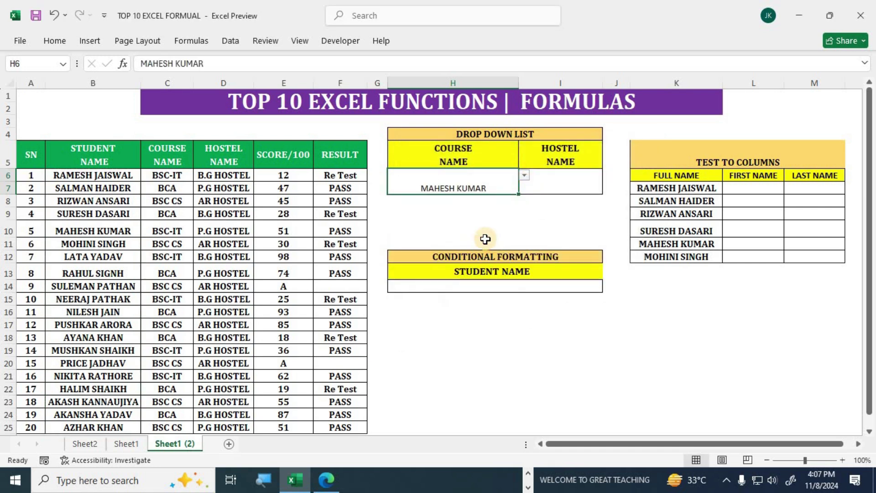
pyautogui.click(524, 176)
pyautogui.moveTo(522, 228); pyautogui.dragTo(520, 287)
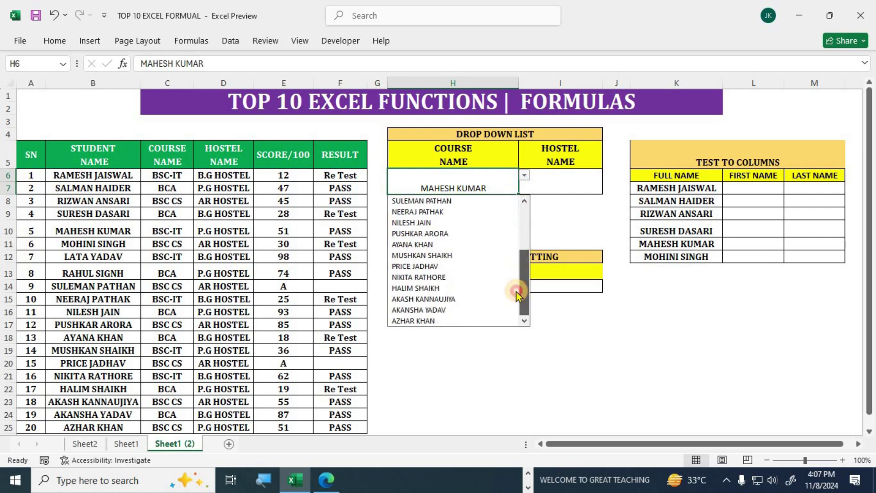
pyautogui.click(404, 278)
# - Widen column I slightly and apply List data validation to I6 with the hostel names in D6:D8 as the source
pyautogui.click(550, 189)
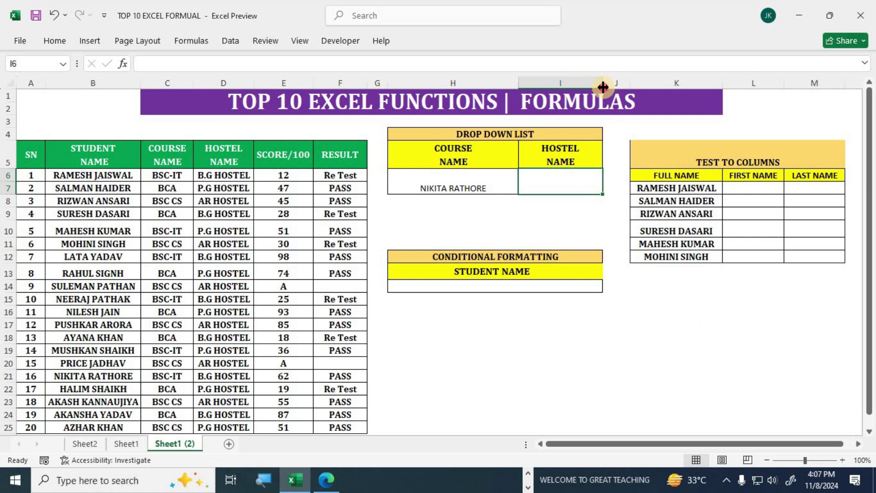
pyautogui.moveTo(602, 87); pyautogui.dragTo(612, 86)
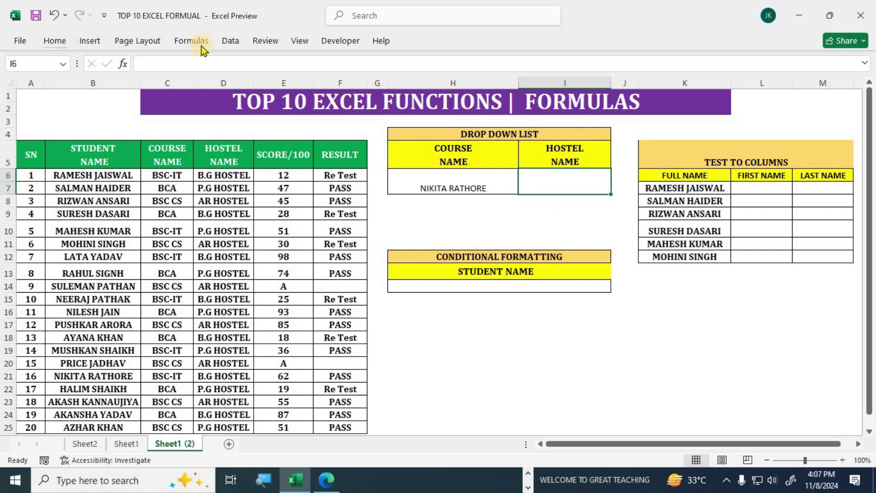
pyautogui.click(231, 41)
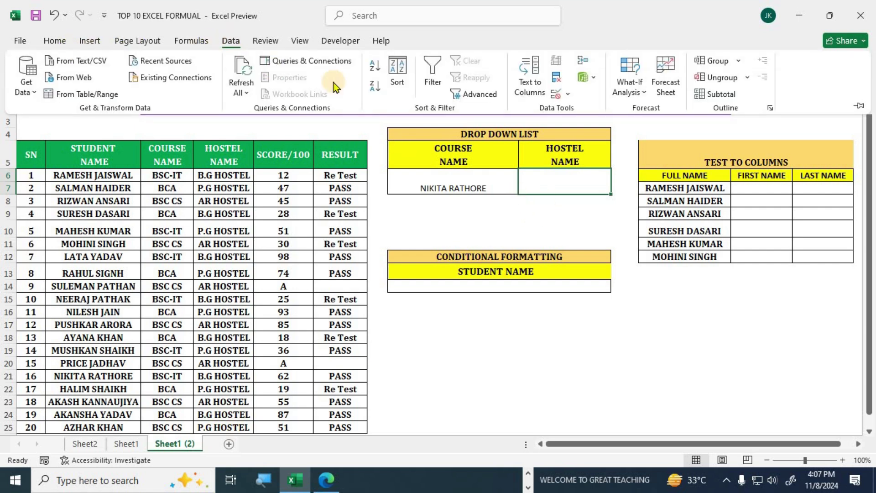
pyautogui.click(558, 95)
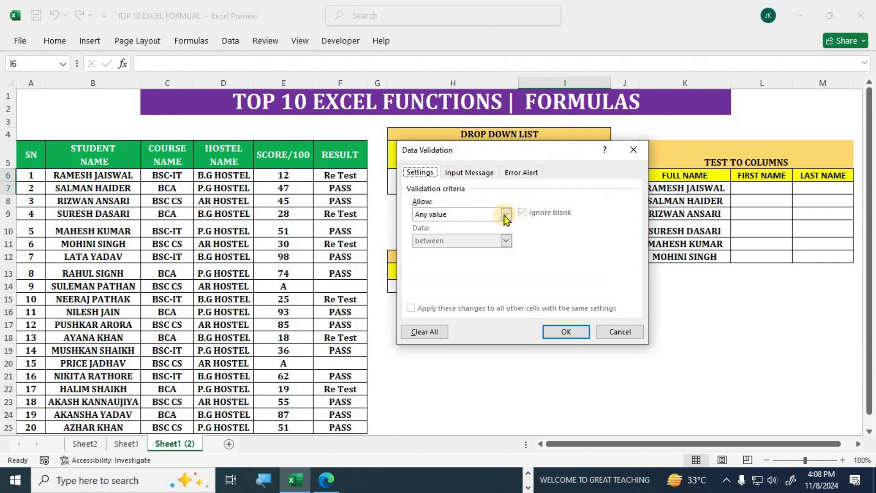
pyautogui.click(506, 214)
pyautogui.click(440, 251)
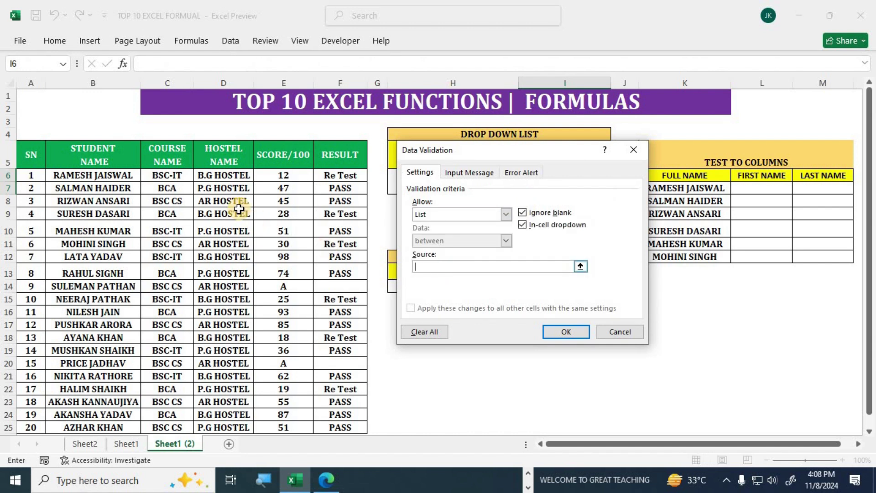
pyautogui.moveTo(224, 176); pyautogui.dragTo(226, 200)
pyautogui.click(552, 335)
# - Test both drop-down lists: choose P.G HOSTEL in I6, the student with SN 18 in H6, and finally AR HOSTEL in I6
pyautogui.click(617, 175)
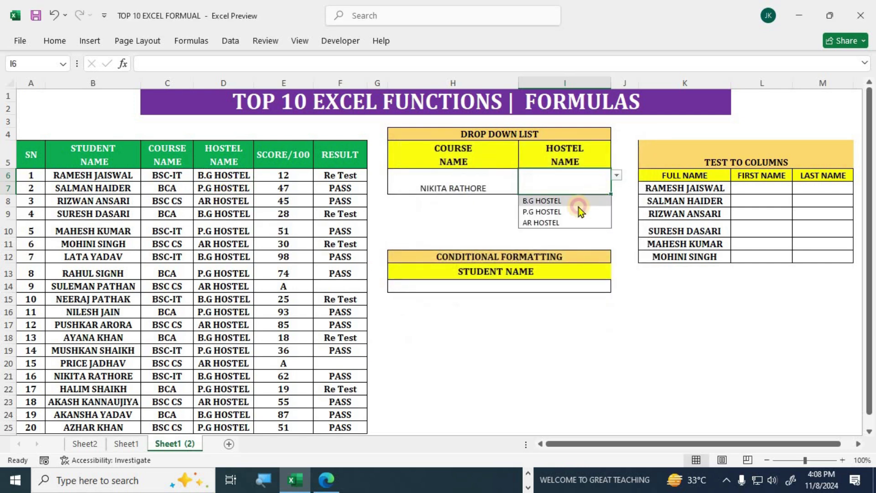
pyautogui.click(547, 209)
pyautogui.click(511, 196)
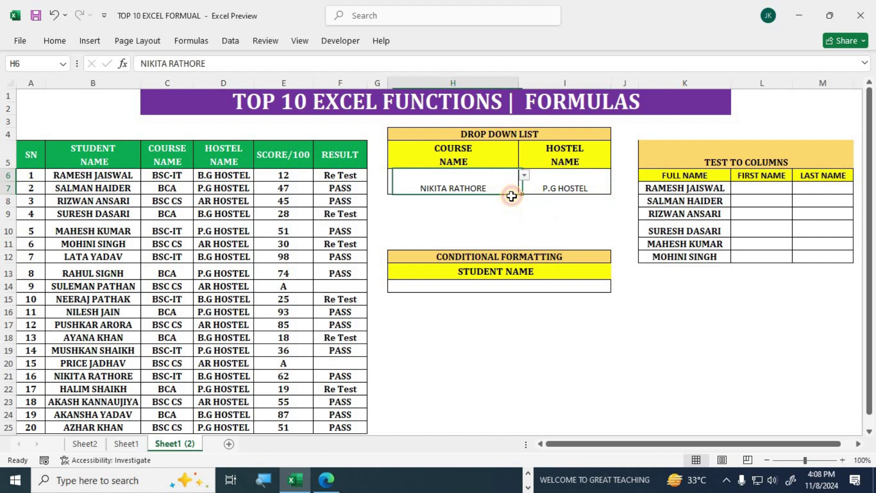
pyautogui.click(524, 175)
pyautogui.click(499, 299)
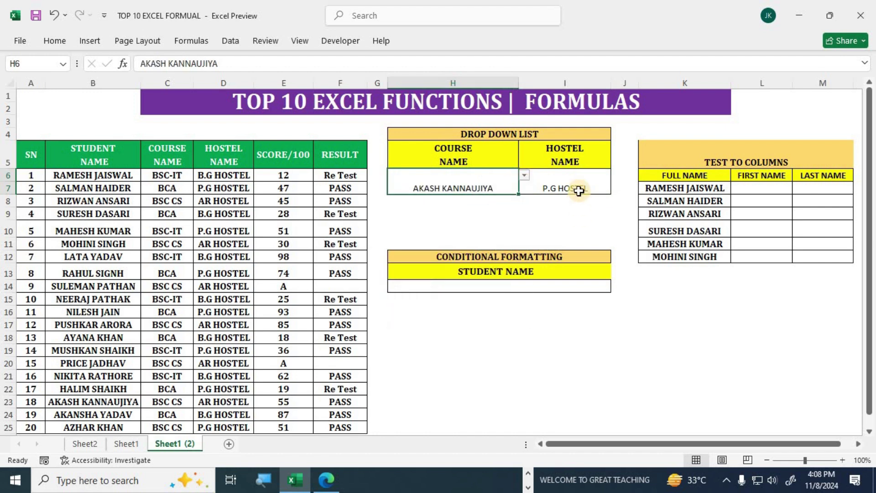
pyautogui.click(578, 188)
pyautogui.click(615, 176)
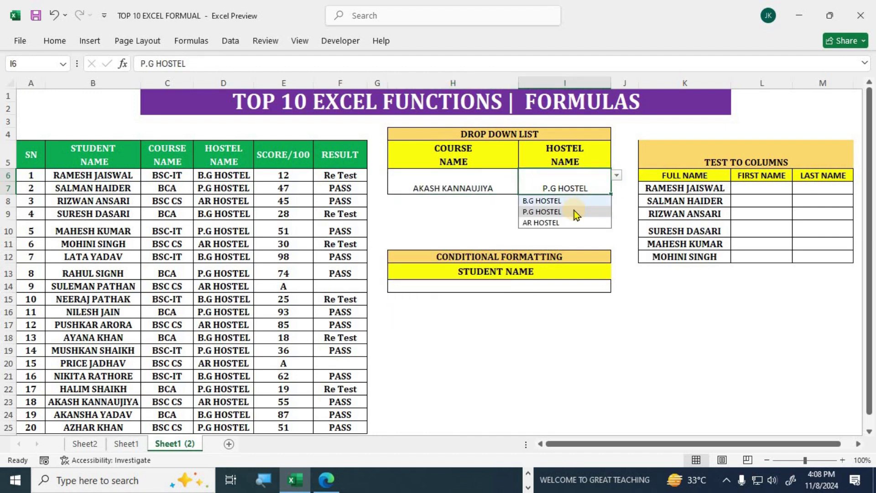
pyautogui.click(561, 221)
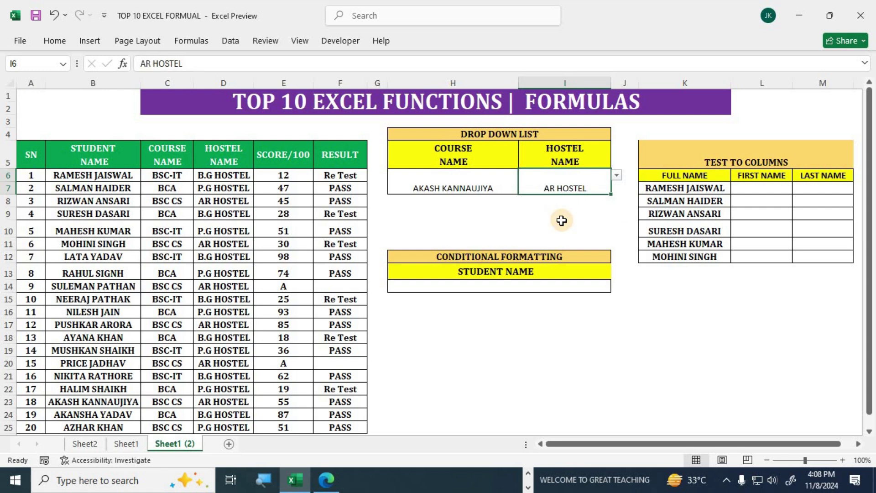
pyautogui.click(525, 338)
# - Switch to the PDF to read Question 11 on separating first and last names with Text to Columns, and return to the workbook
pyautogui.hotkey('alt', 'Tab')
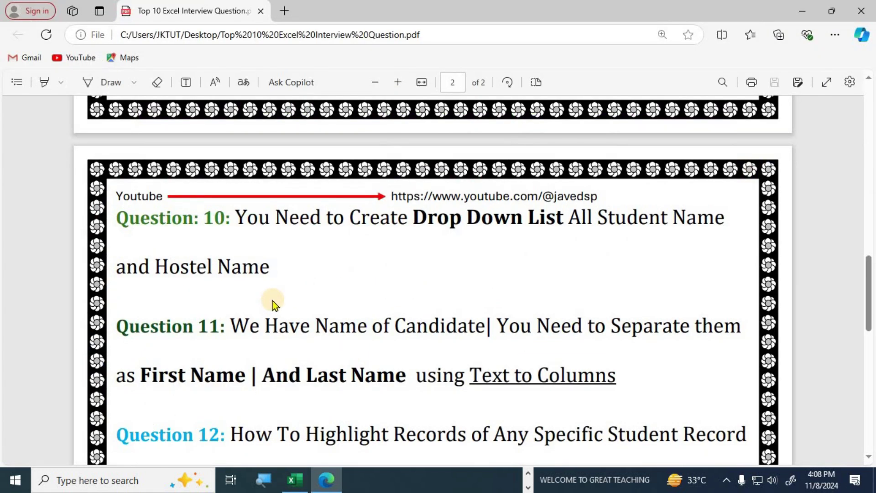
pyautogui.scroll(-3, 254, 270)
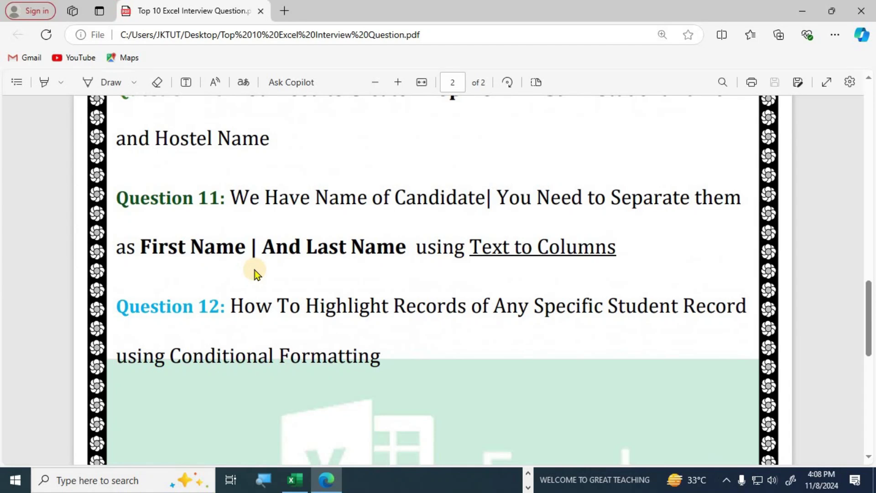
pyautogui.moveTo(230, 199); pyautogui.dragTo(509, 212)
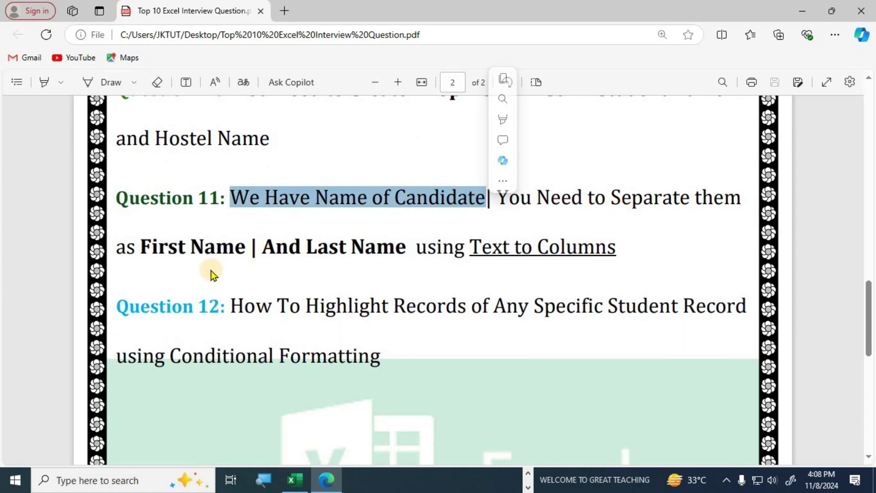
pyautogui.moveTo(145, 248); pyautogui.dragTo(215, 248)
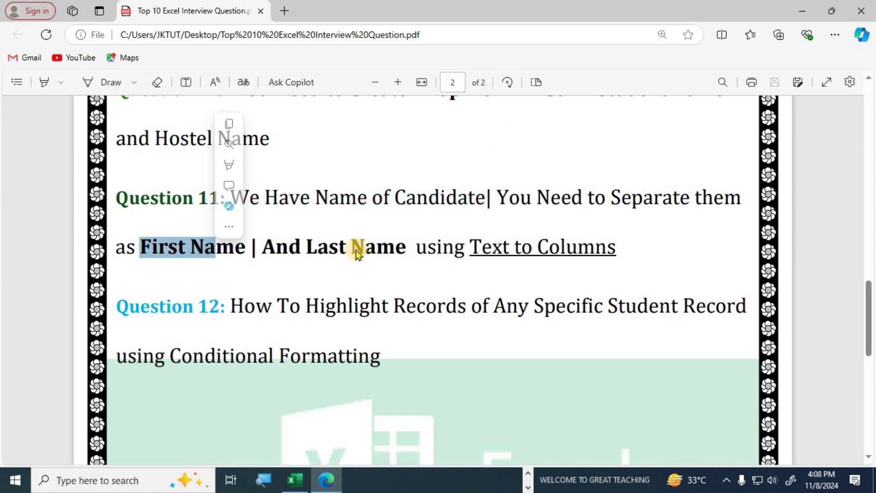
pyautogui.hotkey('alt', 'Tab')
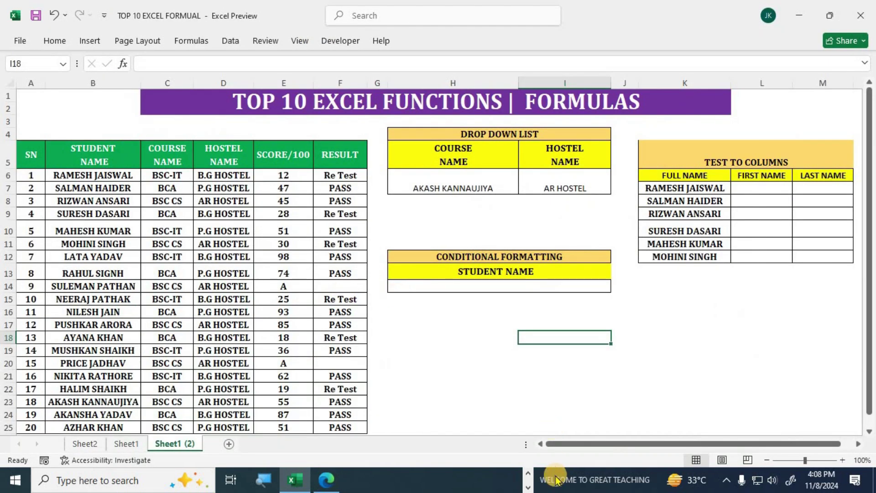
# - Examine the full name, first name and last name columns of the TEST TO COLUMNS table in K5:M12
pyautogui.moveTo(629, 445); pyautogui.dragTo(642, 444)
pyautogui.moveTo(657, 187); pyautogui.dragTo(656, 260)
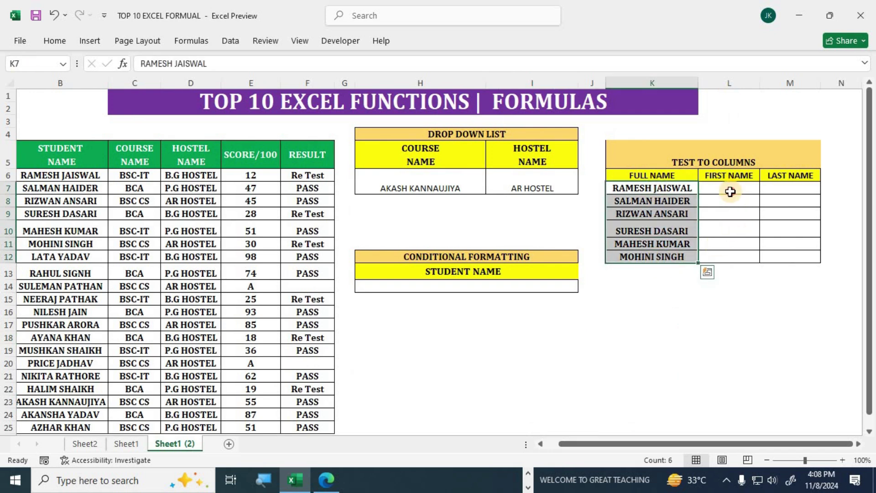
pyautogui.moveTo(730, 191); pyautogui.dragTo(727, 252)
pyautogui.click(790, 187)
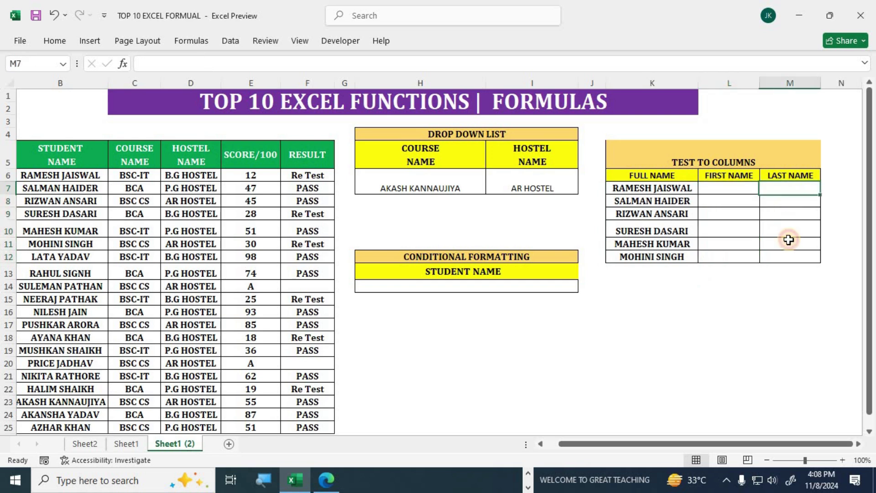
pyautogui.moveTo(788, 240); pyautogui.dragTo(788, 258)
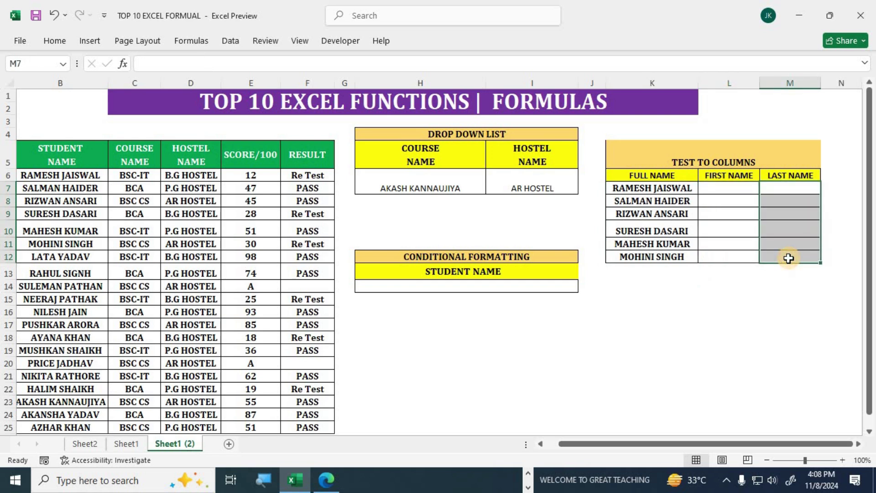
pyautogui.click(711, 162)
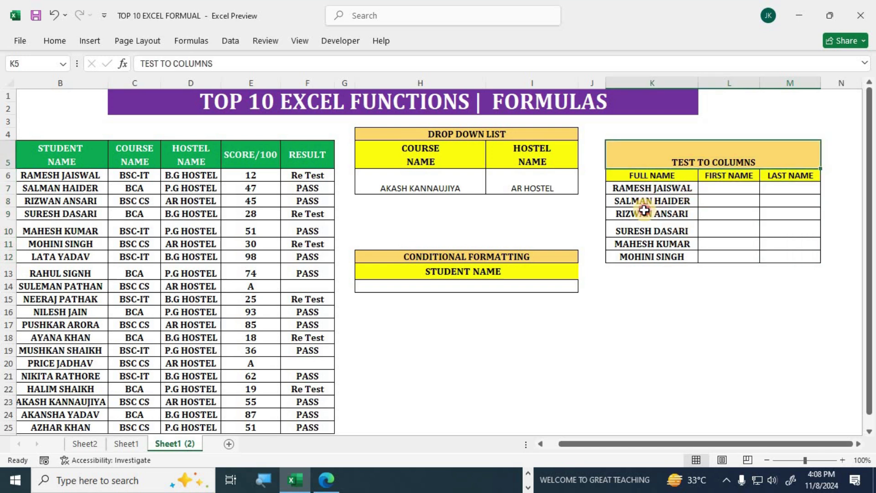
# - Split the full name in K12 using Text to Columns, Delimited with Space as a delimiter, allowing existing data to be replaced
pyautogui.moveTo(643, 188); pyautogui.dragTo(644, 254)
pyautogui.click(644, 254)
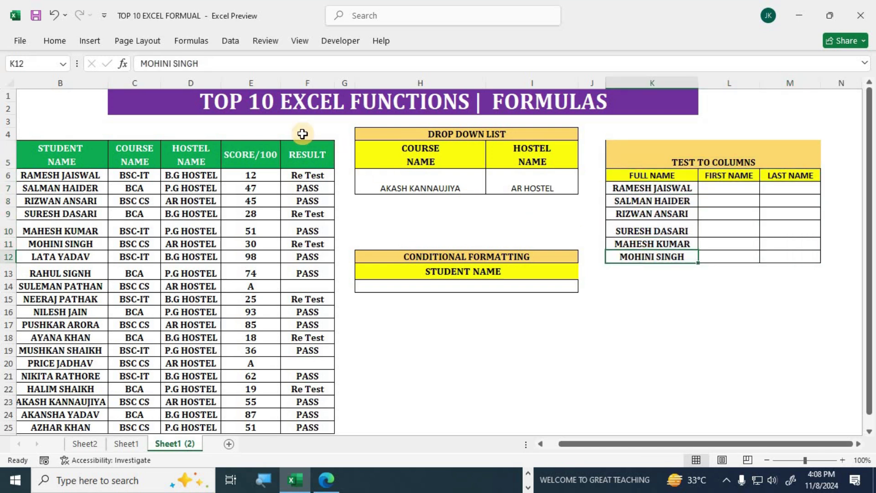
pyautogui.click(230, 42)
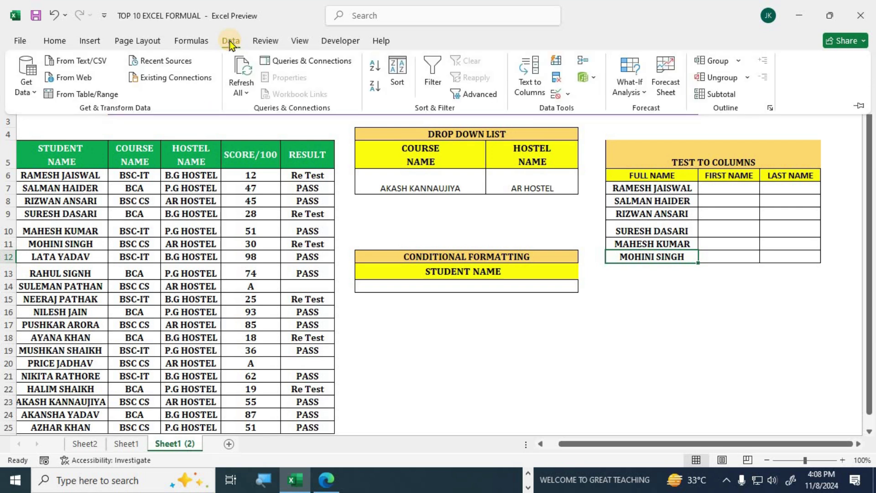
pyautogui.click(531, 73)
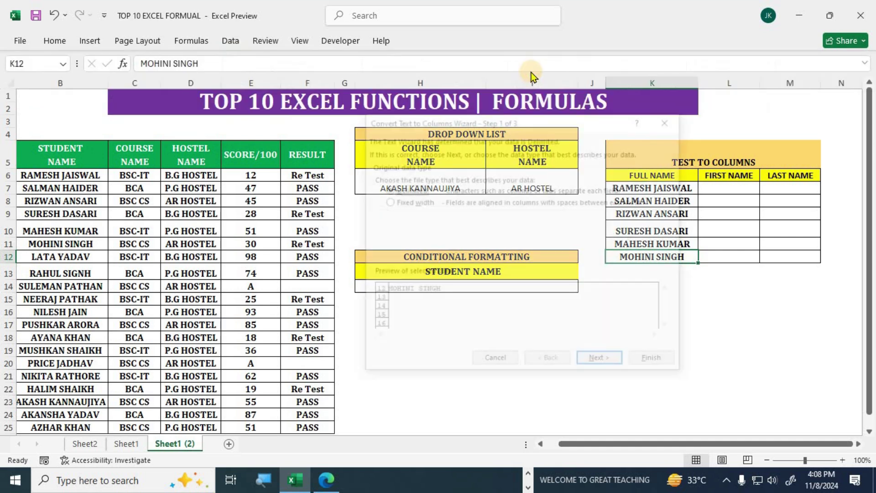
pyautogui.moveTo(453, 120); pyautogui.dragTo(345, 82)
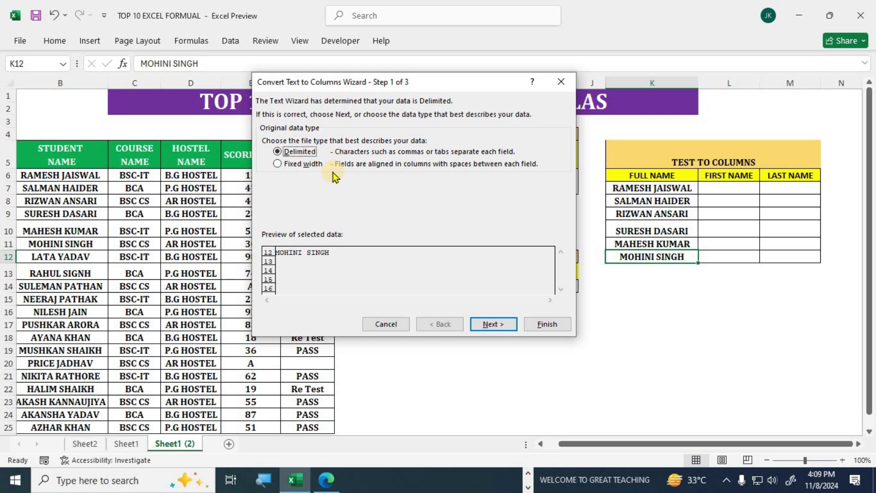
pyautogui.click(491, 325)
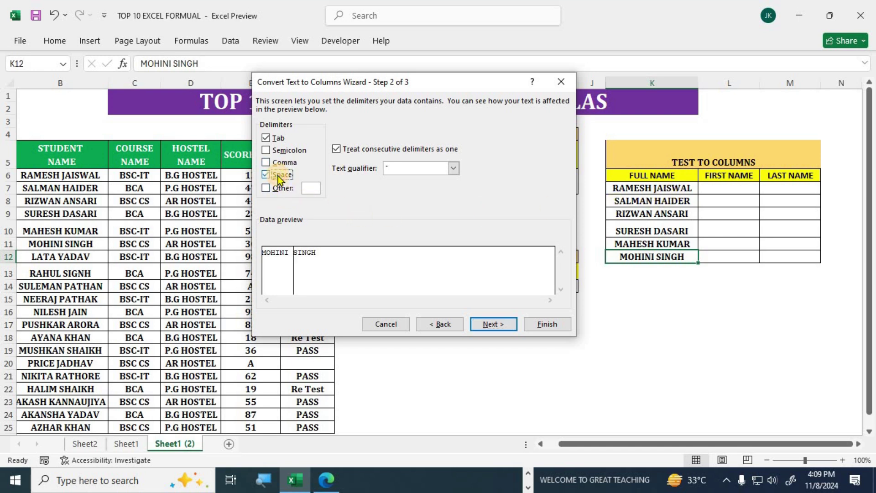
pyautogui.click(490, 324)
pyautogui.click(550, 325)
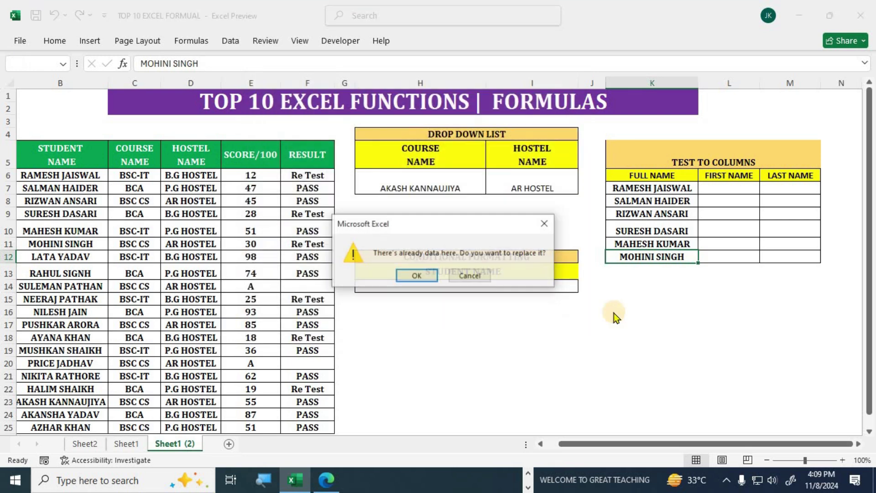
pyautogui.click(412, 275)
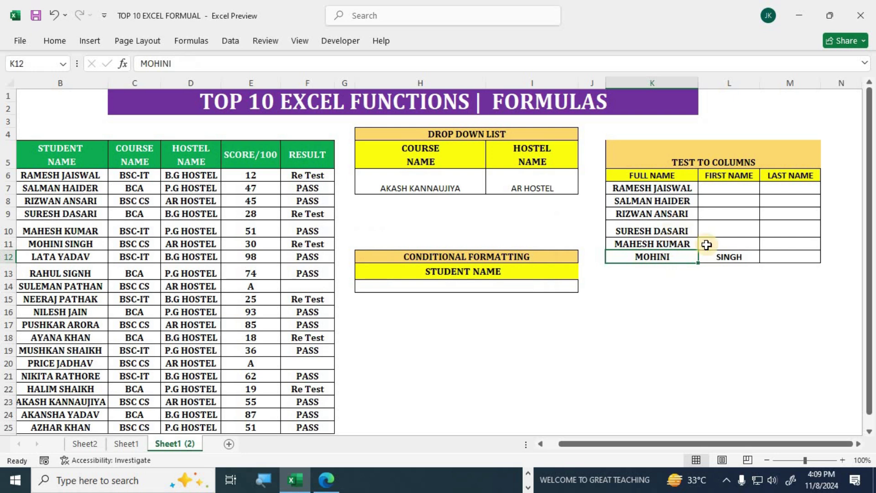
# - Try to run Text to Columns on the whole table range K7:M12, and dismiss the message
pyautogui.moveTo(721, 187); pyautogui.dragTo(766, 251)
pyautogui.click(766, 256)
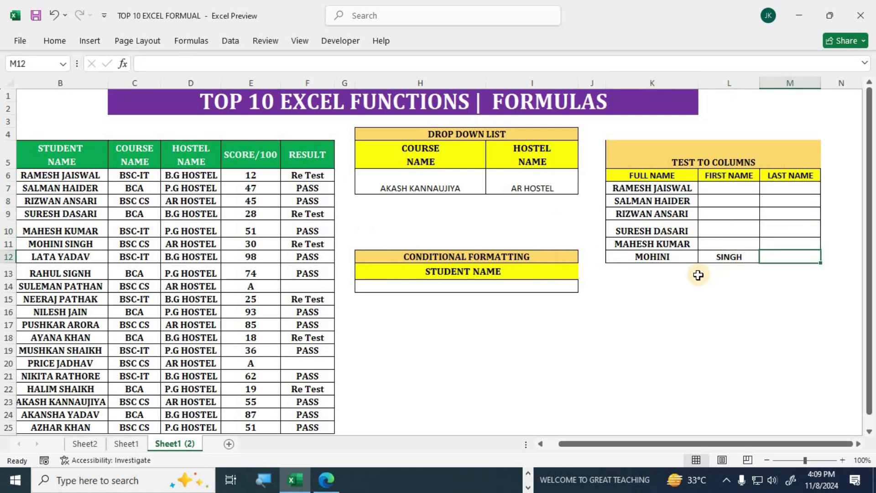
pyautogui.moveTo(666, 187); pyautogui.dragTo(675, 252)
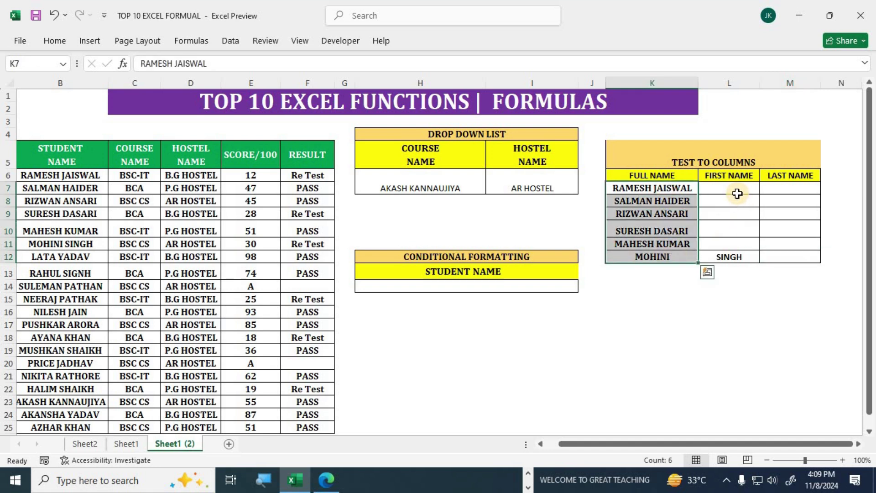
pyautogui.moveTo(729, 188); pyautogui.dragTo(761, 242)
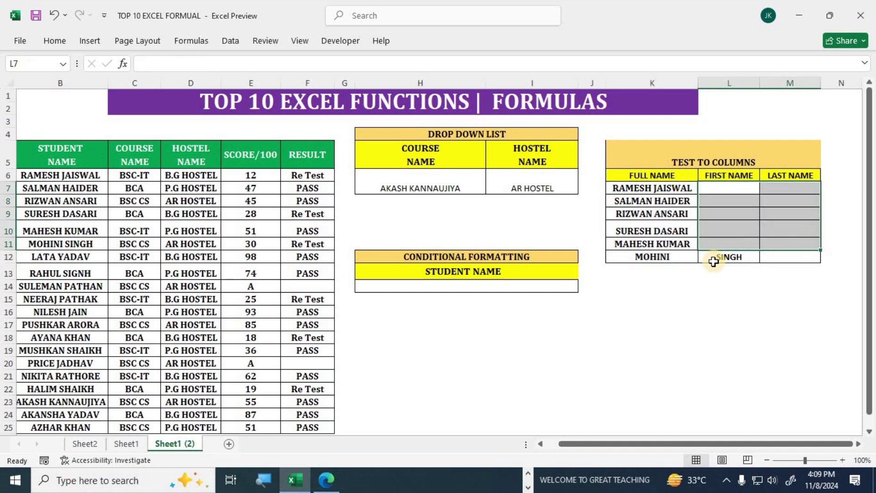
pyautogui.moveTo(657, 188); pyautogui.dragTo(781, 258)
pyautogui.click(55, 41)
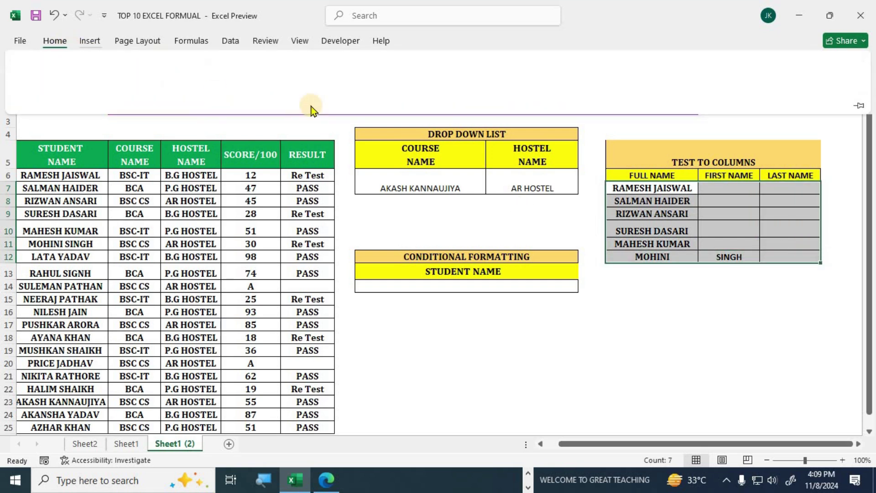
pyautogui.click(230, 40)
pyautogui.click(532, 79)
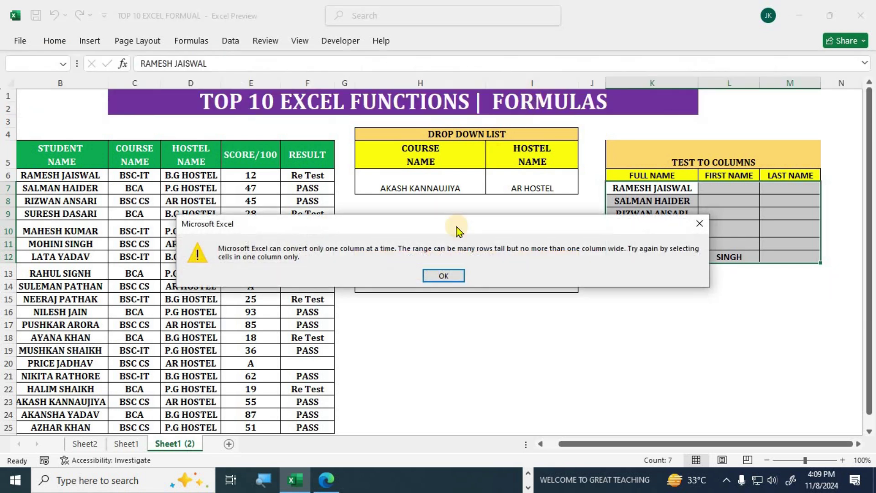
pyautogui.click(443, 276)
# - Clear the split name from row 12 of the table, and try Text to Columns on the range K7:M11
pyautogui.moveTo(661, 255); pyautogui.dragTo(776, 244)
pyautogui.press('Delete')
pyautogui.click(627, 188)
pyautogui.click(70, 42)
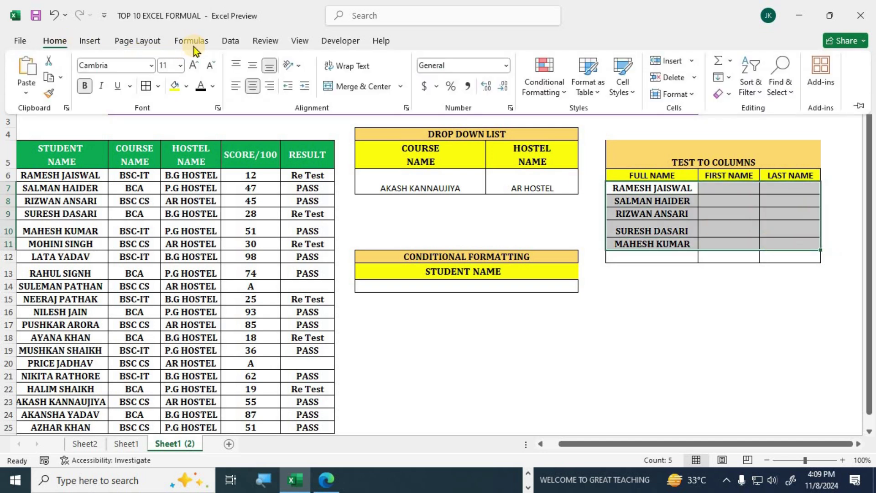
pyautogui.click(228, 41)
pyautogui.click(526, 82)
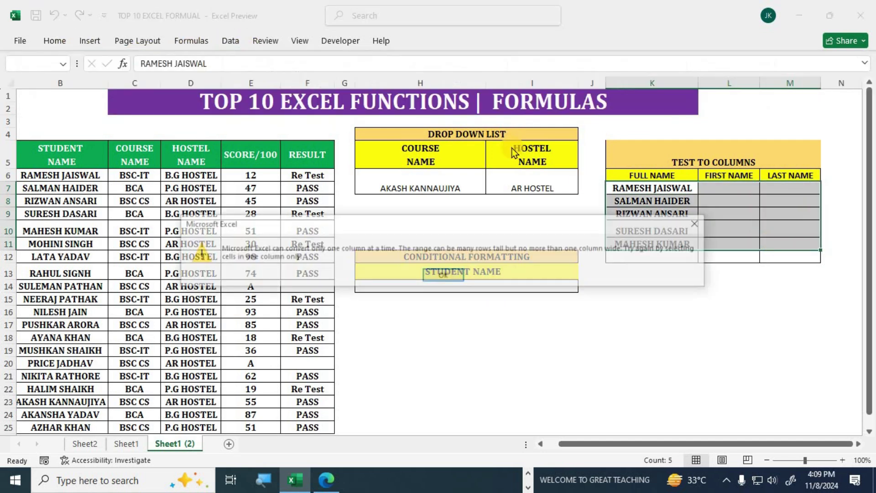
pyautogui.click(438, 274)
pyautogui.click(642, 299)
pyautogui.click(657, 190)
pyautogui.click(658, 216)
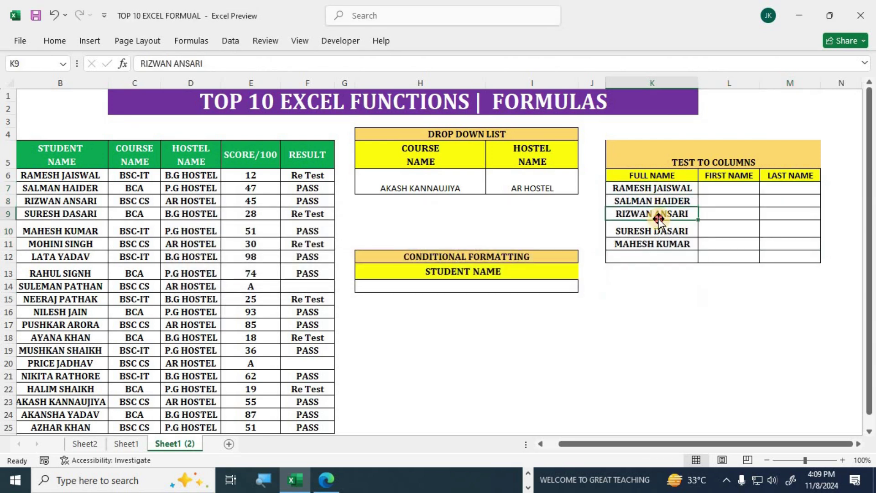
pyautogui.click(658, 187)
pyautogui.click(714, 188)
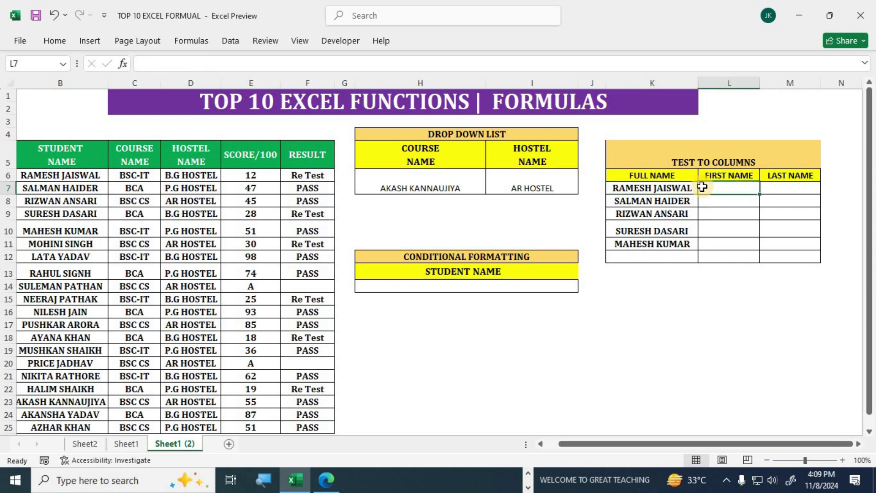
# - Enter the first student's first name in L7 and Flash Fill the FIRST NAME column down to L11
pyautogui.write('Ramesh')
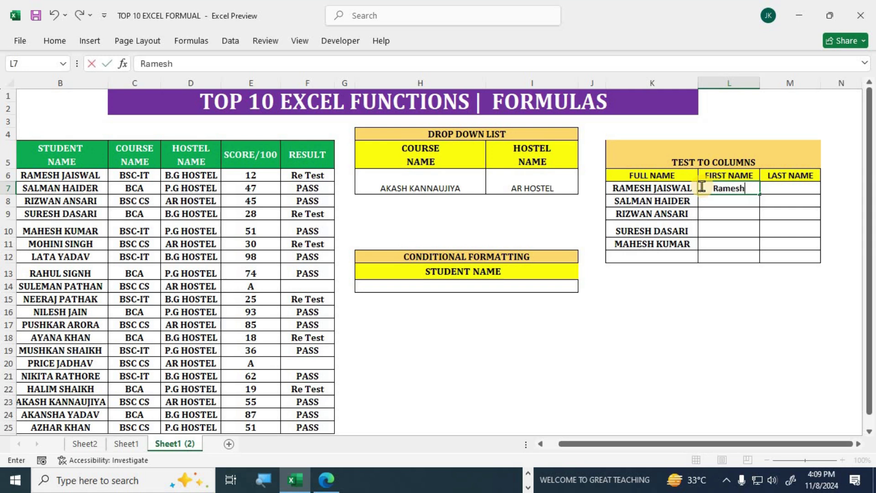
pyautogui.press('Return')
pyautogui.click(701, 187)
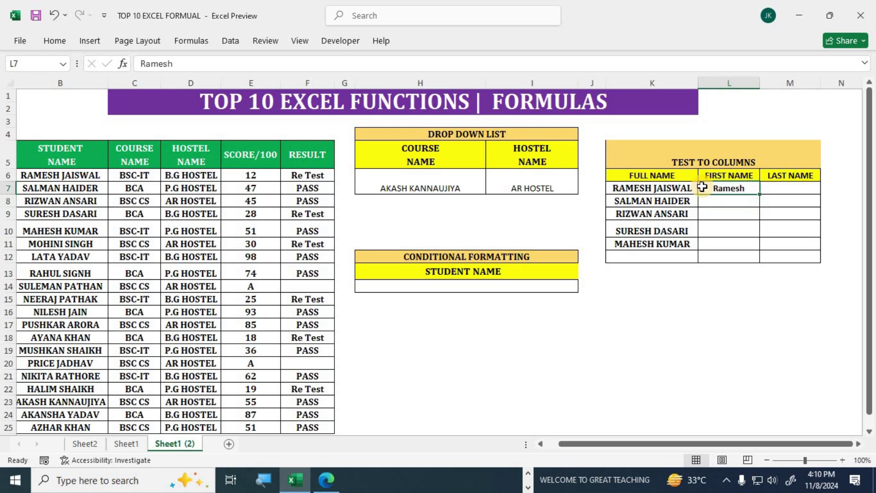
pyautogui.hotkey('shift', 'Down')
pyautogui.hotkey('shift', 'Down')
pyautogui.hotkey('shift', 'Down')
pyautogui.hotkey('shift', 'Down')
pyautogui.hotkey('shift', 'Down')
pyautogui.hotkey('shift', 'Up')
pyautogui.hotkey('ctrl', 'e')
# - Enter the first student's last name in M7 and Flash Fill the LAST NAME column down to M11
pyautogui.press('Right')
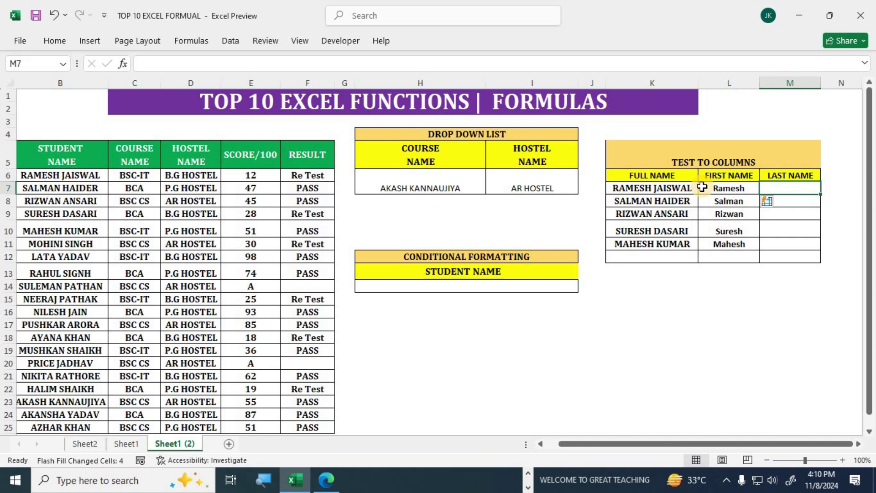
pyautogui.write('Jai')
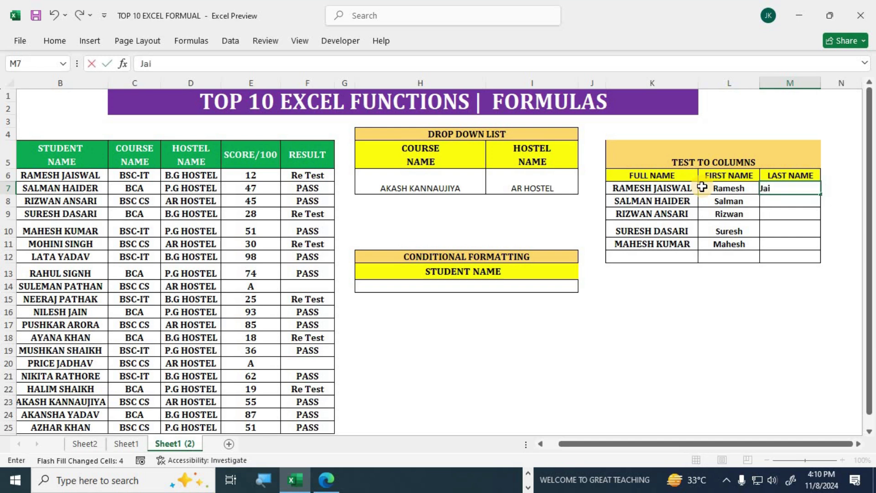
pyautogui.write('swal')
pyautogui.press('Return')
pyautogui.press('Up')
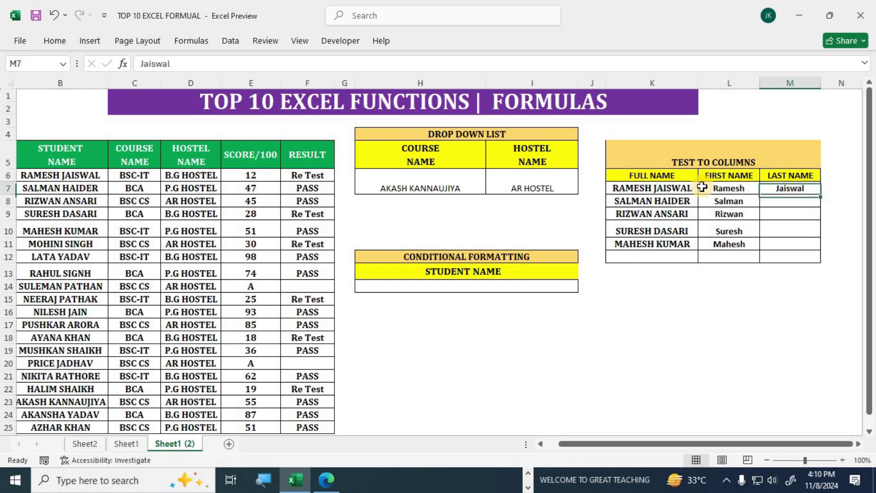
pyautogui.hotkey('shift', 'Down')
pyautogui.hotkey('shift', 'Down')
pyautogui.hotkey('shift', 'Down')
pyautogui.hotkey('shift', 'Down')
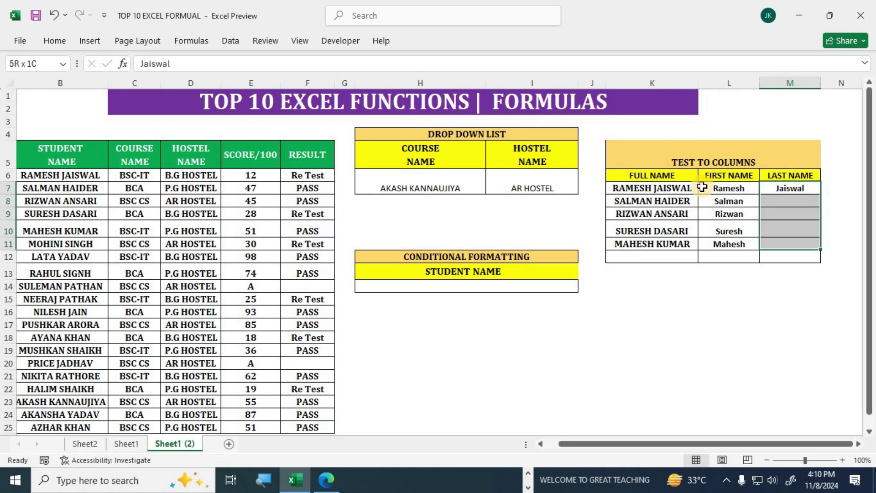
pyautogui.hotkey('ctrl', 'e')
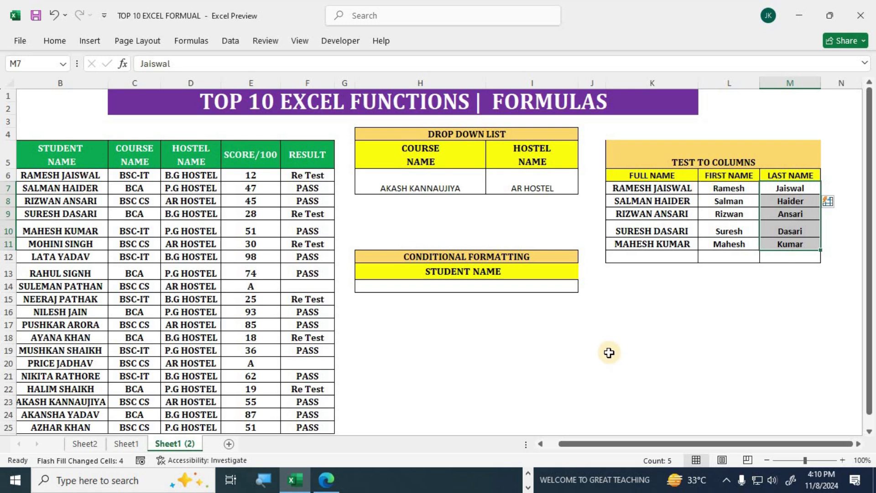
# - Read Question 12 in the Edge PDF, return to Excel, and examine the student name cell H14 and a student record
pyautogui.hotkey('alt', 'Tab')
pyautogui.moveTo(240, 306); pyautogui.dragTo(737, 307)
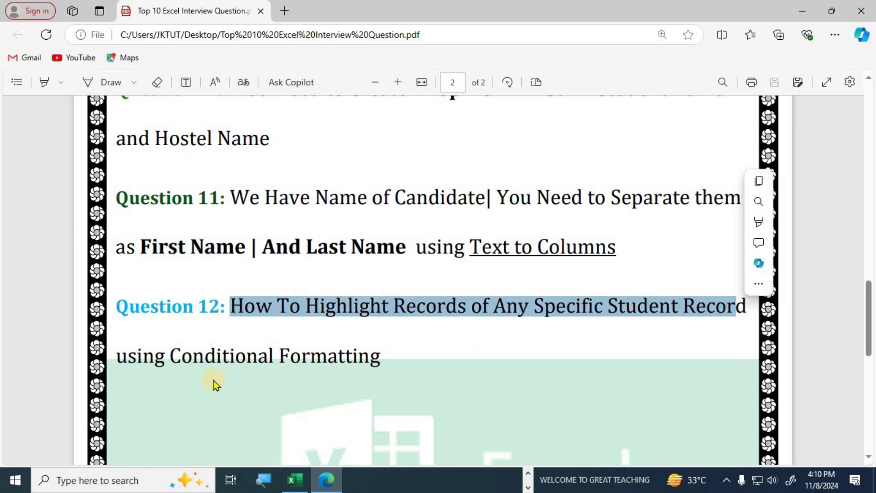
pyautogui.moveTo(182, 355); pyautogui.dragTo(390, 358)
pyautogui.hotkey('alt', 'Tab')
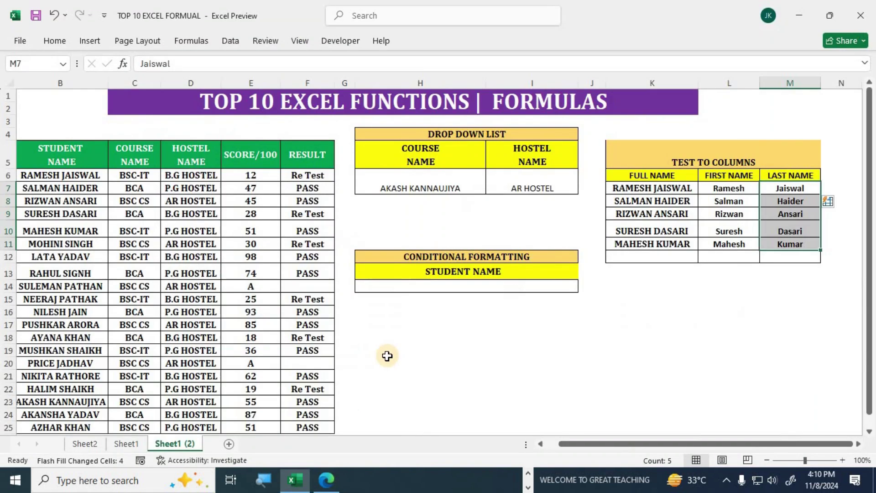
pyautogui.click(447, 286)
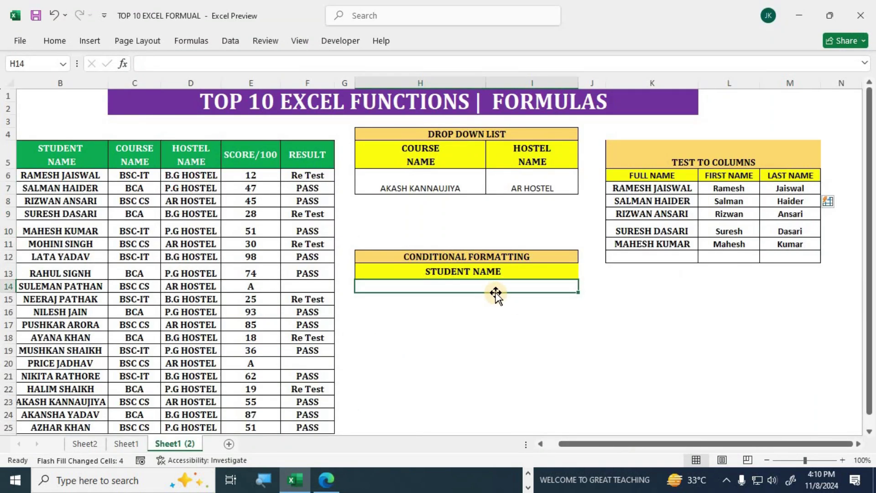
pyautogui.moveTo(40, 304); pyautogui.dragTo(300, 310)
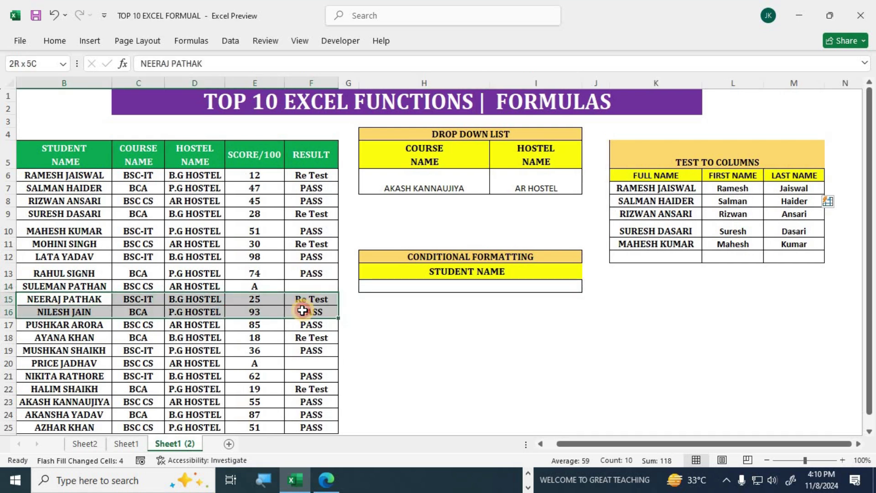
pyautogui.click(427, 286)
# - Copy the drop-down name in H6 into the student name cell H14 of the CONDITIONAL FORMATTING table
pyautogui.click(437, 191)
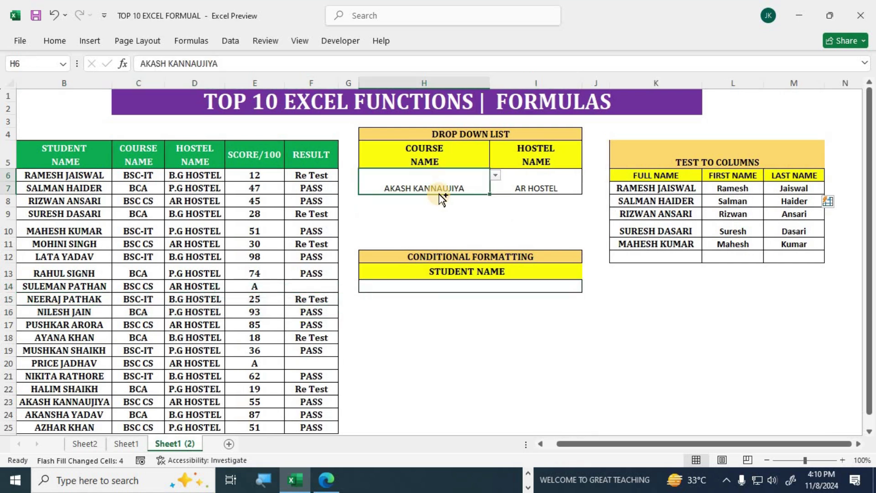
pyautogui.hotkey('ctrl', 'c')
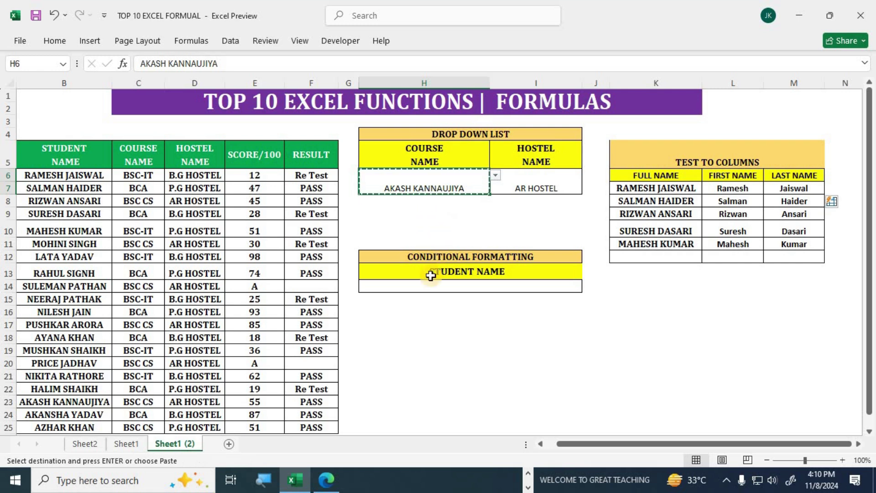
pyautogui.click(402, 287)
pyautogui.hotkey('ctrl', 'v')
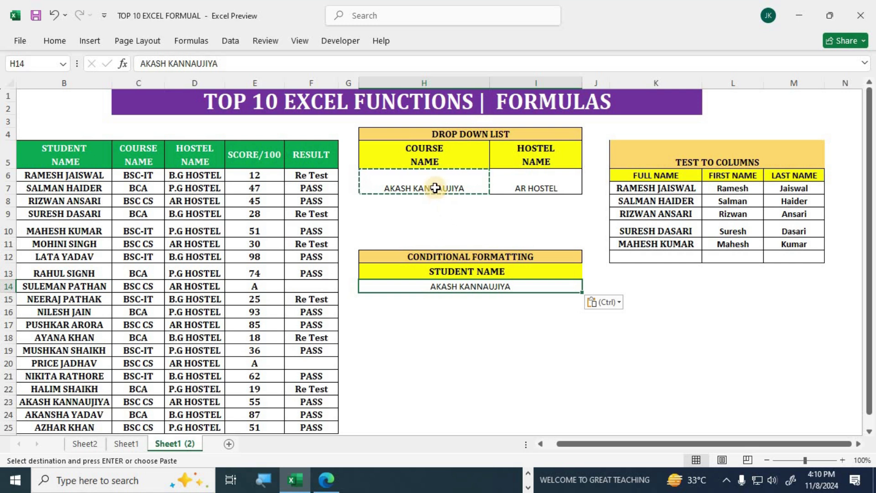
pyautogui.click(477, 189)
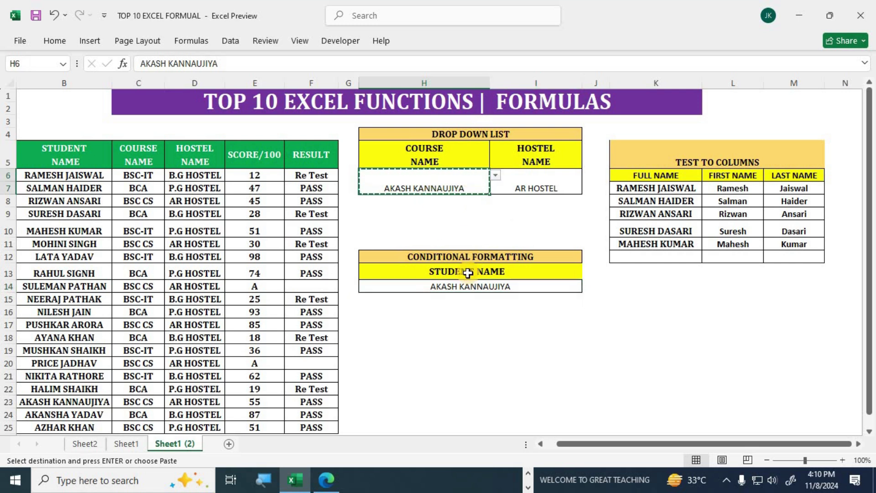
pyautogui.click(465, 286)
pyautogui.hotkey('ctrl', 'v')
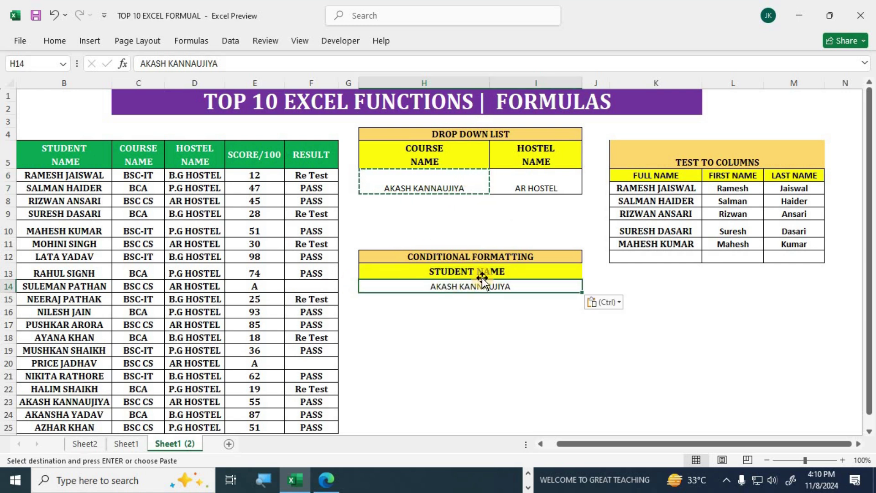
# - Add List data validation to H14 with the source =$B$6:$B$26, and pick another student from its drop-down list
pyautogui.click(231, 41)
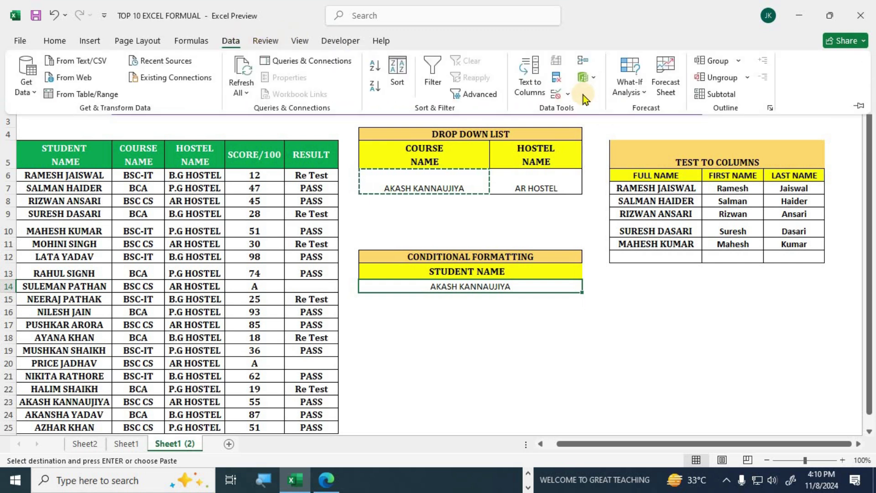
pyautogui.click(569, 98)
pyautogui.click(574, 114)
pyautogui.click(370, 176)
pyautogui.click(374, 213)
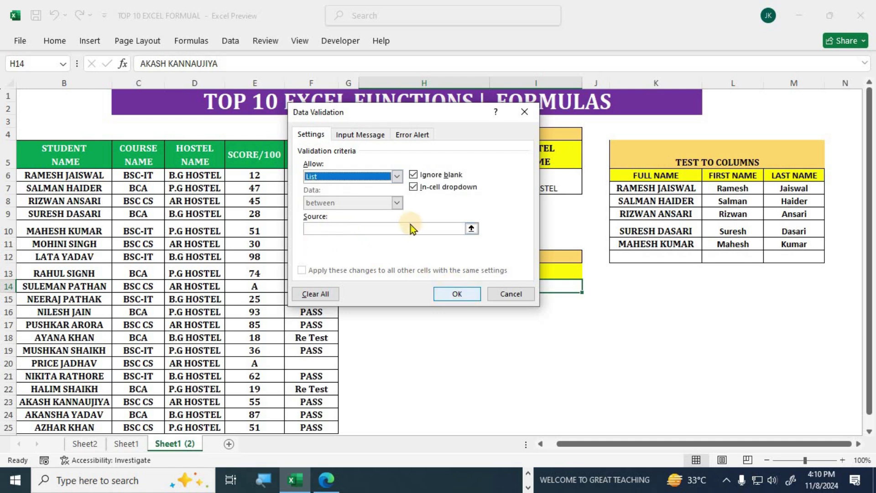
pyautogui.click(408, 226)
pyautogui.moveTo(65, 175); pyautogui.dragTo(63, 434)
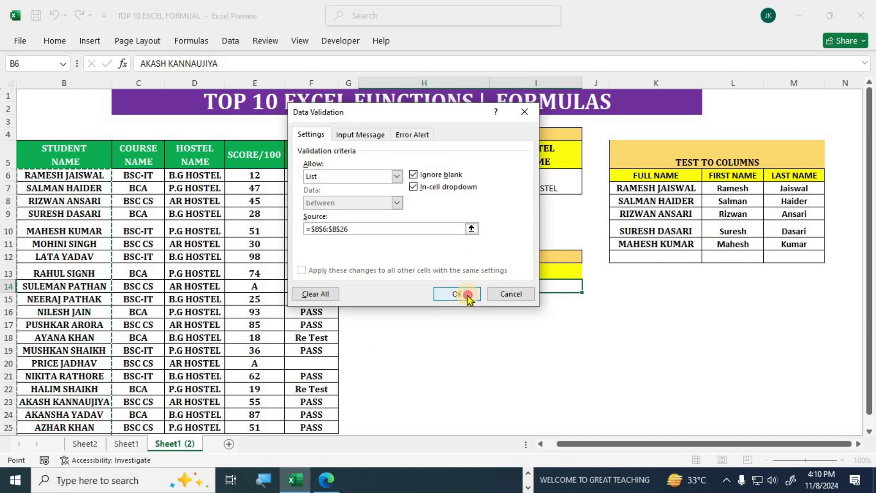
pyautogui.click(457, 292)
pyautogui.click(587, 286)
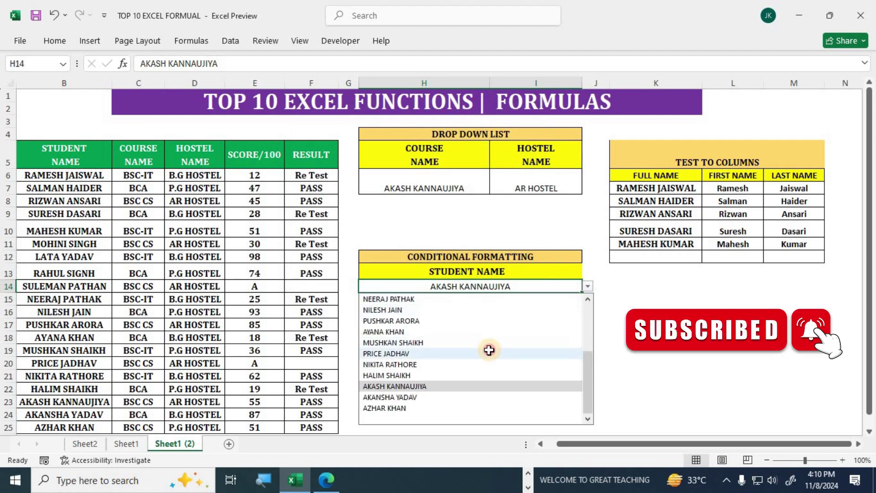
pyautogui.click(487, 352)
# - Start a new conditional formatting rule for the student records A6:F25 that uses a formula to determine which cells to format
pyautogui.moveTo(44, 244); pyautogui.dragTo(315, 243)
pyautogui.moveTo(579, 443); pyautogui.dragTo(542, 445)
pyautogui.moveTo(25, 174); pyautogui.dragTo(345, 429)
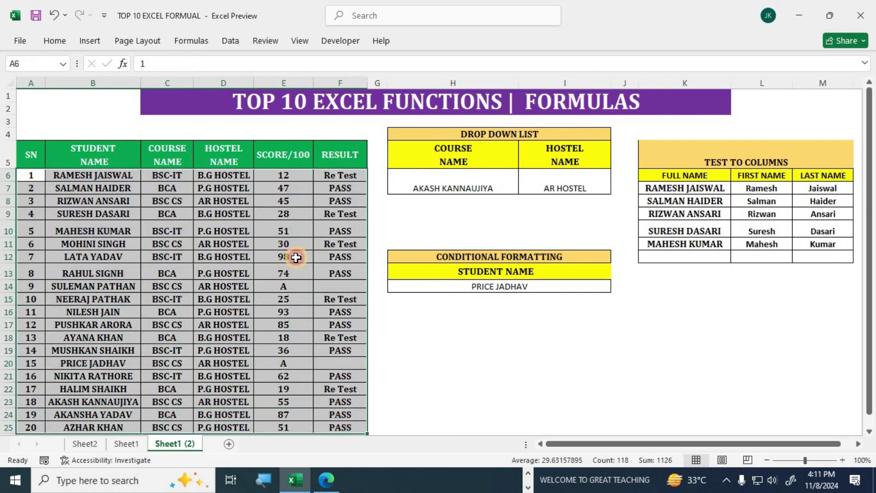
pyautogui.click(57, 42)
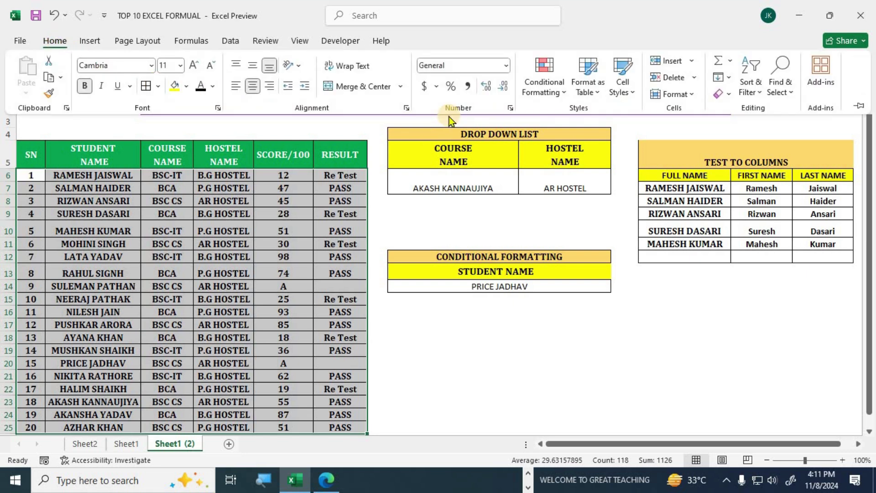
pyautogui.click(561, 94)
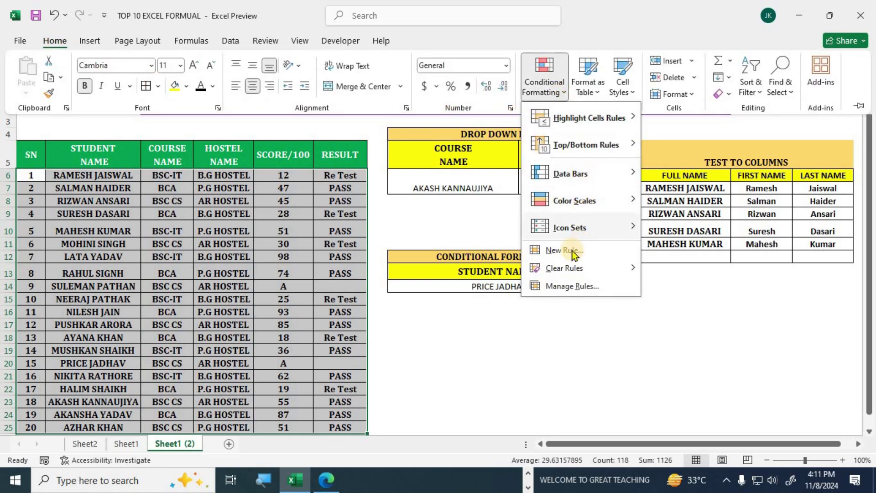
pyautogui.click(571, 251)
pyautogui.moveTo(427, 100); pyautogui.dragTo(199, 190)
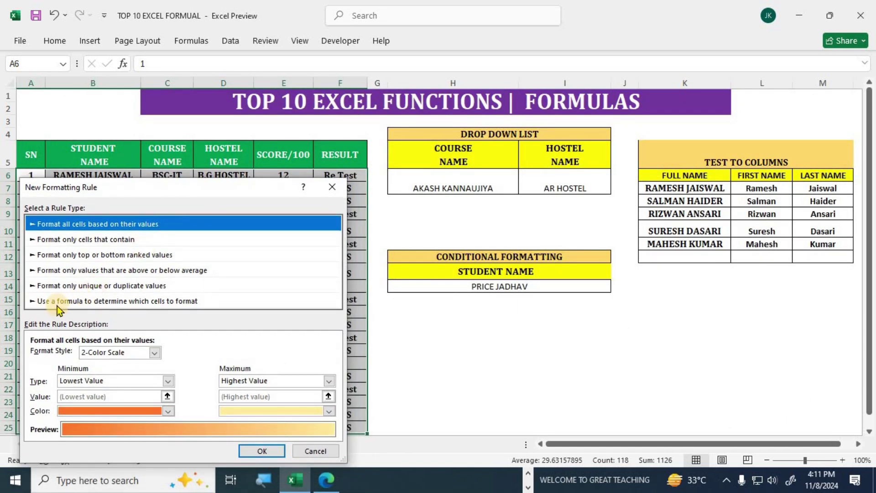
pyautogui.click(169, 301)
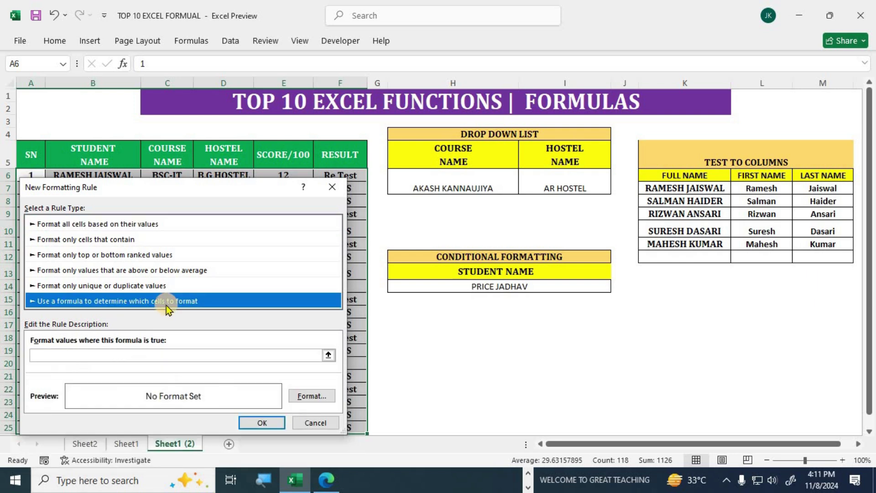
# - Set the rule's formula to =$B6=$H$14 so that each record's student name is compared with the chosen name
pyautogui.click(83, 354)
pyautogui.moveTo(145, 195); pyautogui.dragTo(151, 207)
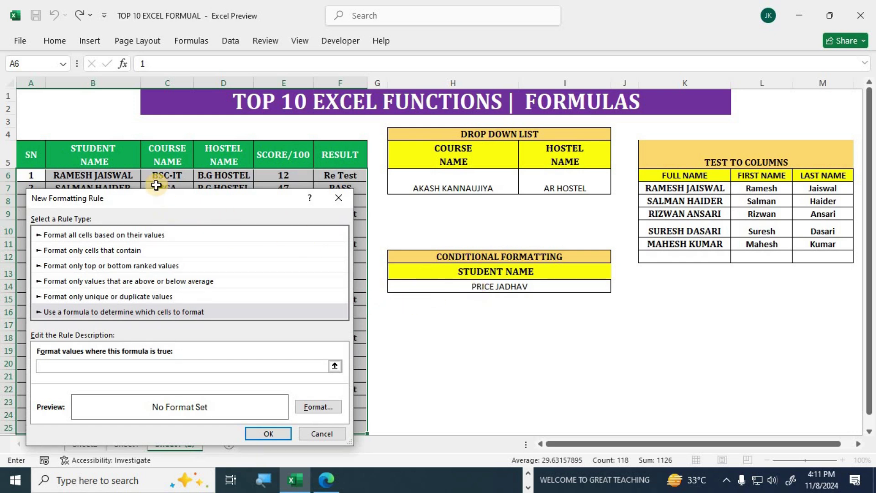
pyautogui.click(114, 175)
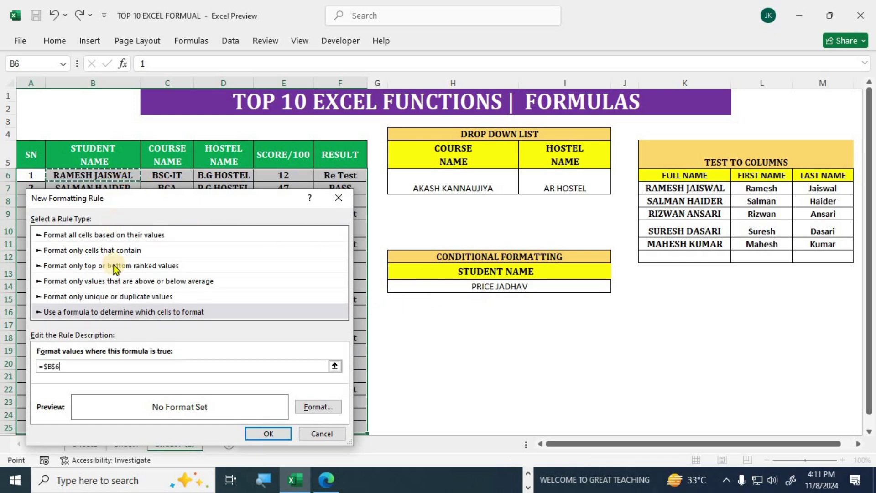
pyautogui.moveTo(170, 202); pyautogui.dragTo(274, 155)
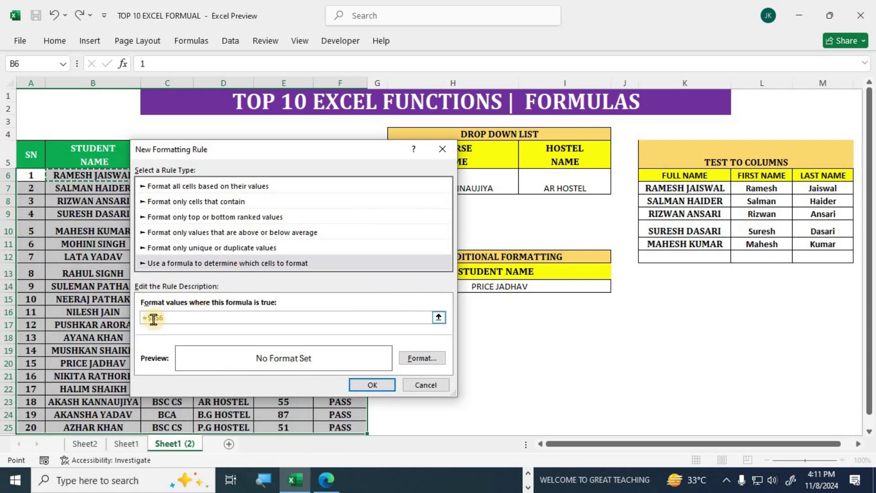
pyautogui.click(161, 319)
pyautogui.press('BackSpace')
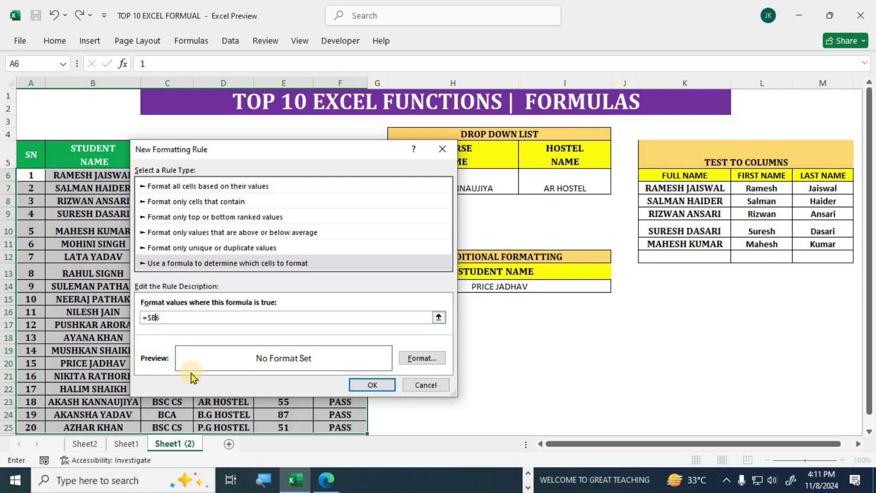
pyautogui.click(182, 318)
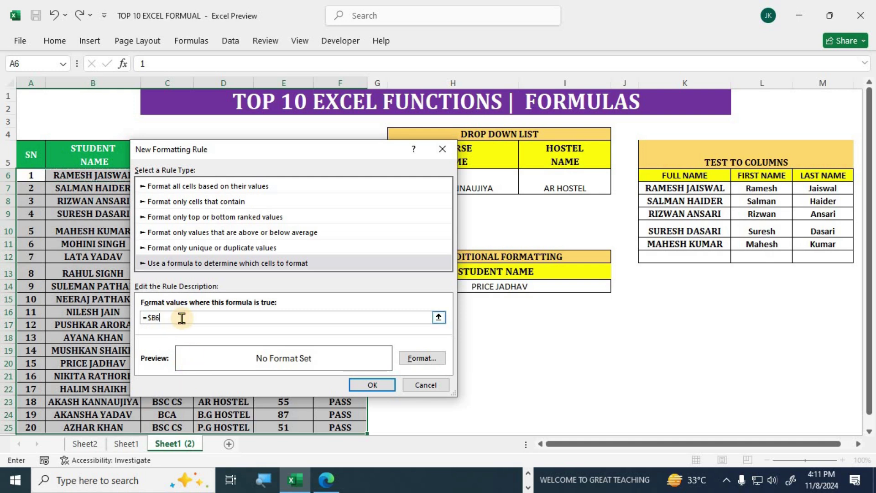
pyautogui.write('=')
pyautogui.moveTo(342, 157); pyautogui.dragTo(235, 151)
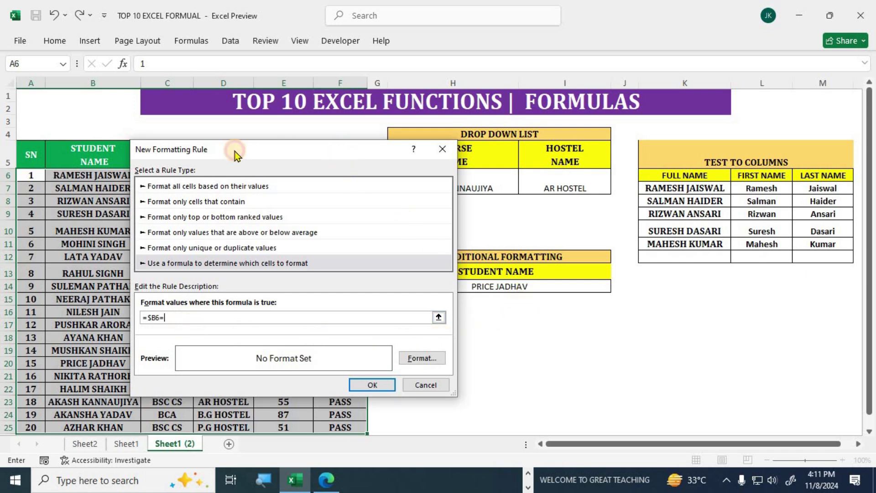
pyautogui.click(500, 288)
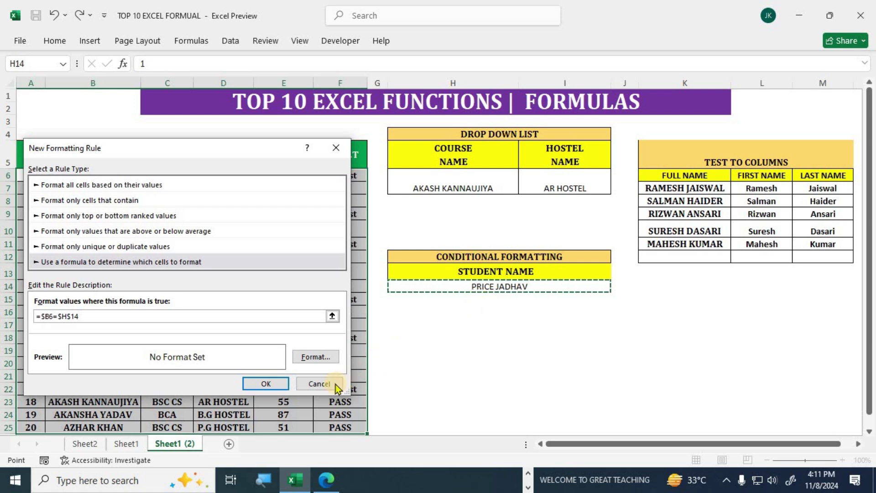
# - Give the rule a light gold background fill and apply it to the student records
pyautogui.click(317, 358)
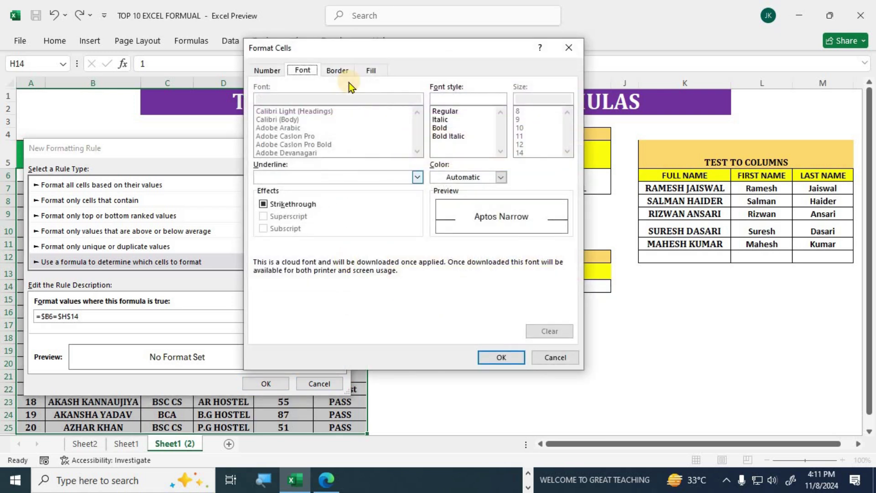
pyautogui.click(371, 71)
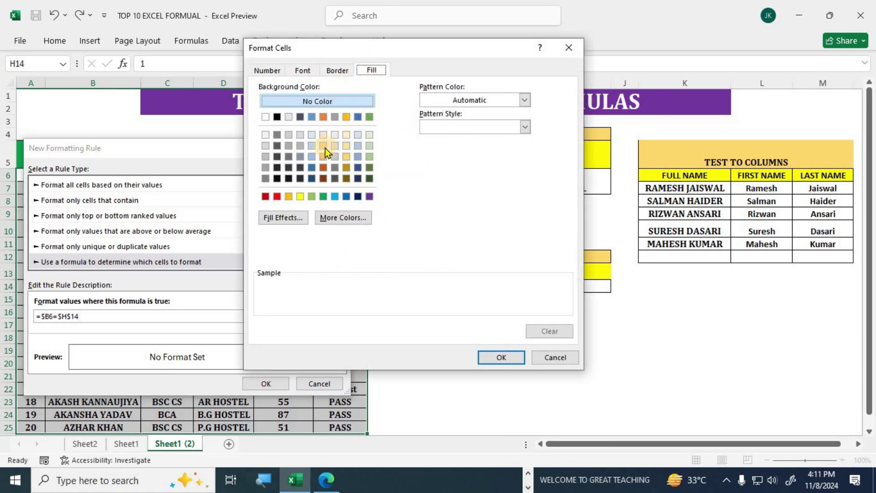
pyautogui.click(347, 158)
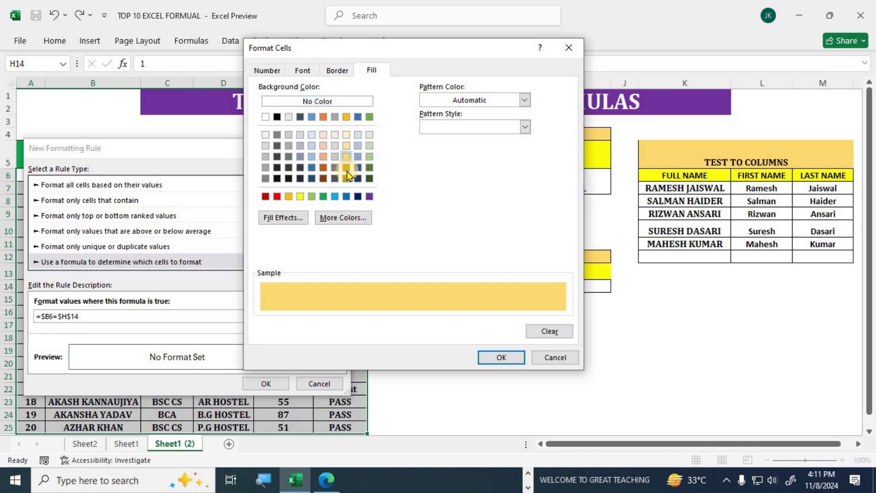
pyautogui.click(480, 354)
pyautogui.click(266, 383)
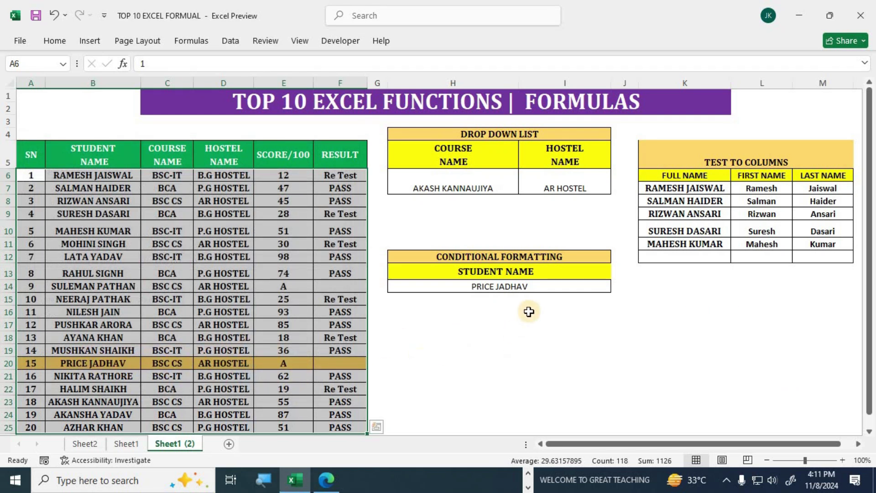
# - Test the highlighting by choosing the students with SN 5, 1 and finally 10 from the drop-down list in H14
pyautogui.click(561, 286)
pyautogui.click(617, 286)
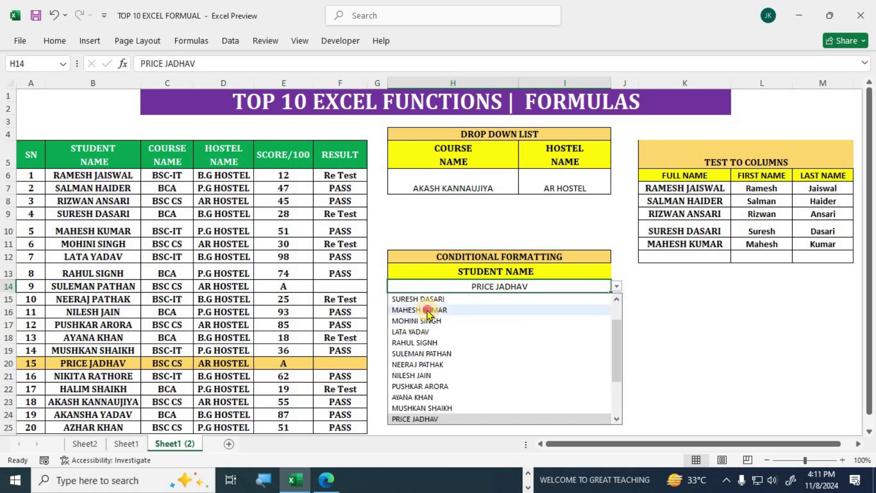
pyautogui.click(428, 308)
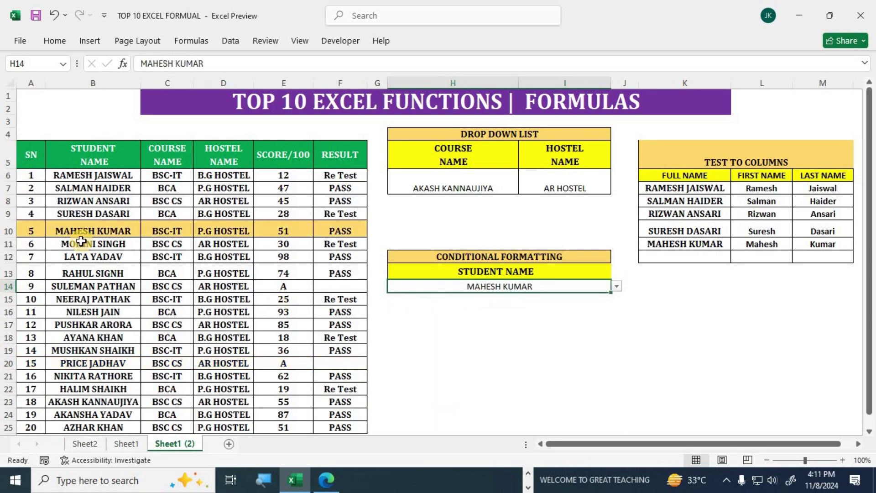
pyautogui.click(617, 286)
pyautogui.click(420, 298)
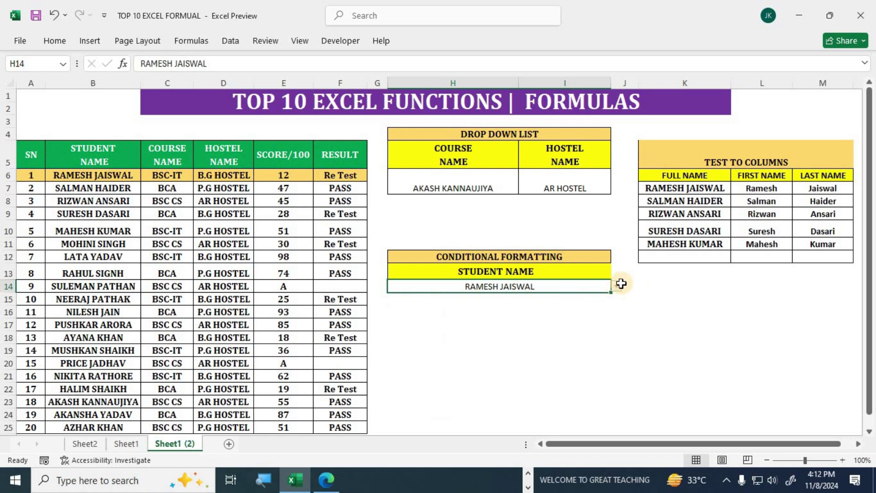
pyautogui.click(617, 286)
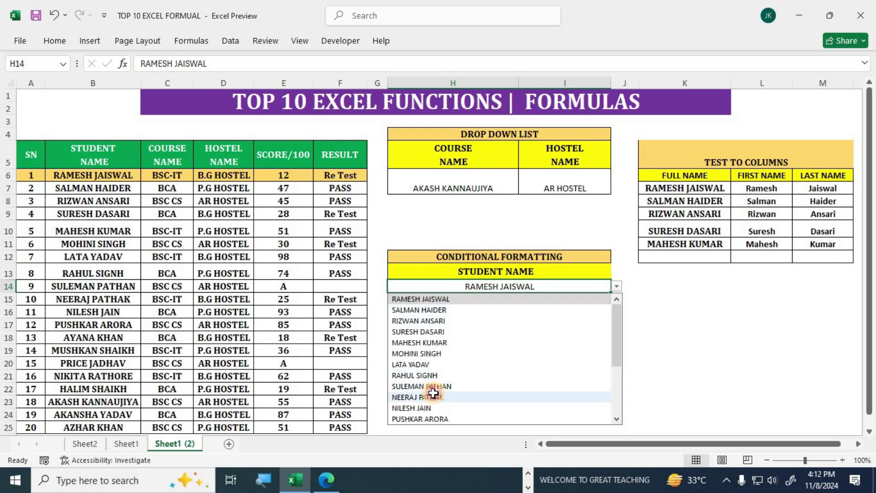
pyautogui.click(433, 396)
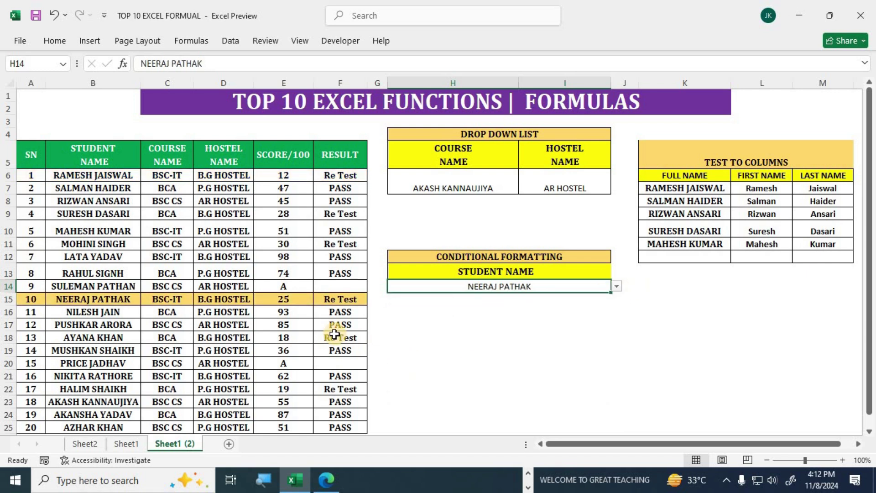